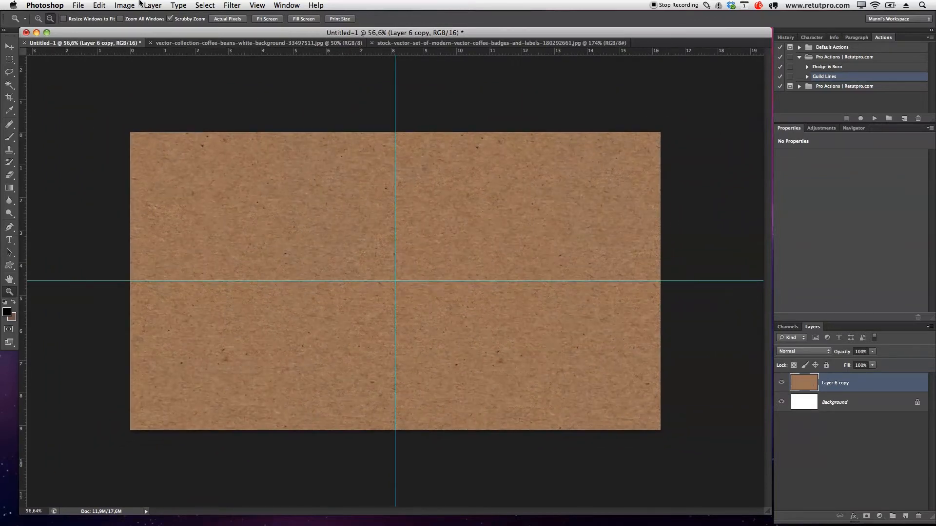
Check the document's canvas size in pixels without changing it
click(130, 5)
click(155, 96)
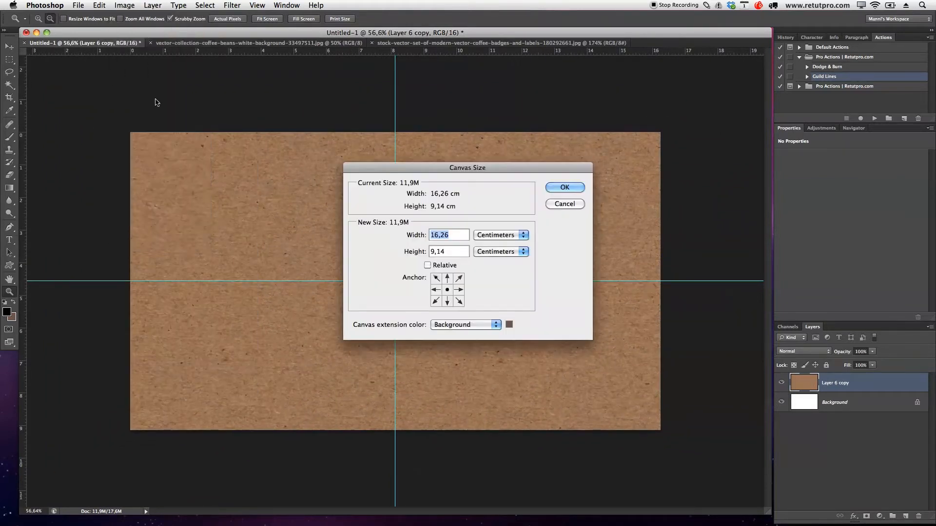
click(505, 237)
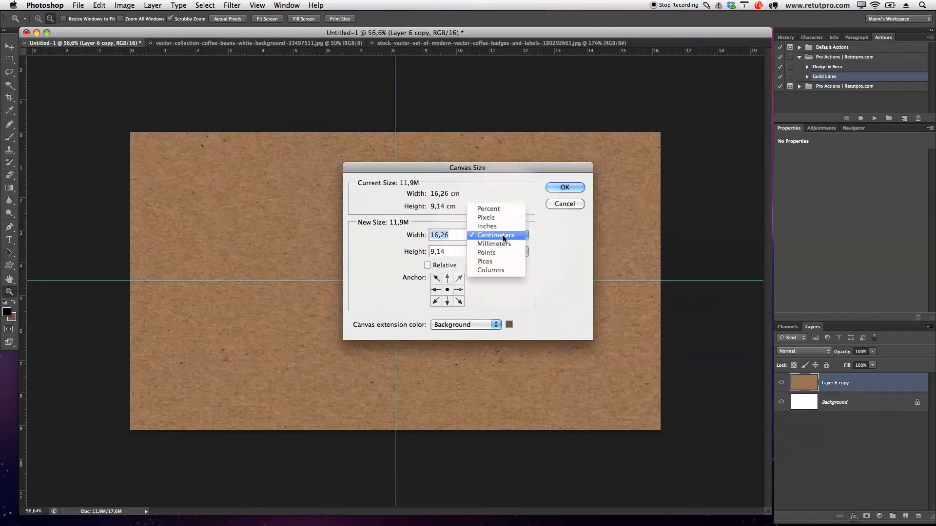
click(490, 218)
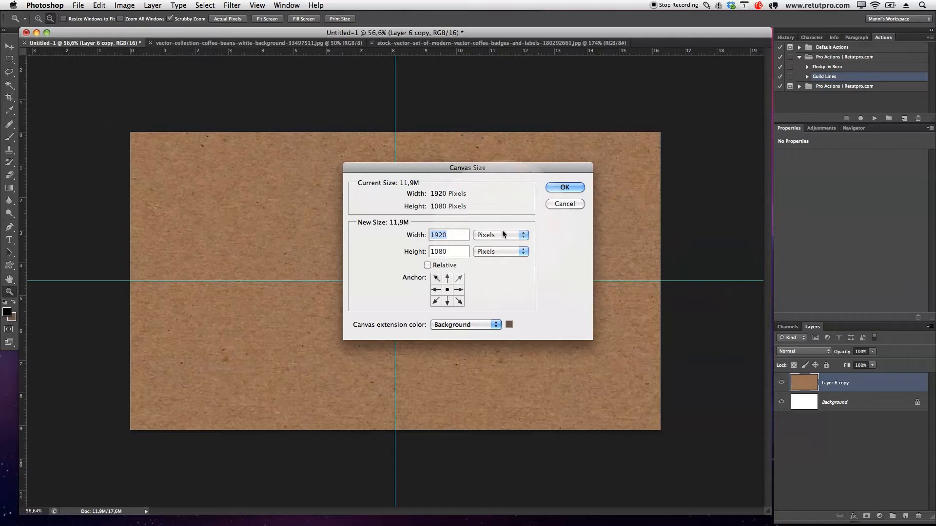
click(561, 205)
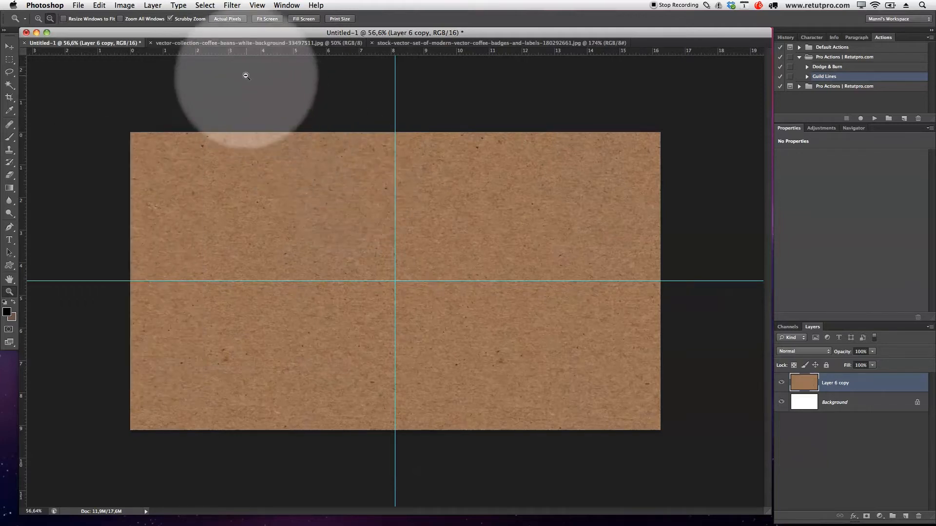
Look through the coffee-bean and coffee-badge reference images, then inspect the cardboard texture layer by toggling its visibility
click(234, 49)
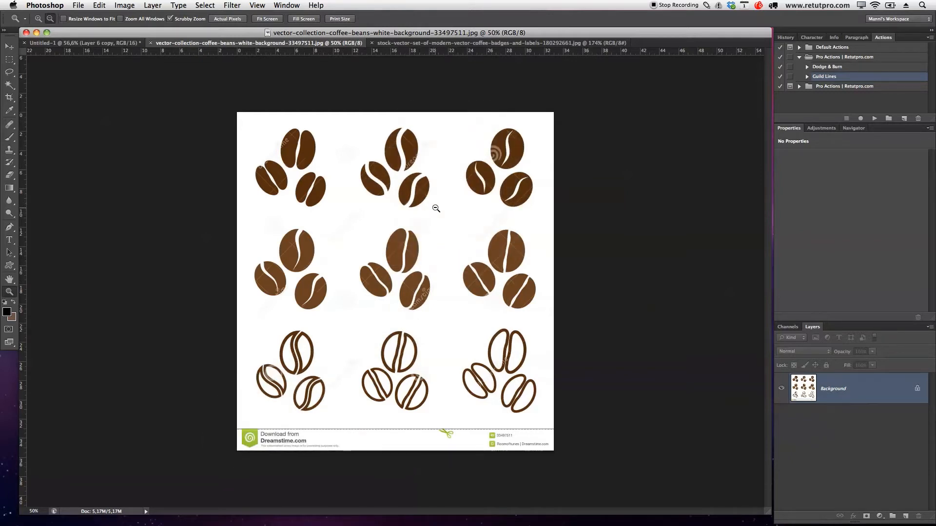
click(413, 45)
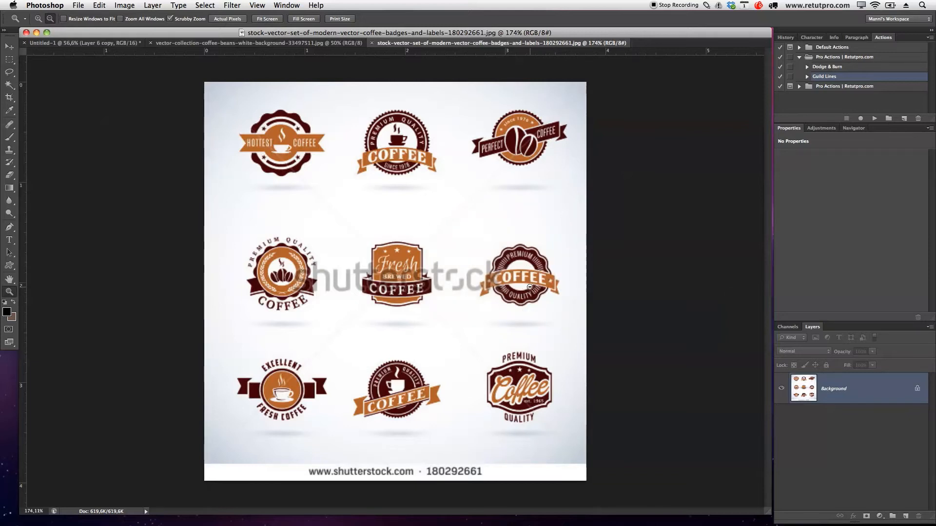
click(319, 45)
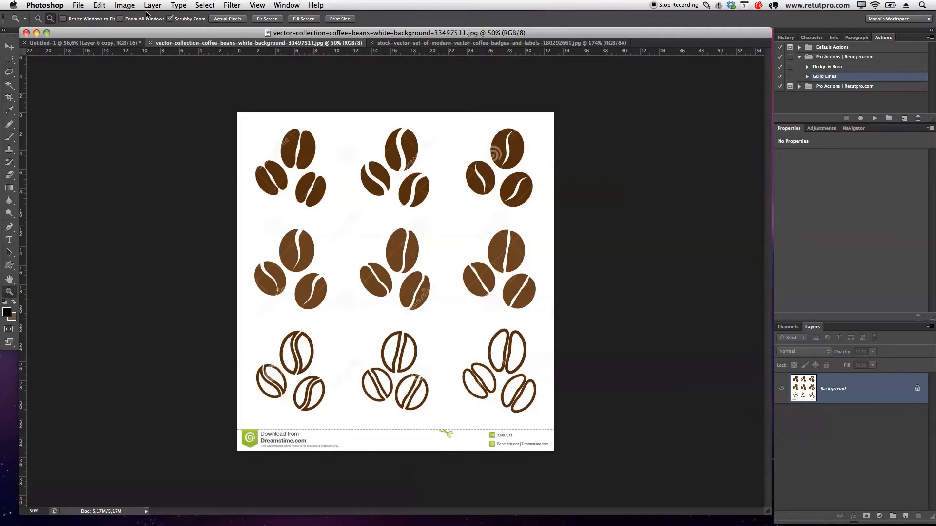
click(116, 43)
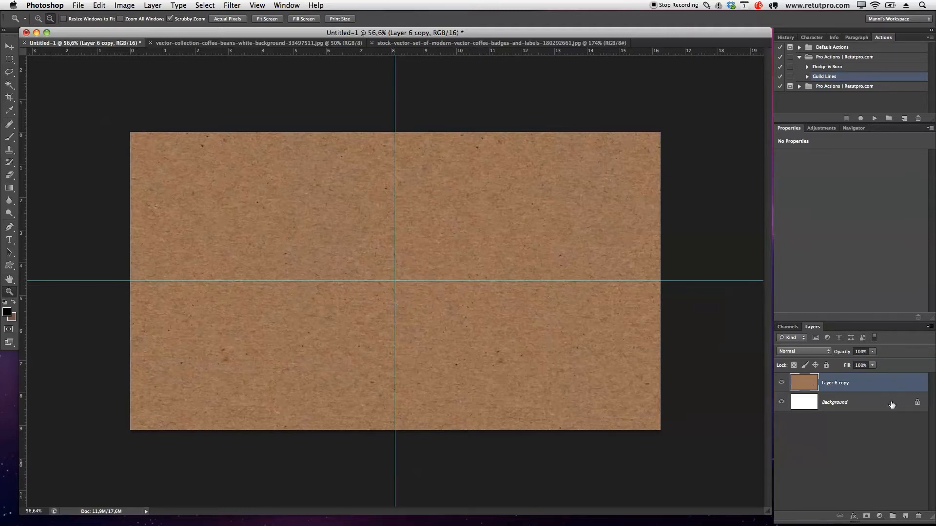
click(781, 383)
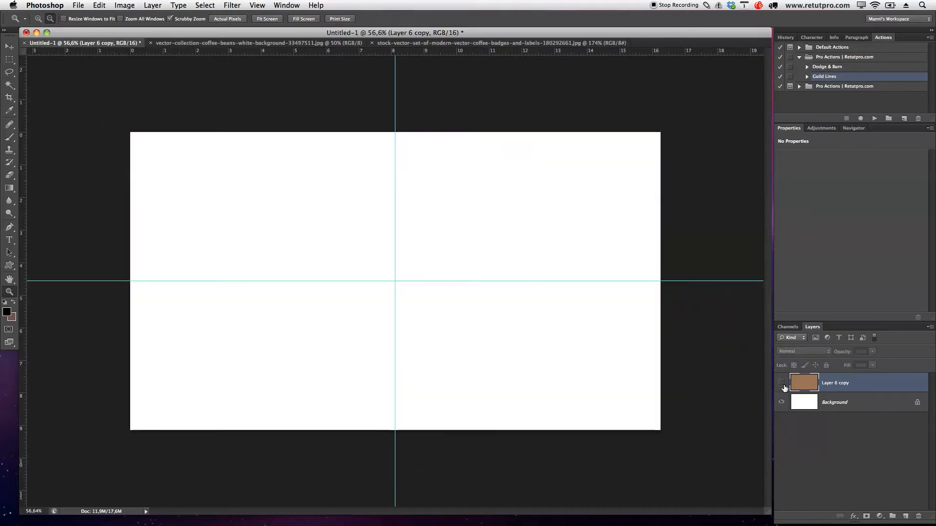
click(781, 383)
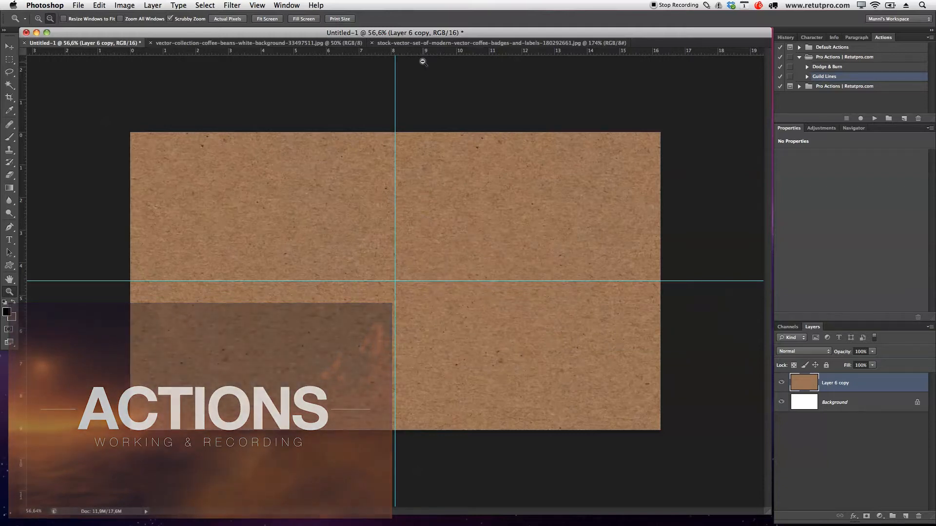
Copy the coffee-badge image into the cardboard document as a new layer and close the badge source file
click(424, 43)
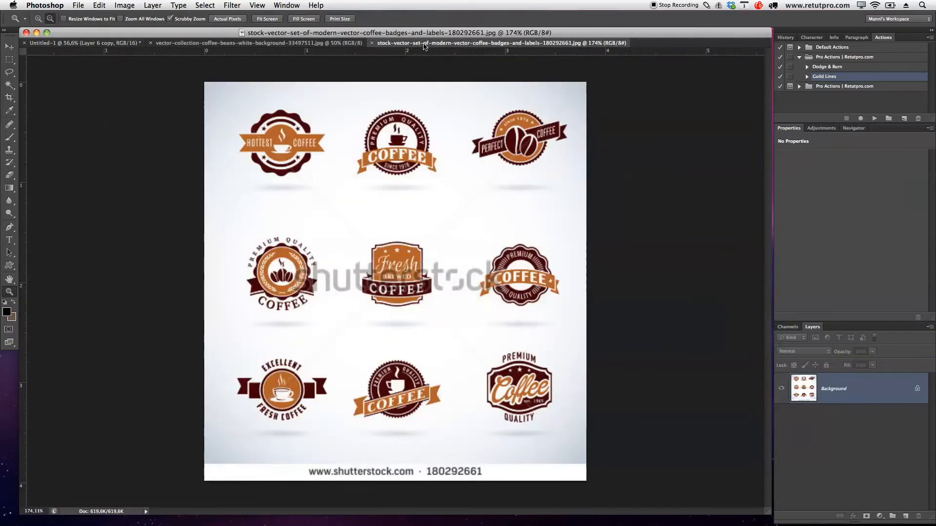
drag(487, 43, 588, 167)
drag(804, 387, 301, 254)
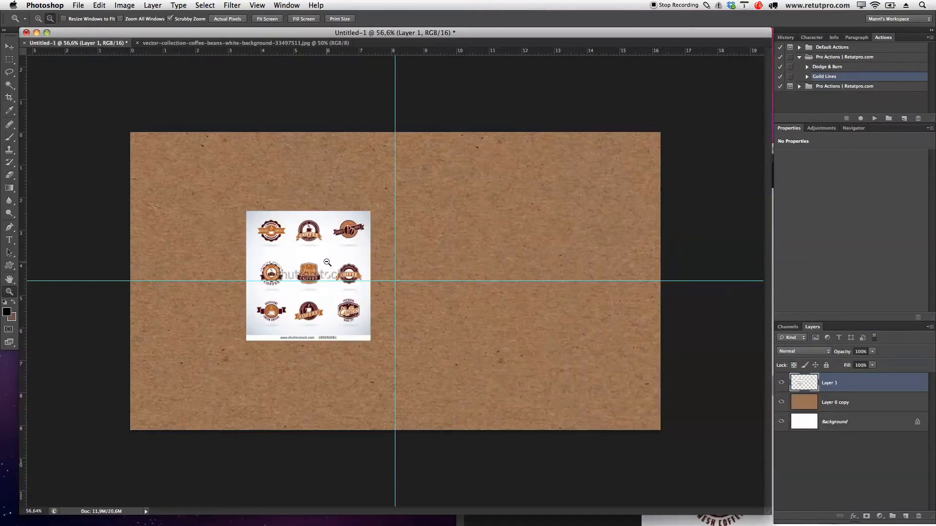
drag(773, 177, 781, 176)
click(776, 177)
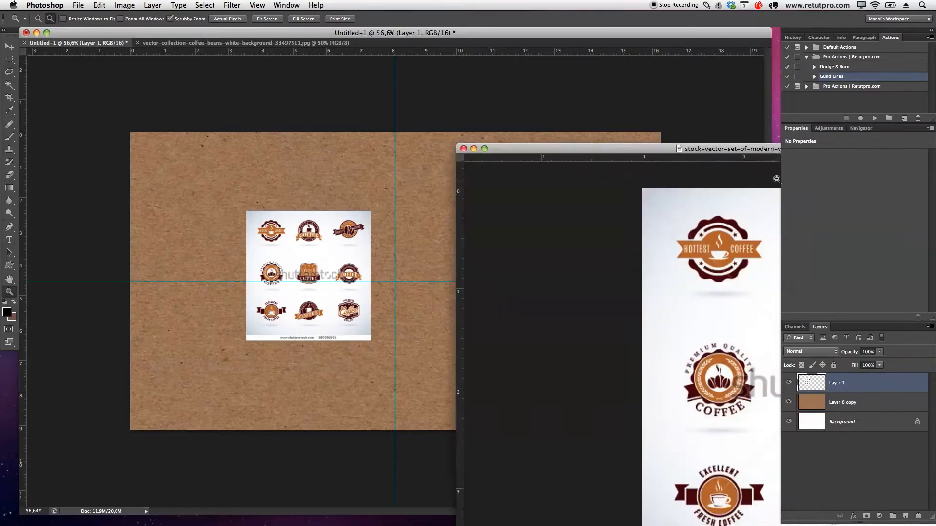
click(463, 149)
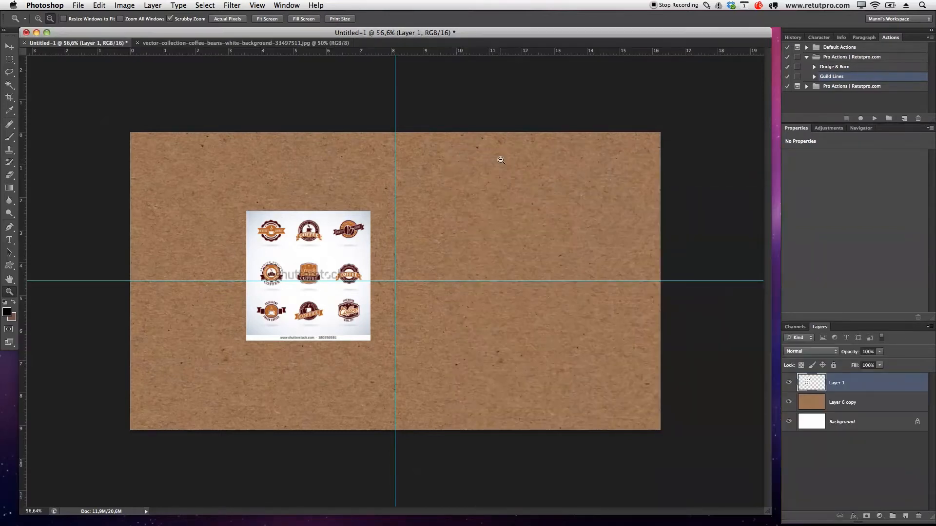
Switch to full-screen view with the menu bar and rename the imported layer as Badge
key(f)
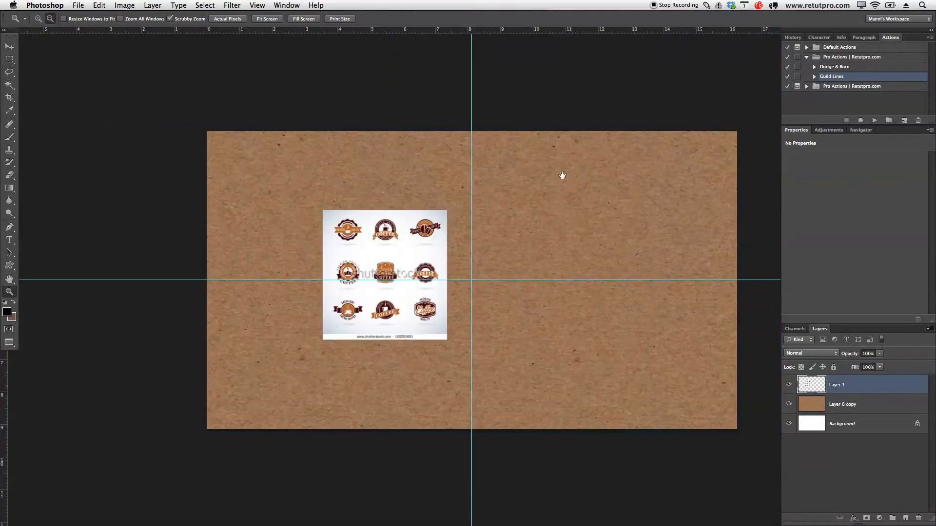
drag(562, 176, 524, 172)
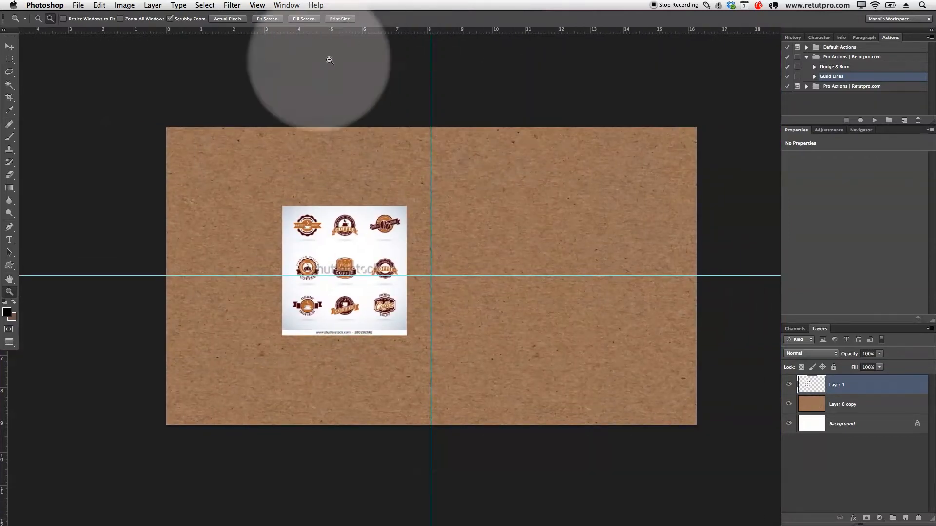
double_click(834, 385)
text(Badge)
key(Return)
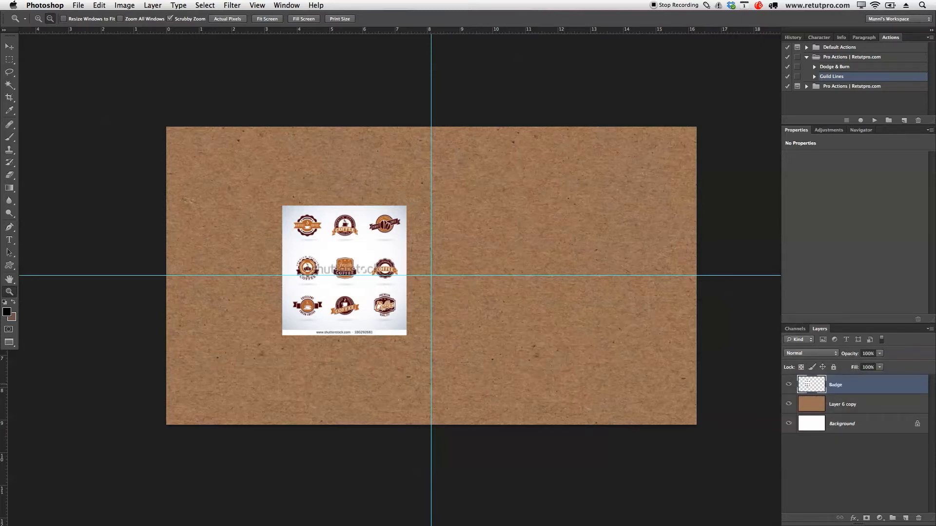
Scale the Badge layer's image up to about 348% with Free Transform
click(835, 388)
key(super+t)
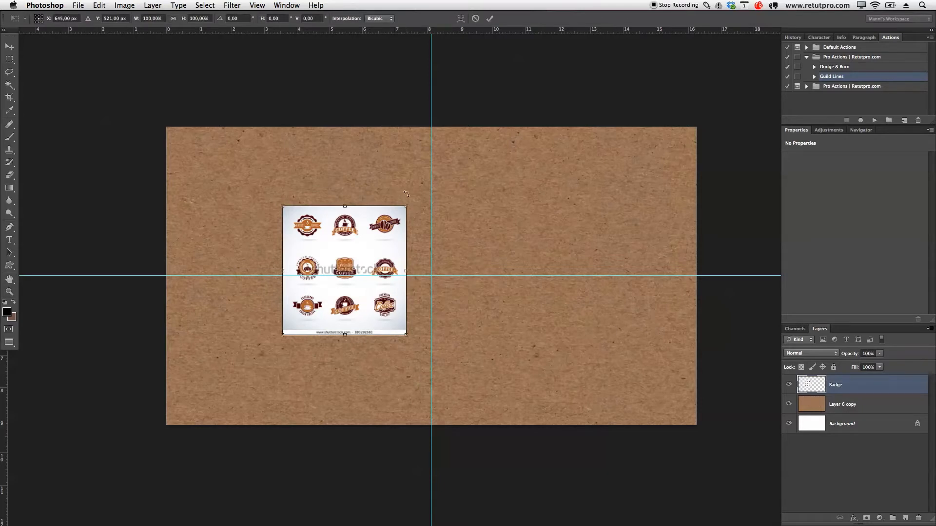
drag(406, 210, 601, 214)
scroll(594, 309, down, 5)
scroll(594, 309, right, 2)
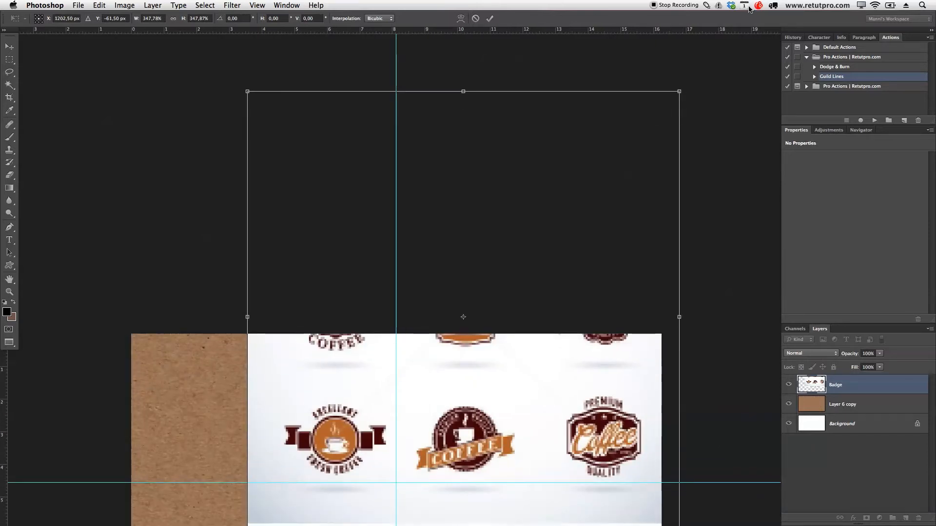
scroll(518, 194, down, 4)
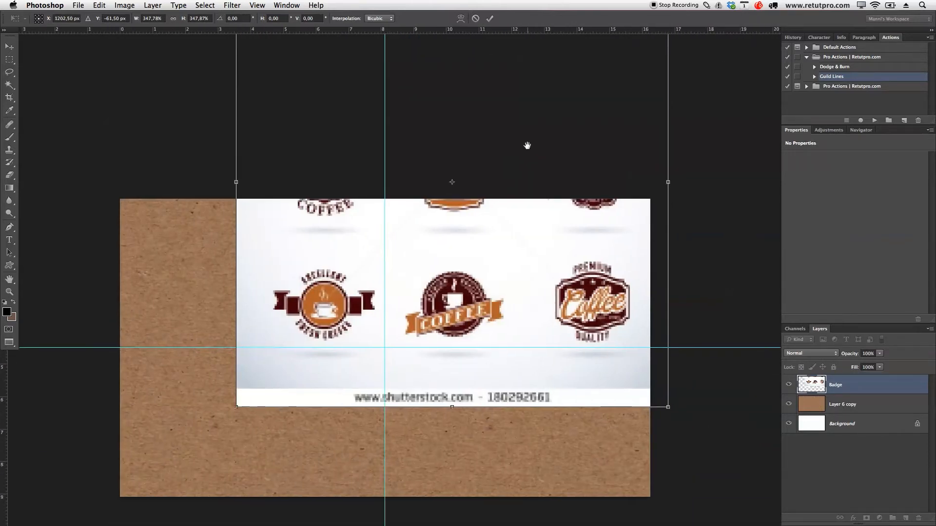
Reposition the badge sheet over the canvas, enlarge it further and apply the transformation
drag(515, 266, 380, 432)
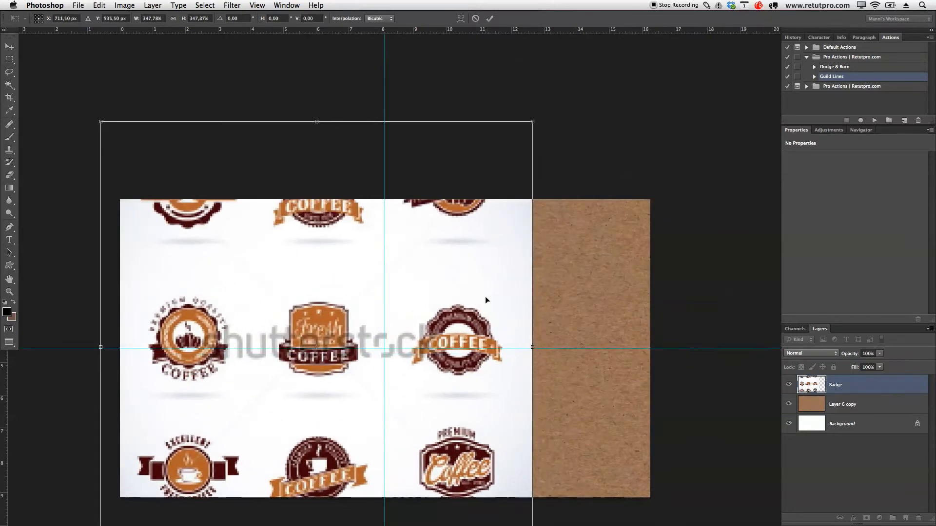
drag(486, 300, 426, 330)
drag(474, 156, 667, 105)
click(489, 19)
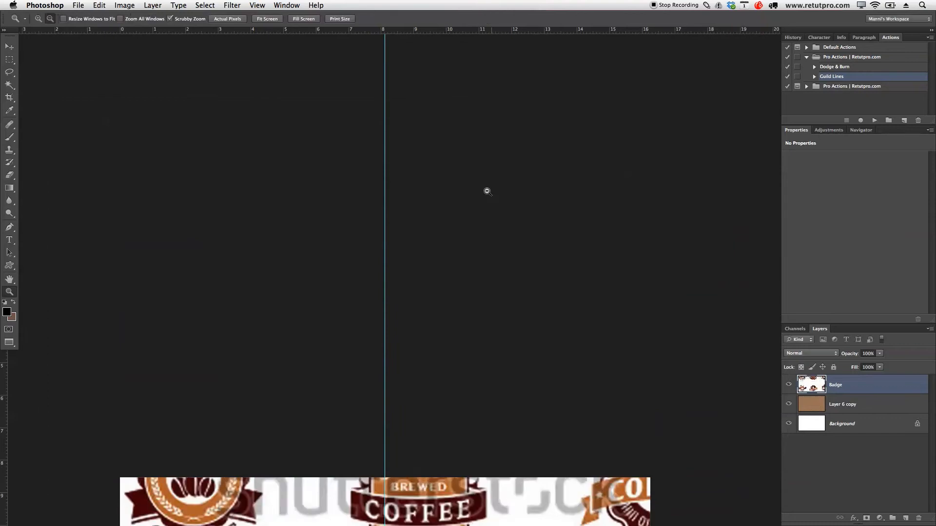
Move the badge sheet so the round Premium Quality Coffee badge sits near the intersection of the guides
alt+click(503, 235)
alt+click(473, 242)
drag(473, 242, 529, 138)
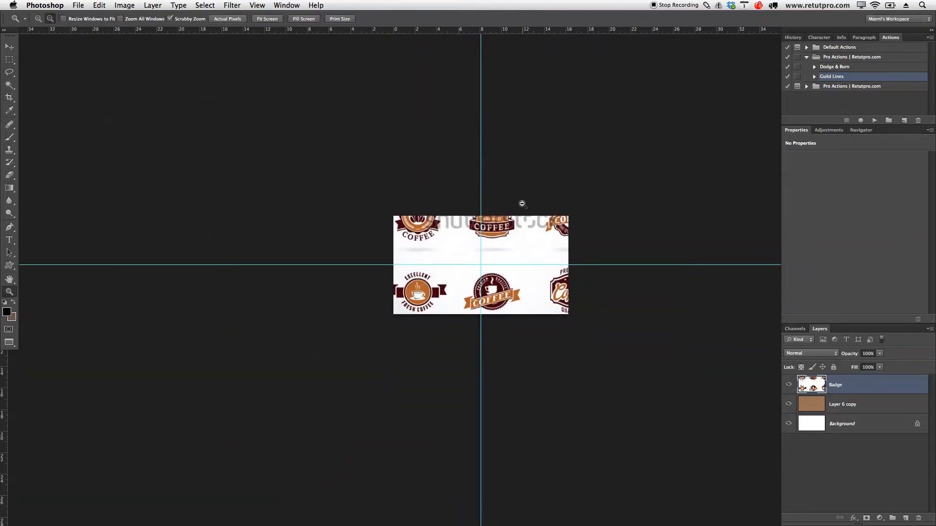
click(859, 130)
click(798, 130)
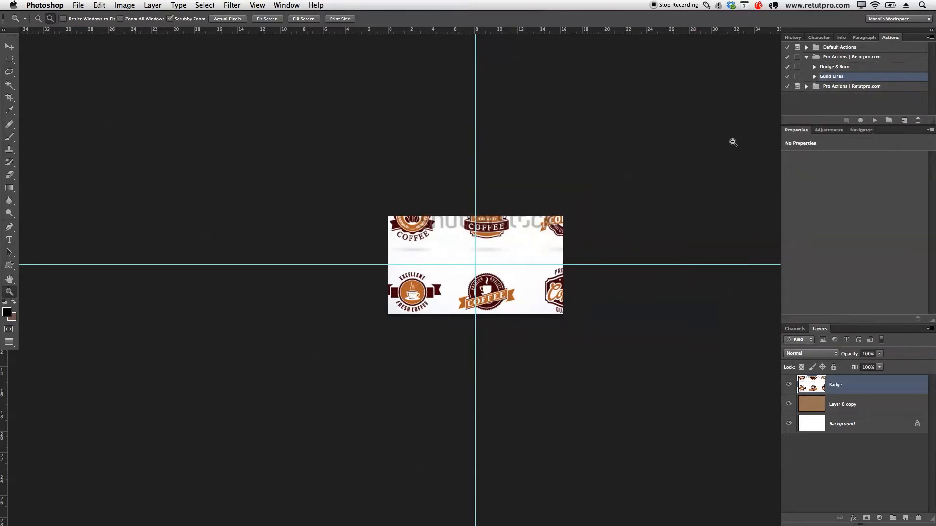
key(v)
drag(538, 243, 532, 280)
key(z)
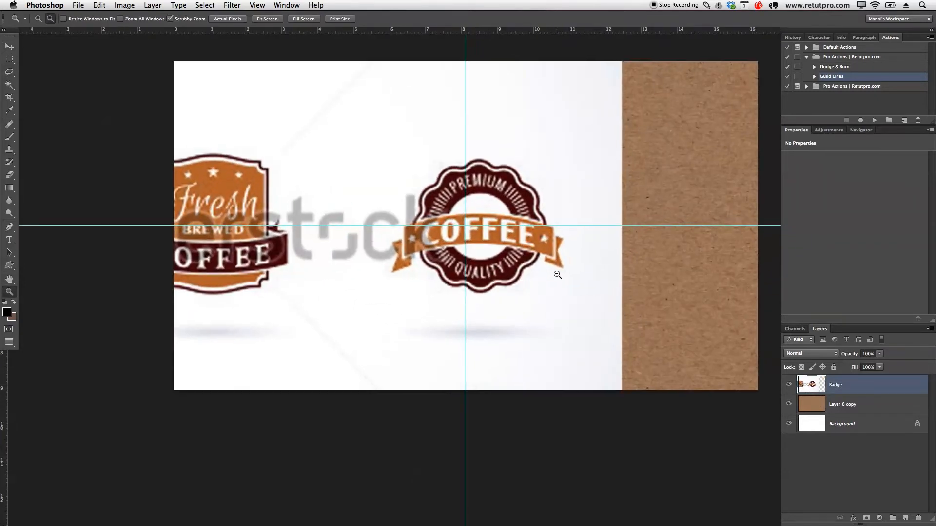
drag(596, 268, 571, 309)
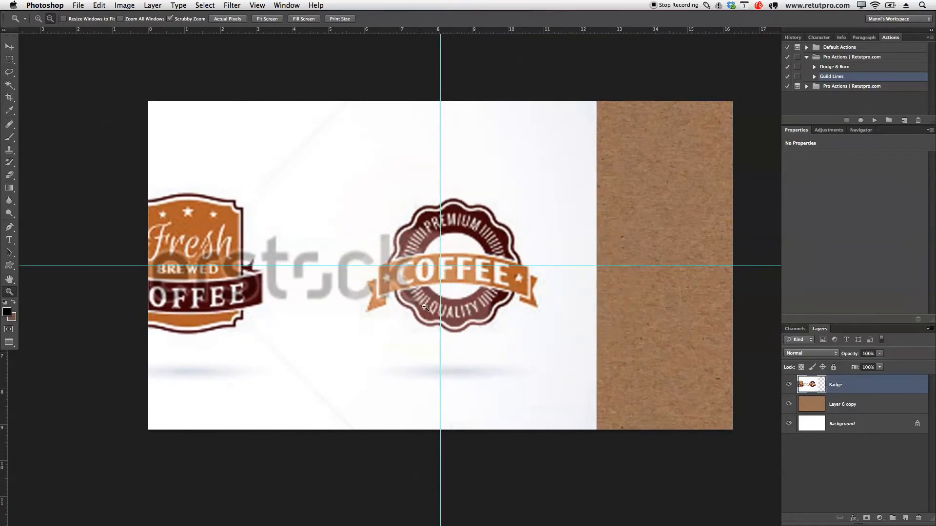
Enlarge the Badge layer to about 219% with Free Transform and apply it
click(493, 180)
click(504, 192)
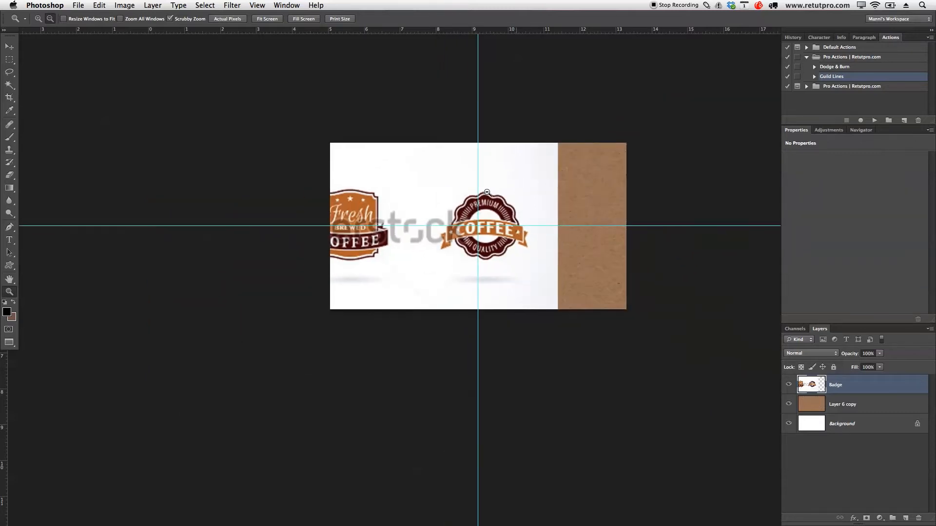
key(ctrl+t)
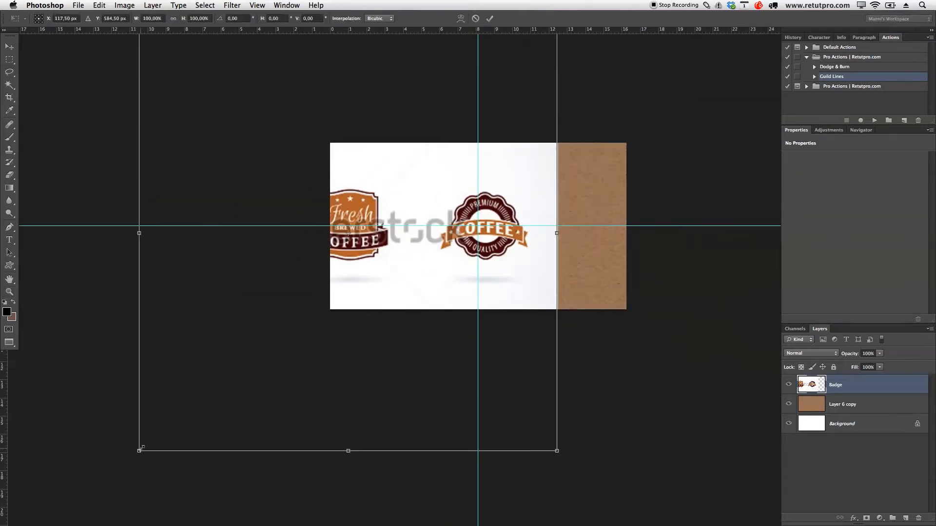
drag(140, 450, 4, 512)
click(490, 18)
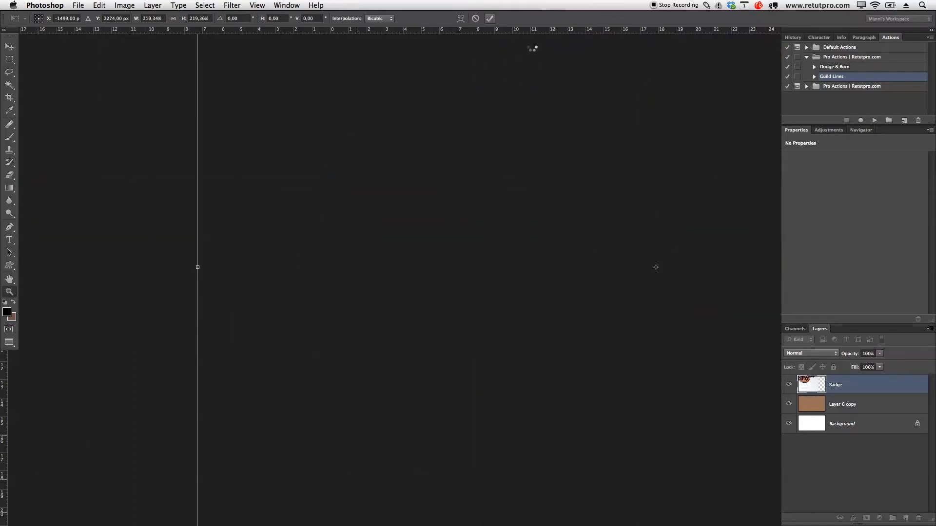
Centre the enlarged round Premium Quality Coffee badge on the crossing guides, filling most of the canvas height
drag(592, 185, 533, 192)
key(space)
drag(613, 252, 566, 283)
key(v)
drag(543, 247, 570, 148)
key(z)
drag(559, 255, 588, 248)
drag(586, 285, 601, 359)
mouse_move(540, 297)
mouse_down()
mouse_move(554, 294)
mouse_move(549, 307)
mouse_up()
key(v)
drag(505, 244, 504, 247)
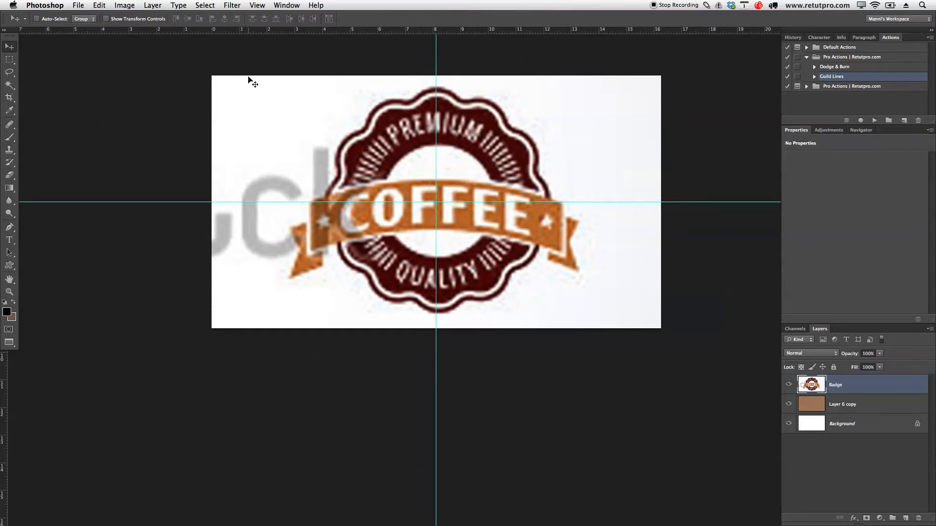
Trace the upper-left scalloped edge of the round badge with a Pen tool path, starting at its top centre
key(p)
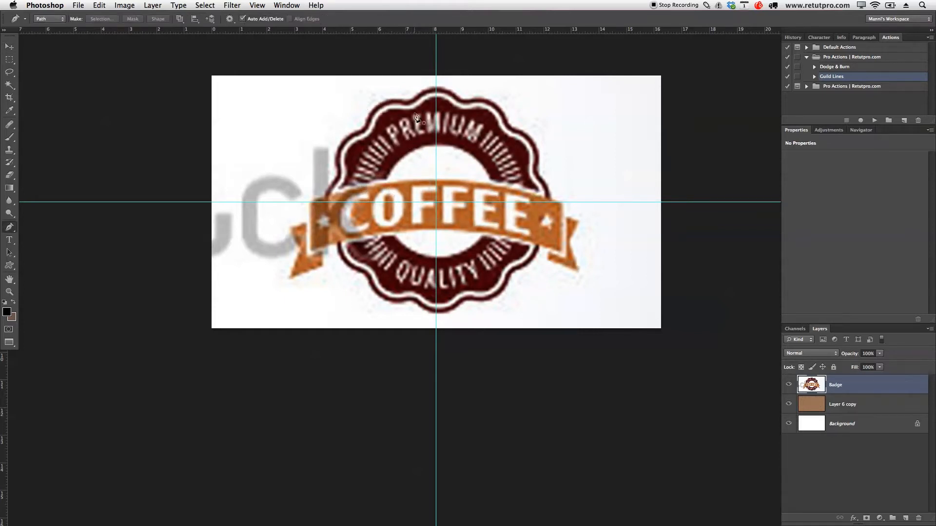
click(436, 88)
drag(415, 100, 350, 140)
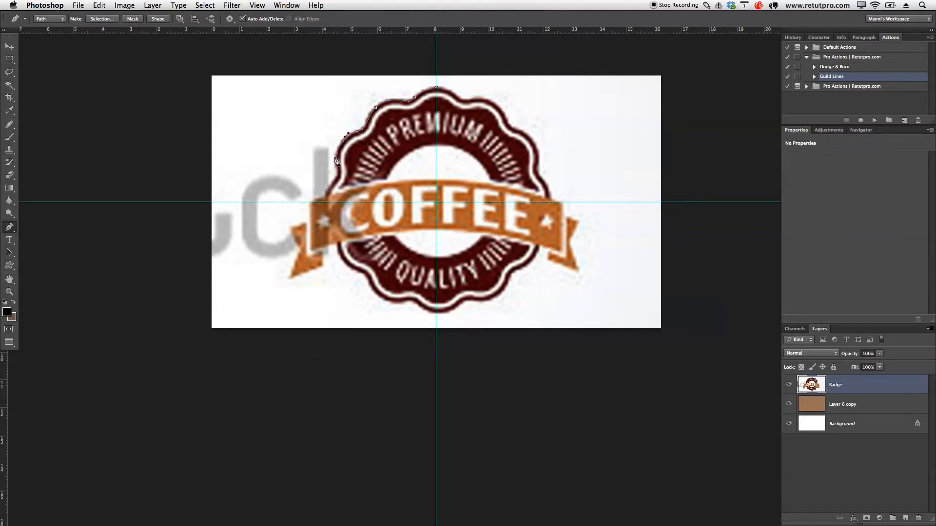
drag(326, 191, 330, 213)
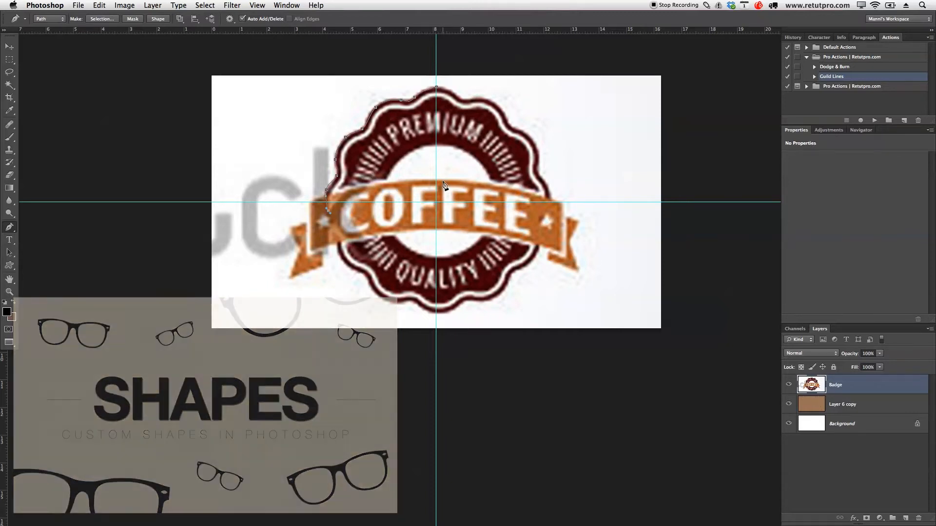
Continue the path roughly across the ribbon and up the badge's right half, and close it at the starting anchor
click(337, 234)
click(368, 239)
click(396, 238)
click(485, 208)
click(511, 182)
click(518, 157)
drag(505, 134, 500, 132)
click(477, 116)
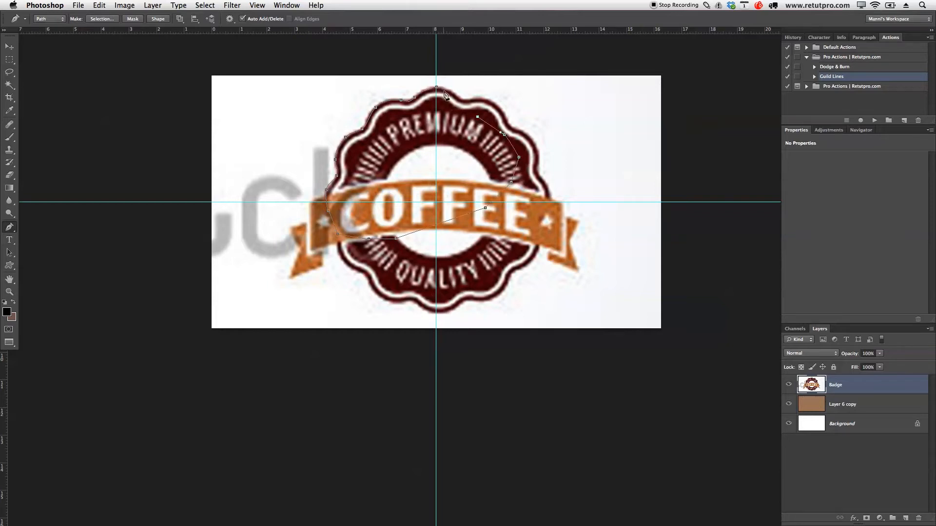
click(437, 88)
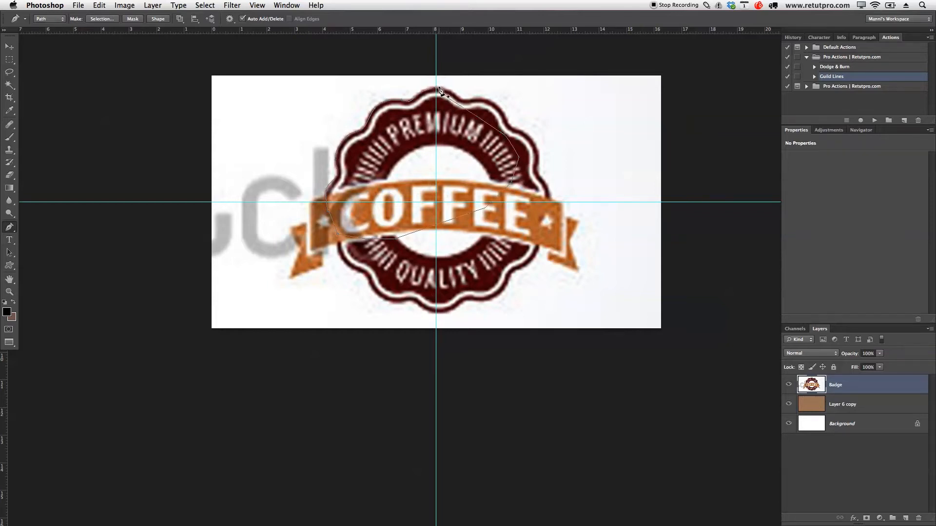
Dismiss the rough path traced over the badge and delete the Badge reference layer
right_click(413, 128)
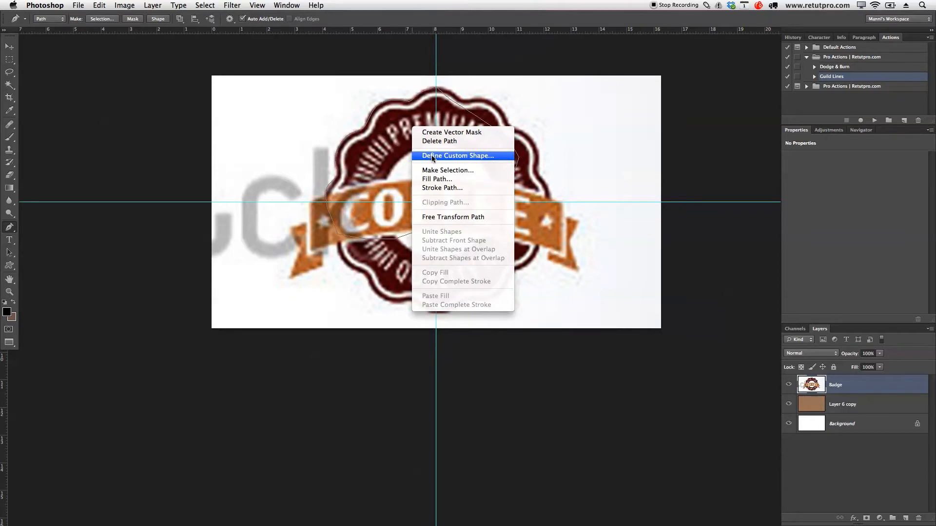
click(432, 156)
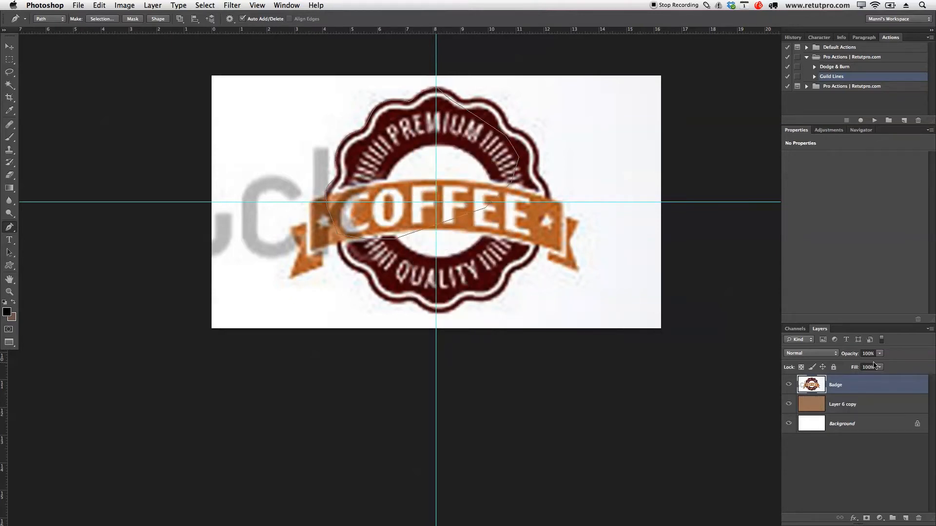
key(Return)
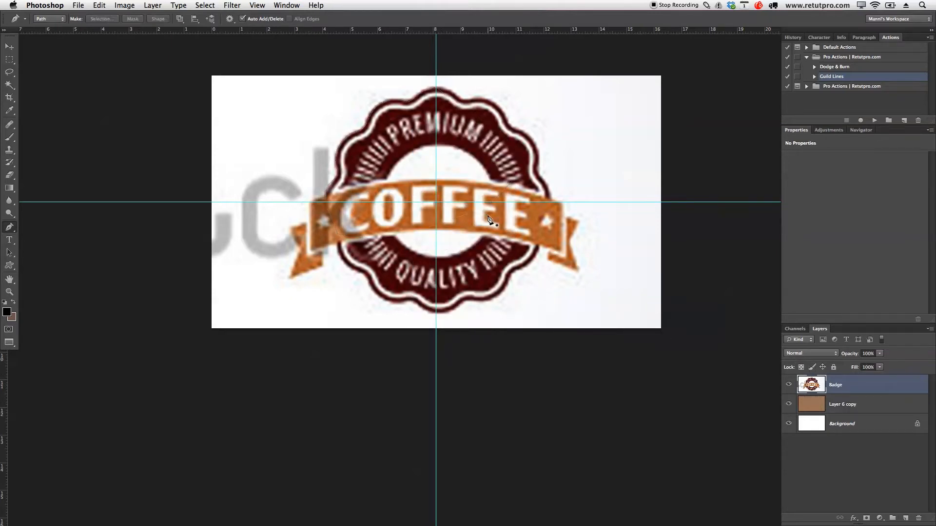
key(Delete)
drag(519, 223, 501, 259)
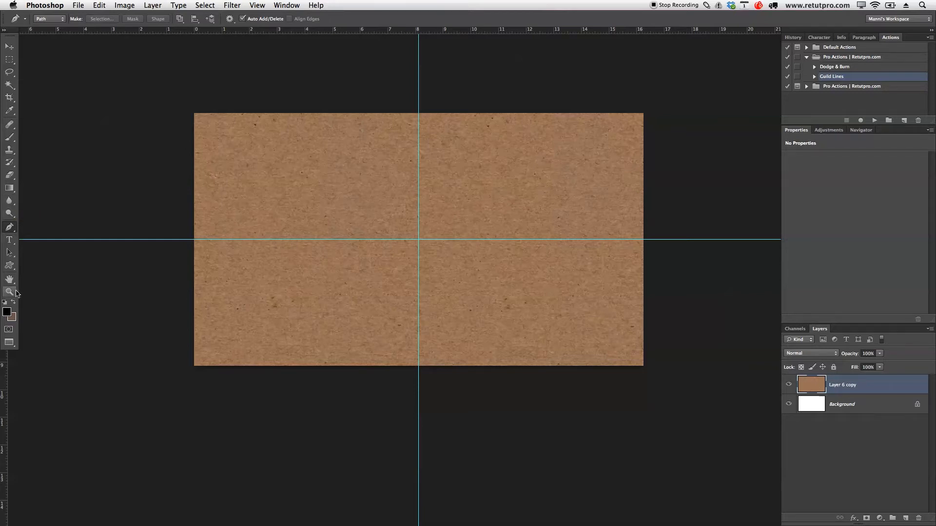
Activate the Custom Shape tool and choose the round scalloped badge shape with an inner outline
click(13, 268)
drag(10, 265, 49, 310)
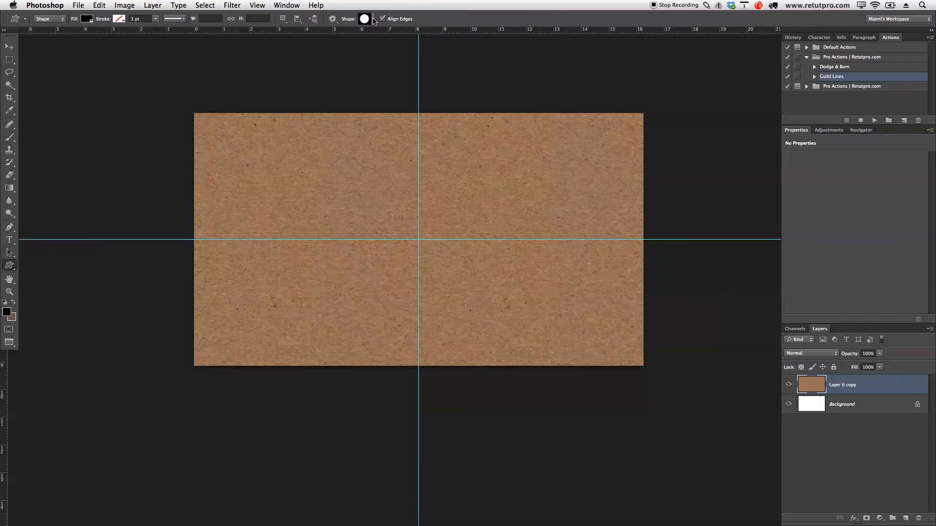
right_click(616, 141)
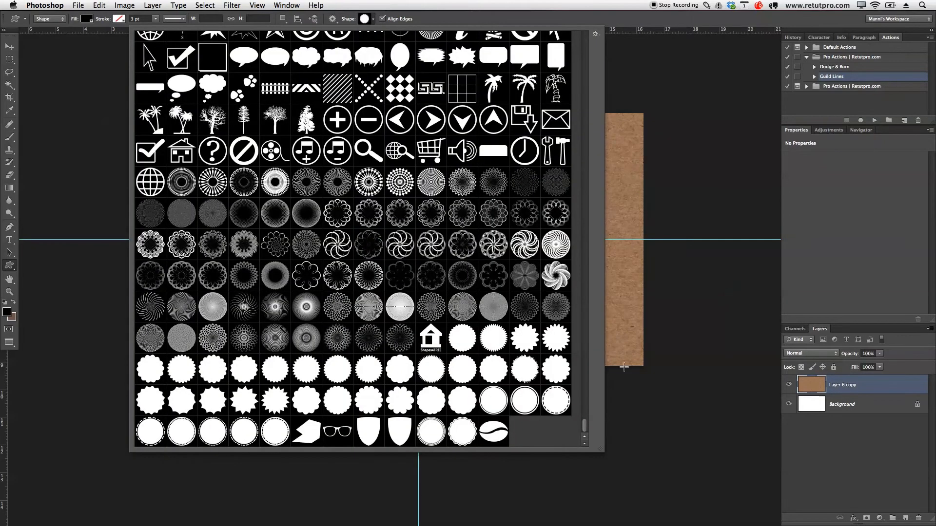
drag(586, 424, 584, 432)
click(464, 435)
double_click(462, 433)
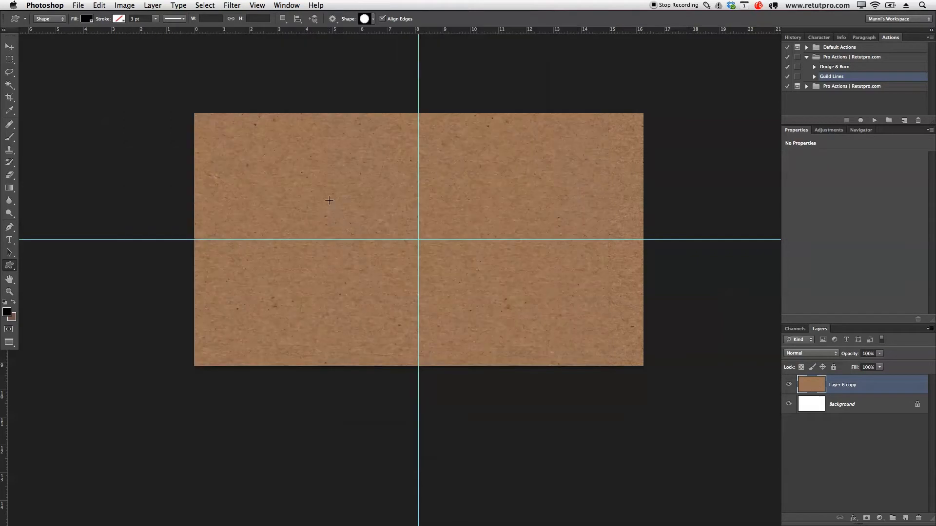
Draw the scalloped badge about 785 px wide on the cardboard, examine its edge up close, and delete it
drag(313, 155, 569, 327)
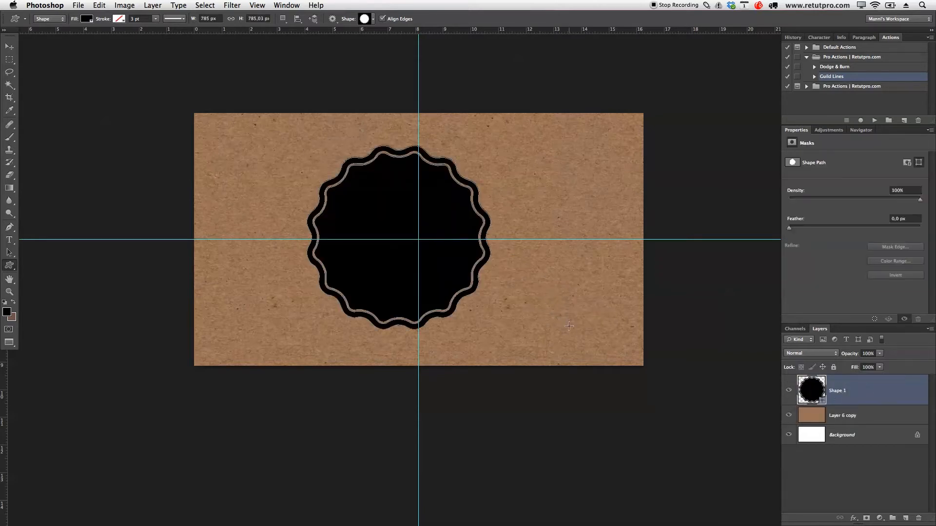
key(z)
drag(414, 153, 462, 134)
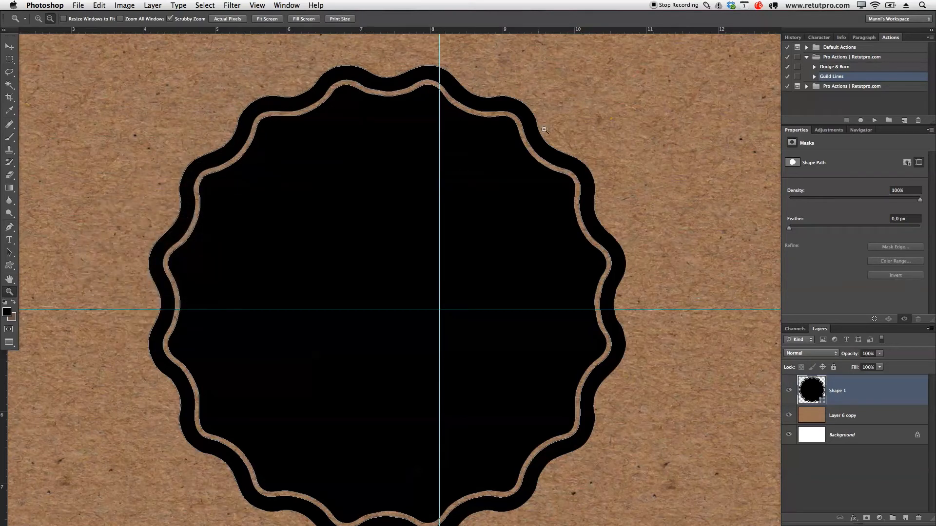
click(614, 198)
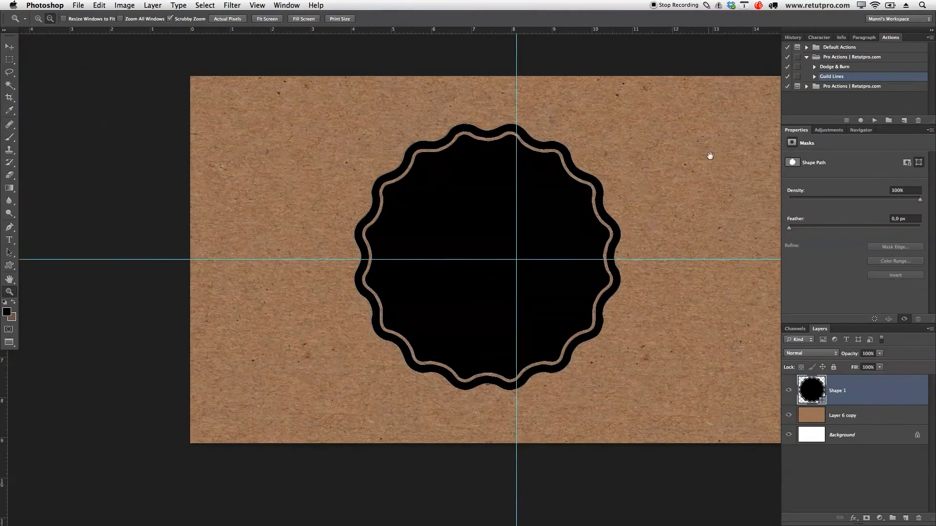
key(BackSpace)
Draw a black scalloped badge about 798 px wide and centre it on the crossing guides with Free Transform
key(u)
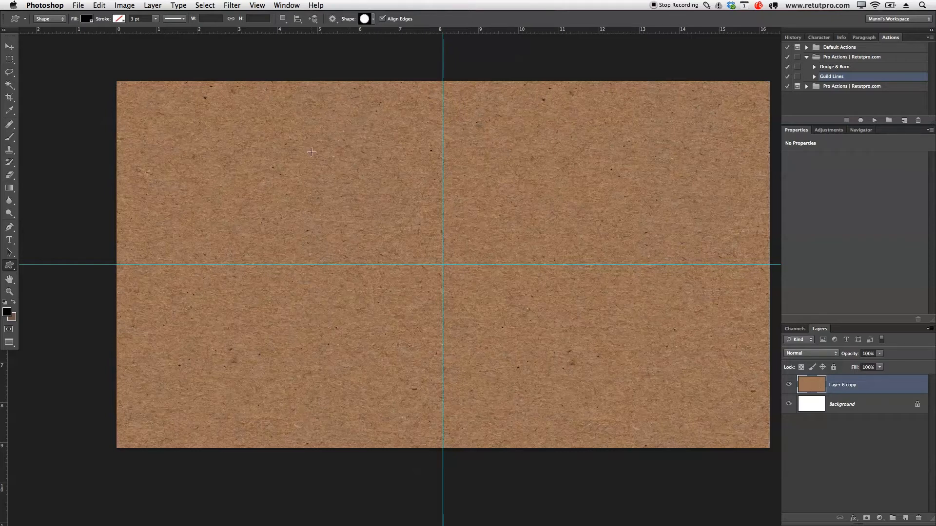
drag(312, 154, 657, 426)
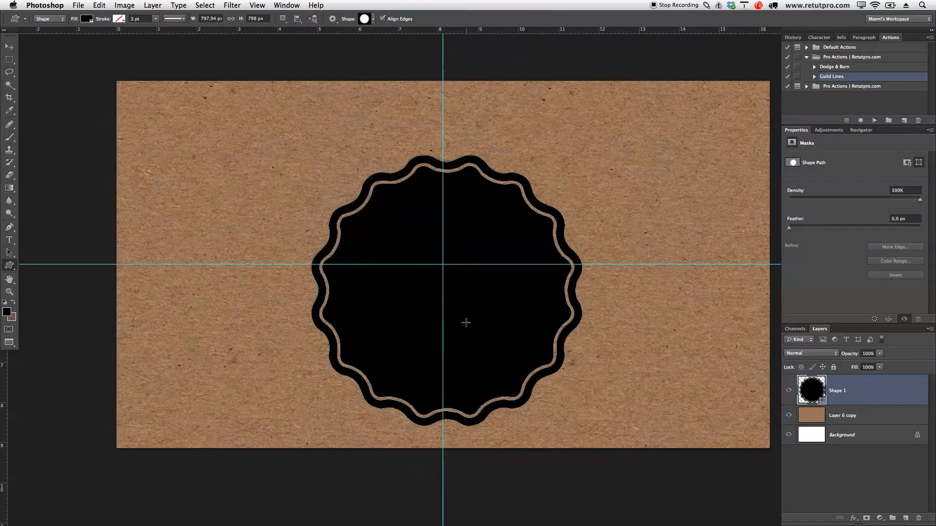
key(v)
mouse_move(458, 275)
mouse_down()
mouse_move(455, 250)
mouse_move(451, 259)
mouse_up()
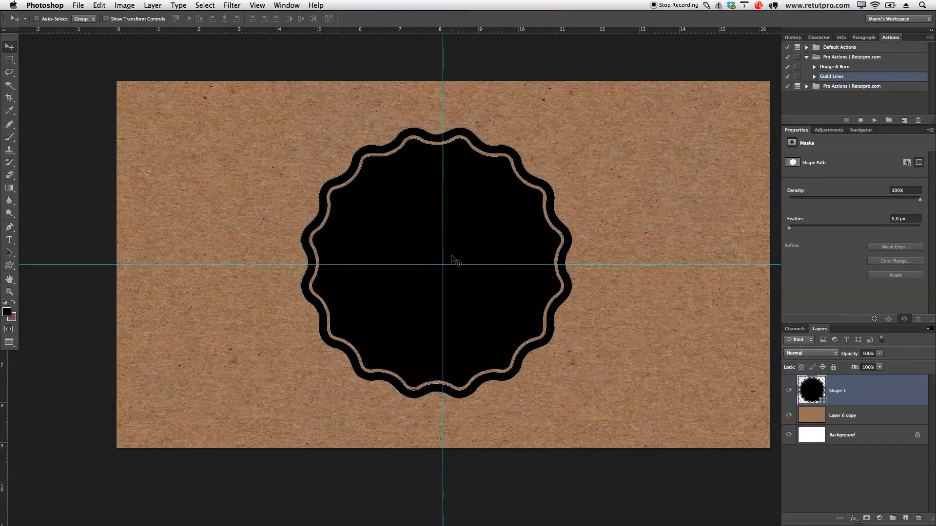
key(ctrl+alt+t)
drag(520, 299, 526, 300)
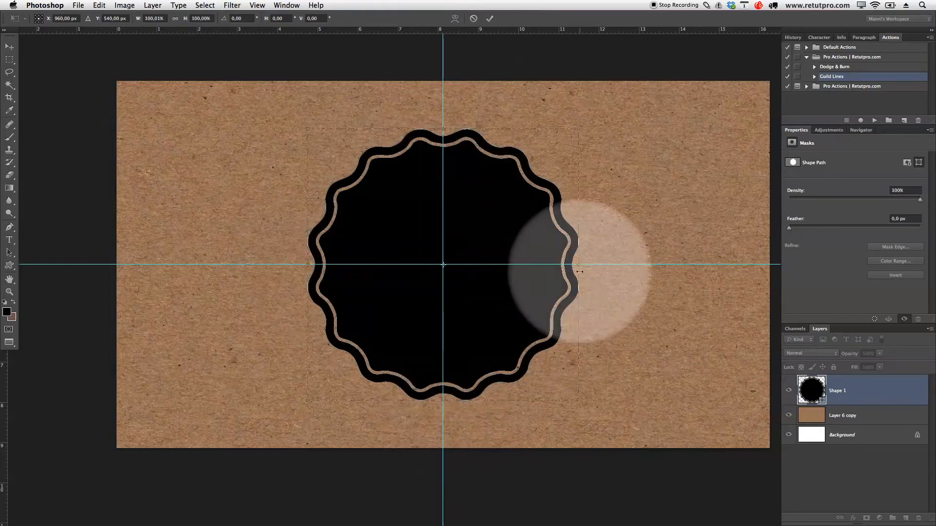
click(491, 19)
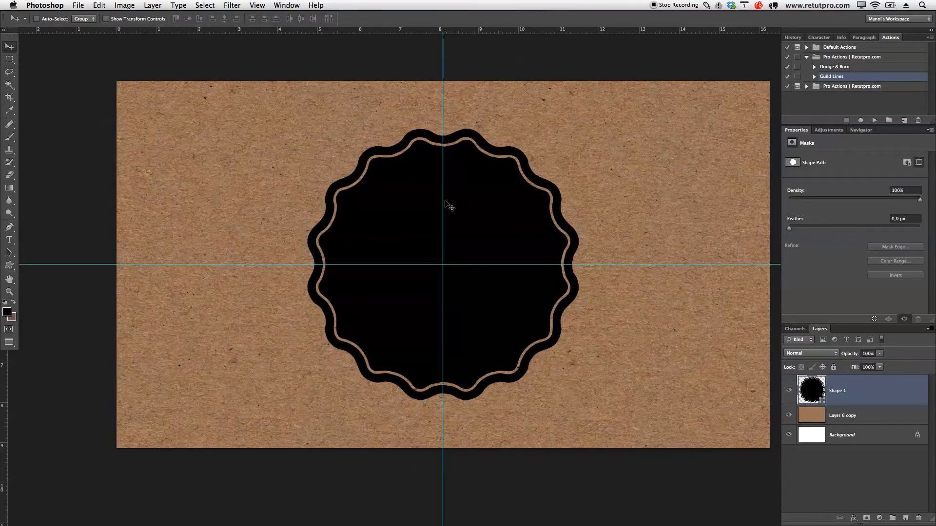
Copy the coffee-bean collection image into the Untitled-1 document as a new layer and close the source image
key(f)
key(f)
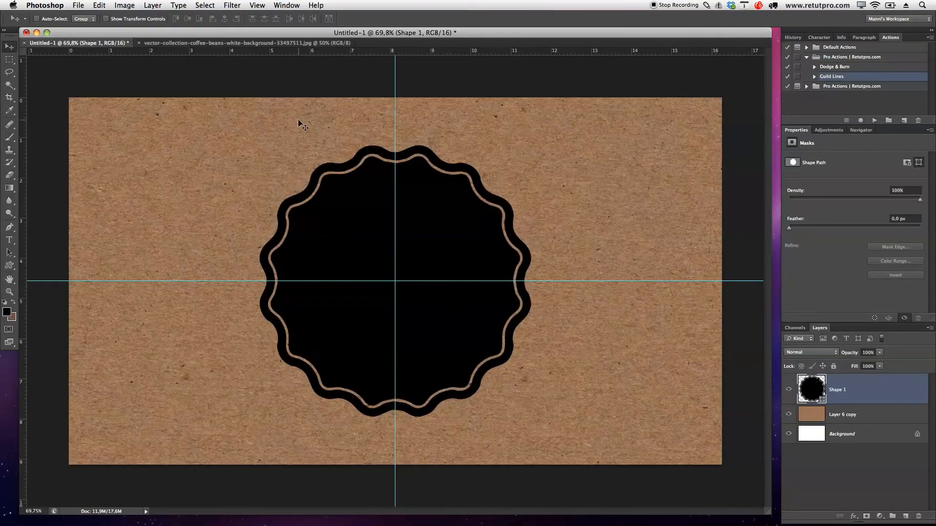
click(232, 45)
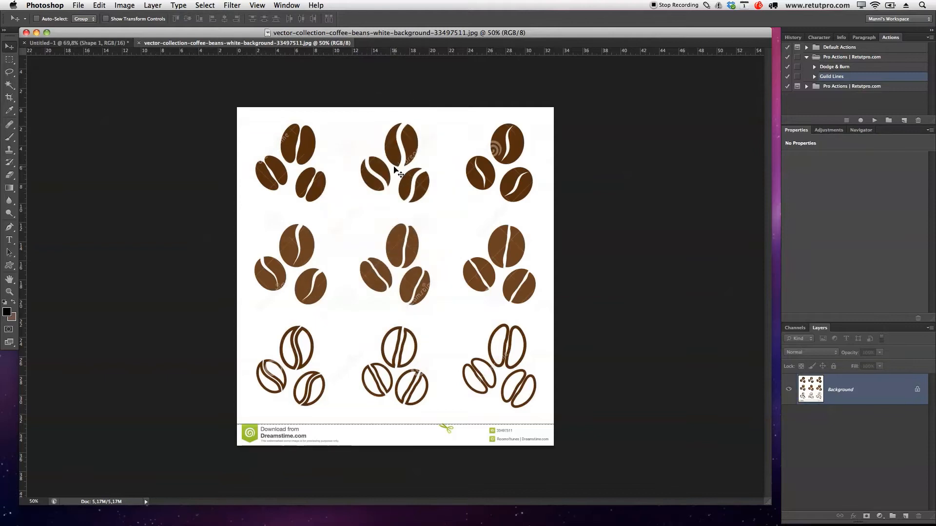
drag(284, 44, 373, 114)
drag(811, 389, 362, 170)
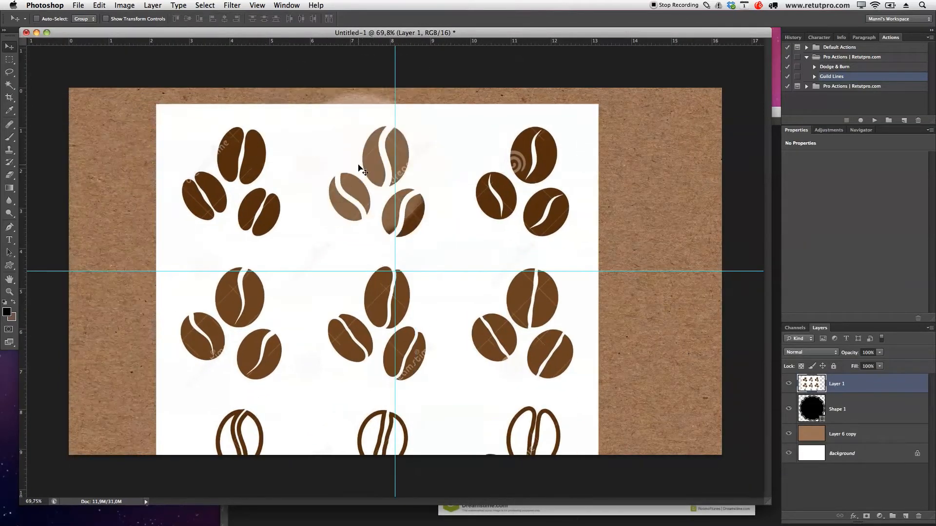
click(775, 139)
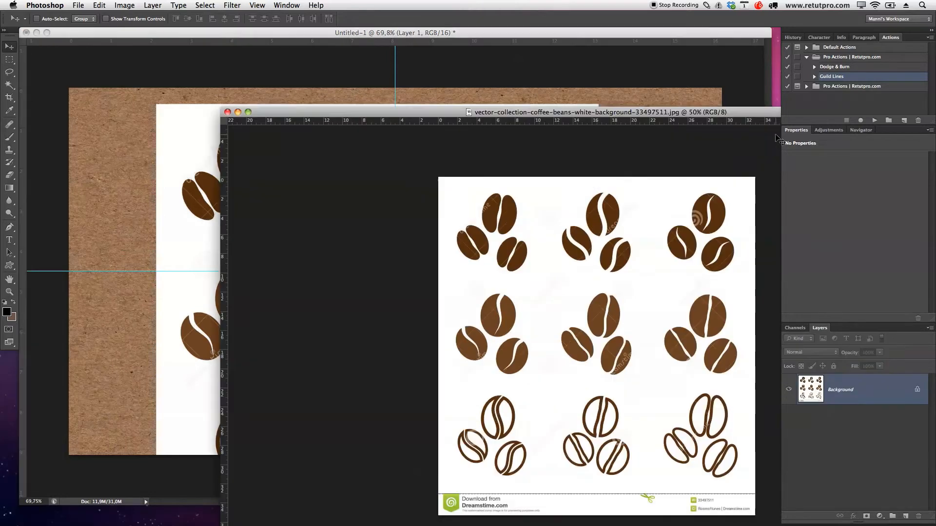
click(229, 115)
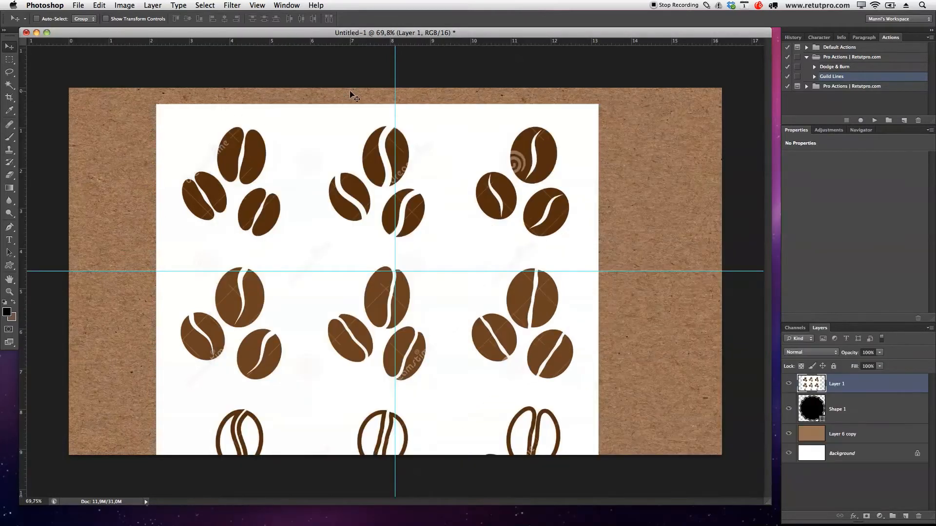
Rotate the coffee-bean layer about 80° and enlarge it to about 134.6% with Free Transform
key(f)
scroll(483, 143, right, 3)
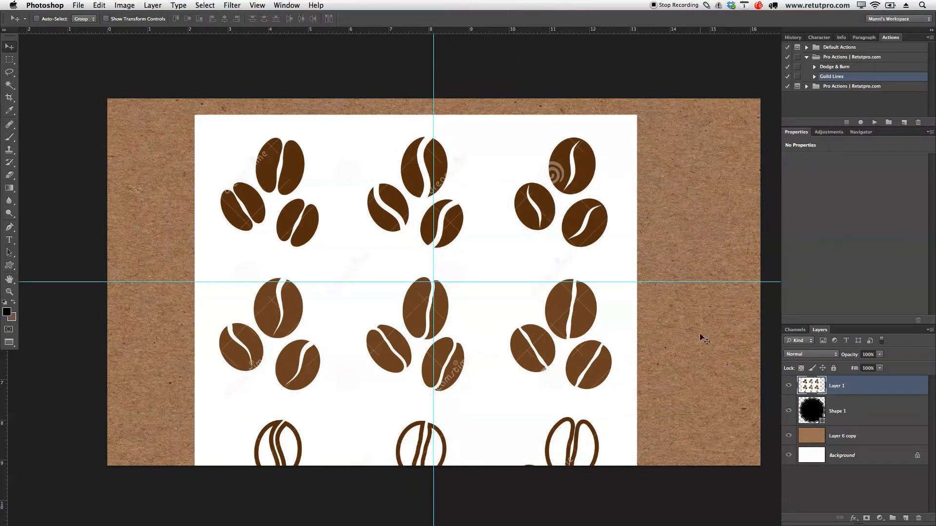
key(ctrl+t)
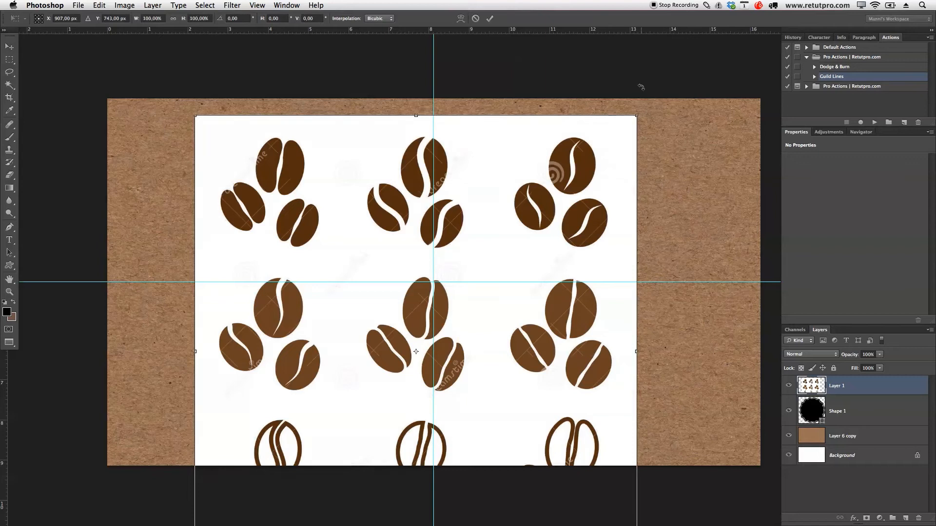
drag(639, 86, 679, 271)
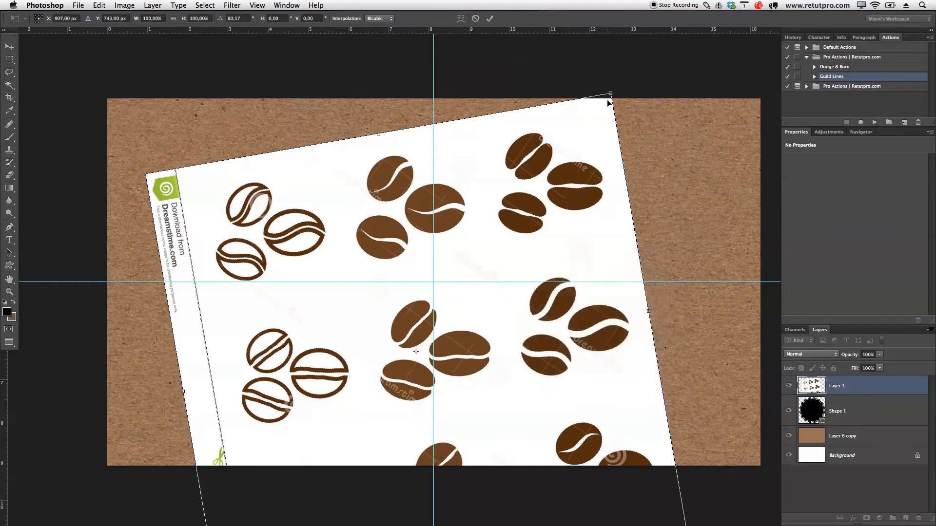
drag(610, 93, 745, 86)
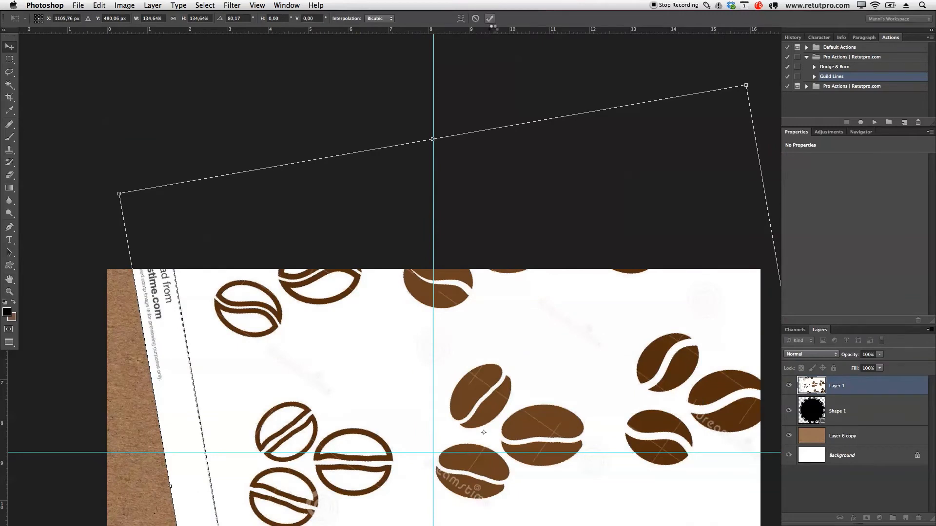
click(490, 19)
Move the coffee-bean layer up and left so the dark bean clusters lie fully inside the canvas
key(z)
drag(526, 225, 471, 153)
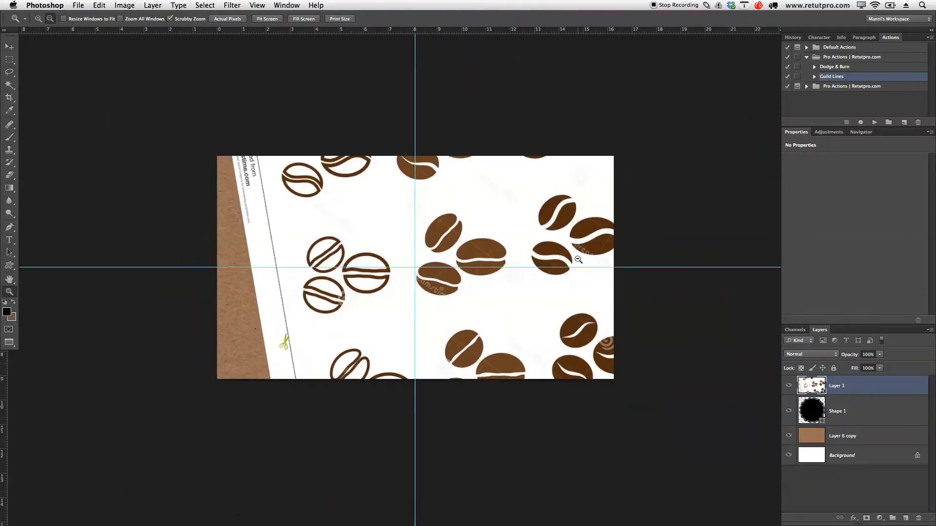
key(v)
drag(563, 236, 486, 214)
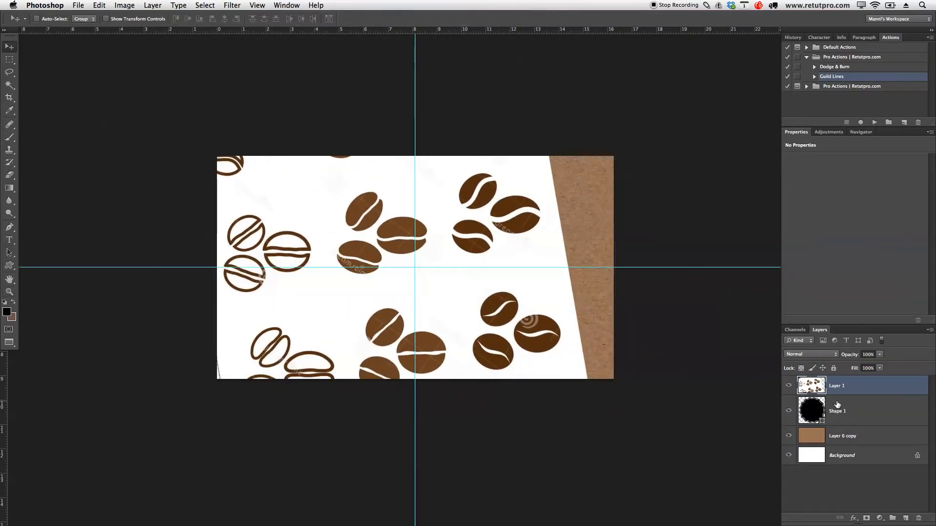
Choose the coffee bean with a curved split as the custom shape
key(z)
click(513, 214)
mouse_move(547, 213)
mouse_down()
mouse_move(568, 209)
mouse_move(531, 213)
mouse_up()
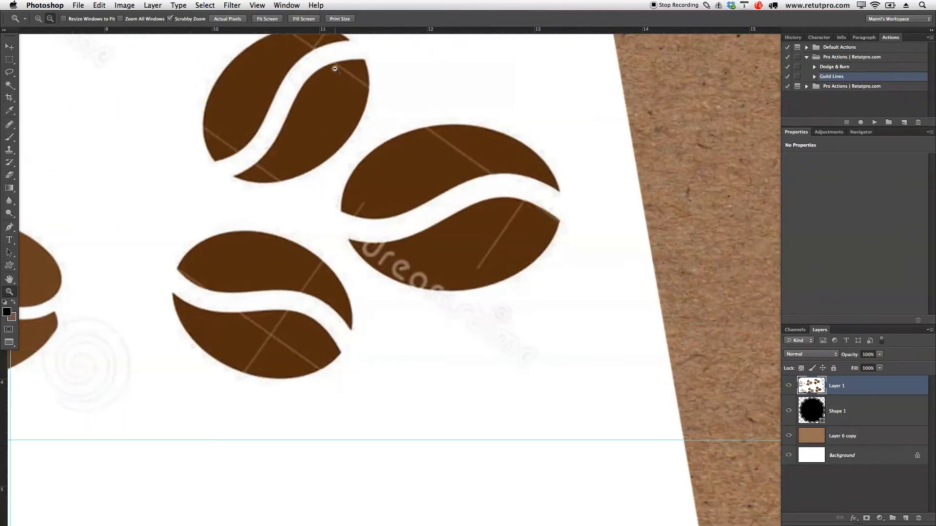
key(u)
click(374, 19)
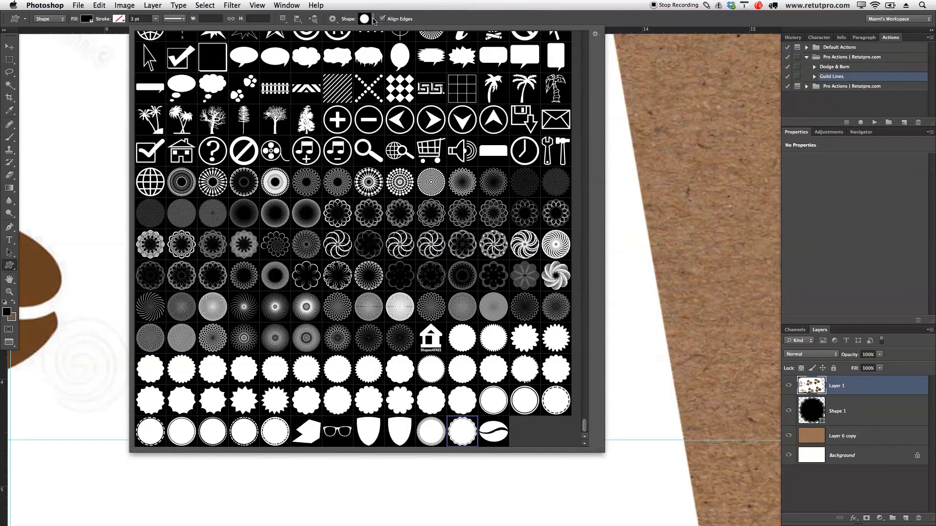
double_click(497, 435)
Trace the upper half of the large dark bean with a closed Pen tool path, starting at its right tip
key(z)
drag(484, 203, 524, 233)
key(p)
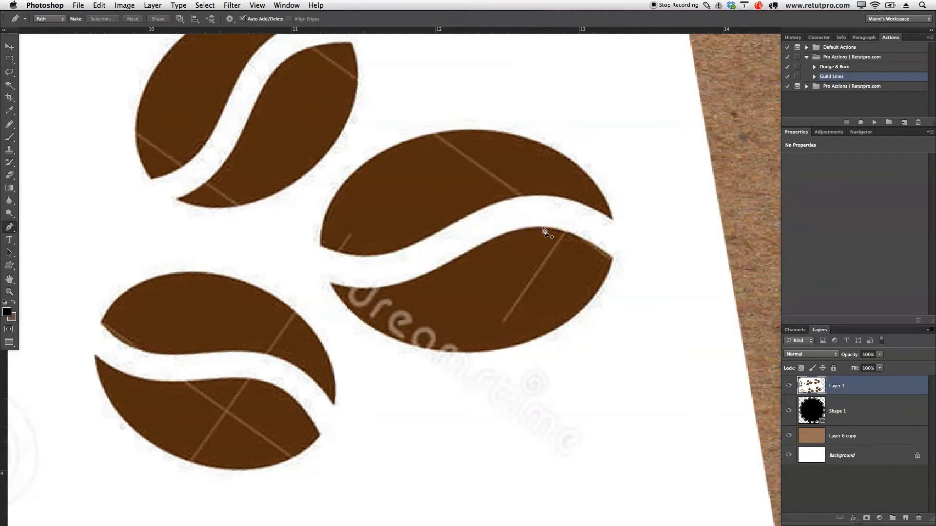
click(614, 223)
drag(449, 130, 297, 134)
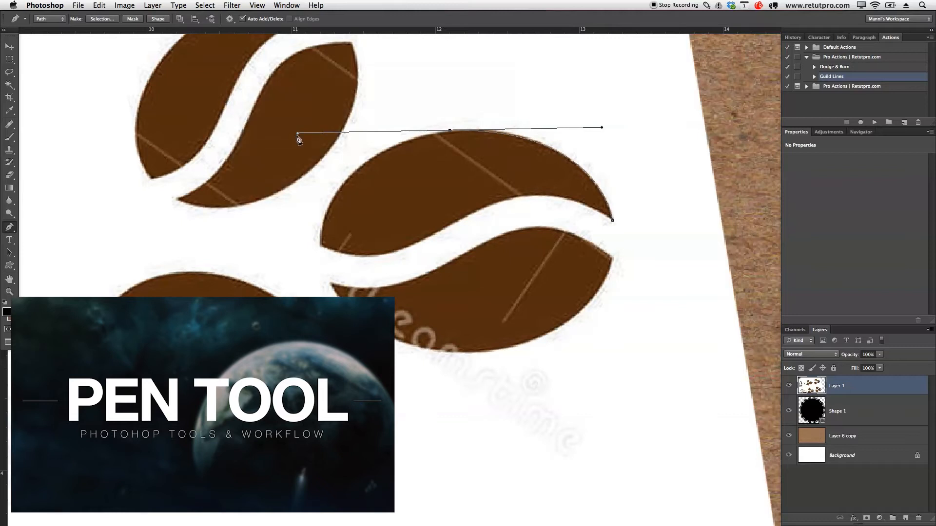
drag(298, 134, 437, 132)
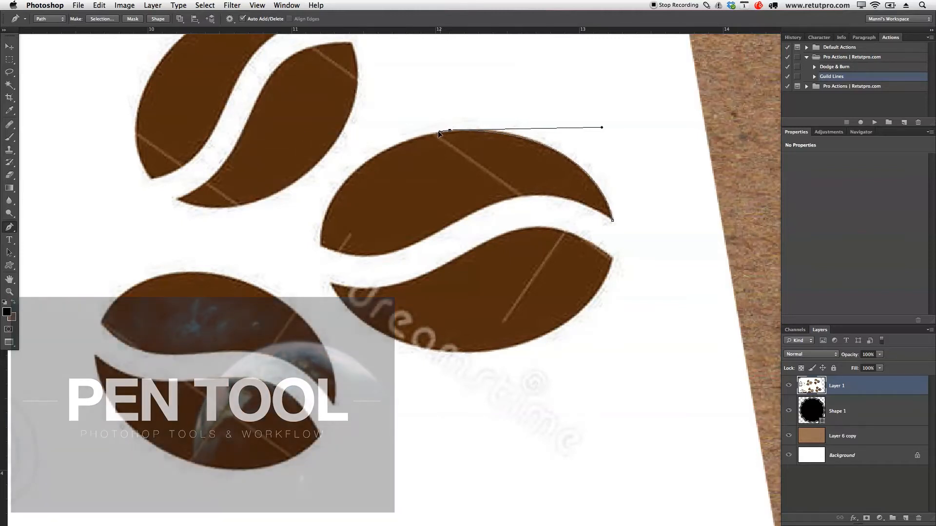
drag(321, 245, 342, 267)
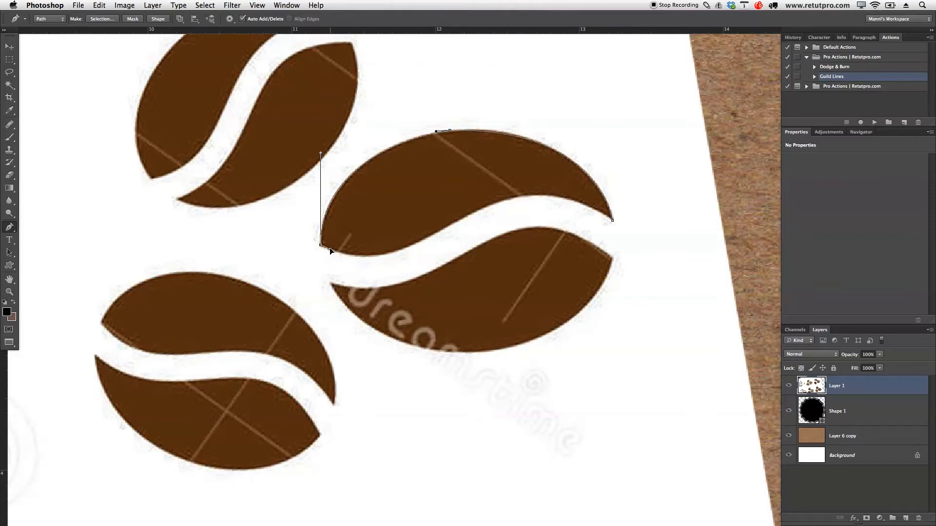
drag(458, 220, 476, 213)
click(614, 221)
Trace the lower half of the same bean with a second closed Pen tool path
drag(615, 222, 686, 271)
drag(482, 353, 598, 345)
drag(612, 260, 641, 180)
drag(611, 249, 606, 252)
drag(470, 251, 447, 265)
super+click(331, 284)
drag(330, 284, 265, 268)
Hide the bean reference and cardboard layers, and define the traced bean path as a custom shape named Bean II
click(790, 386)
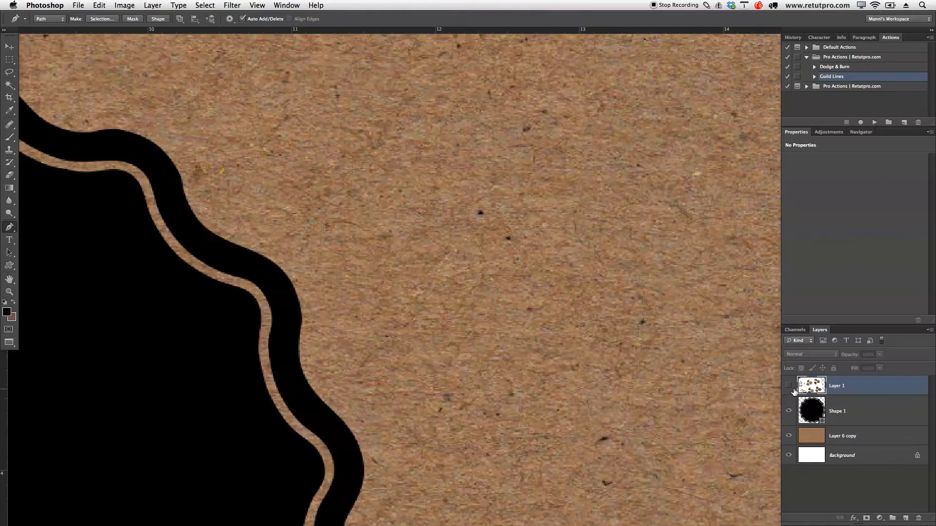
click(790, 435)
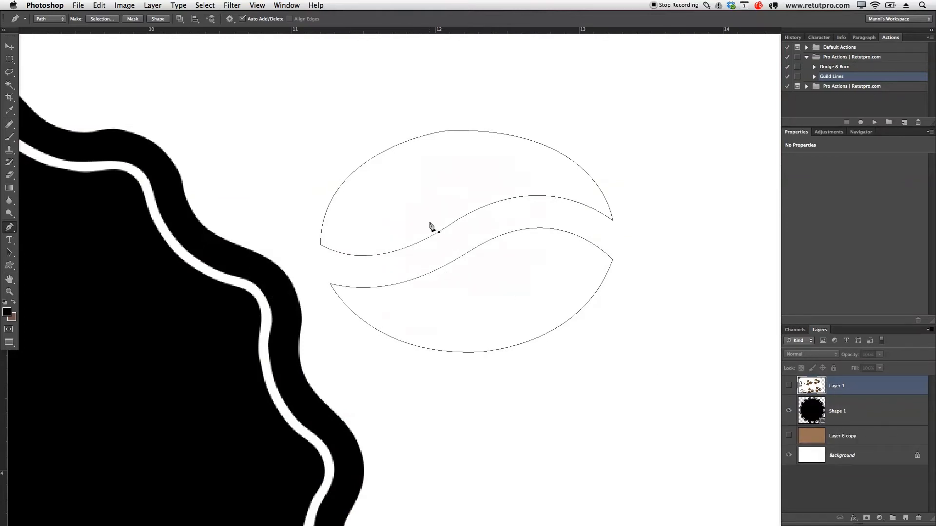
right_click(436, 185)
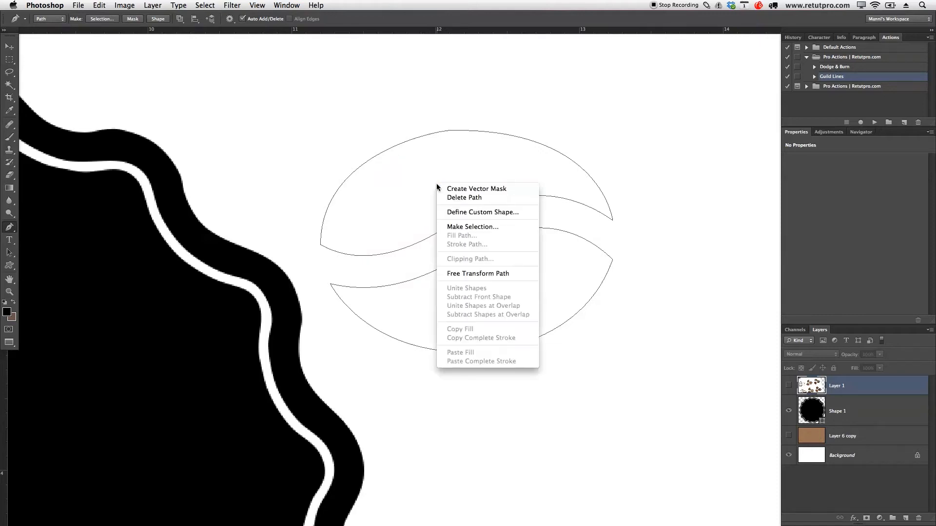
click(468, 214)
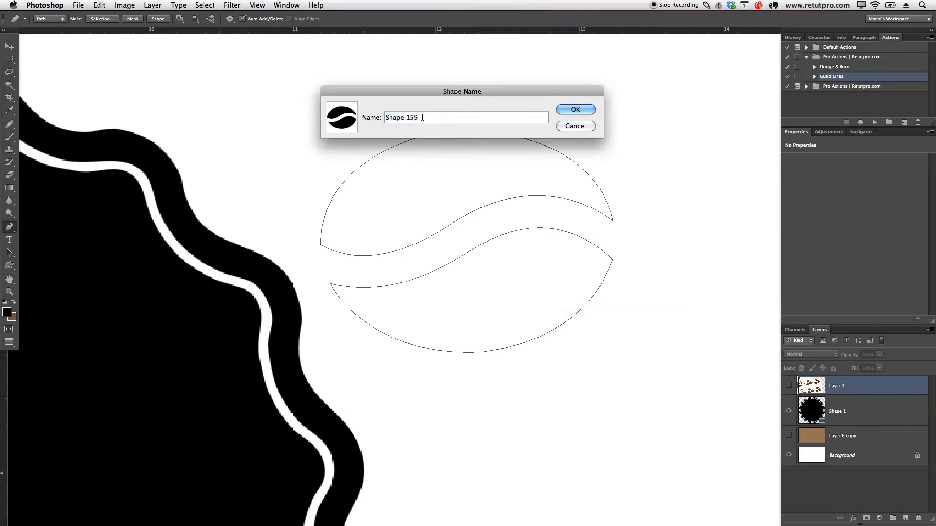
key(BackSpace)
text(Bean II)
click(576, 110)
key(Return)
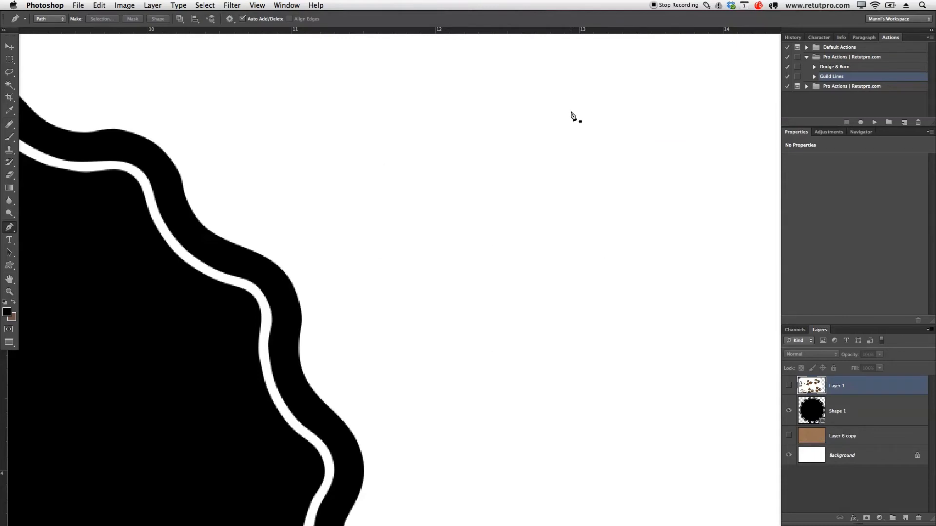
Show the cardboard texture layer again and rename it Background
key(z)
drag(538, 145, 484, 163)
key(space)
drag(485, 163, 555, 170)
drag(503, 288, 486, 305)
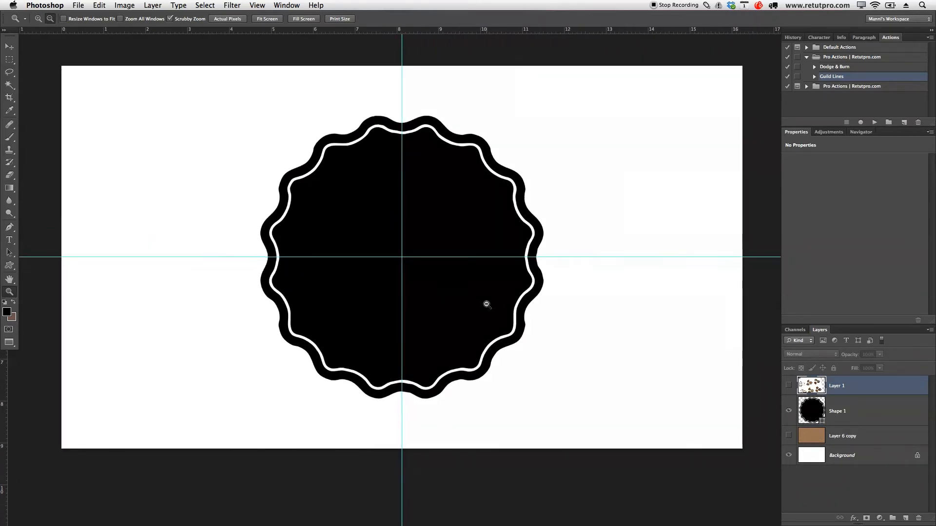
click(789, 436)
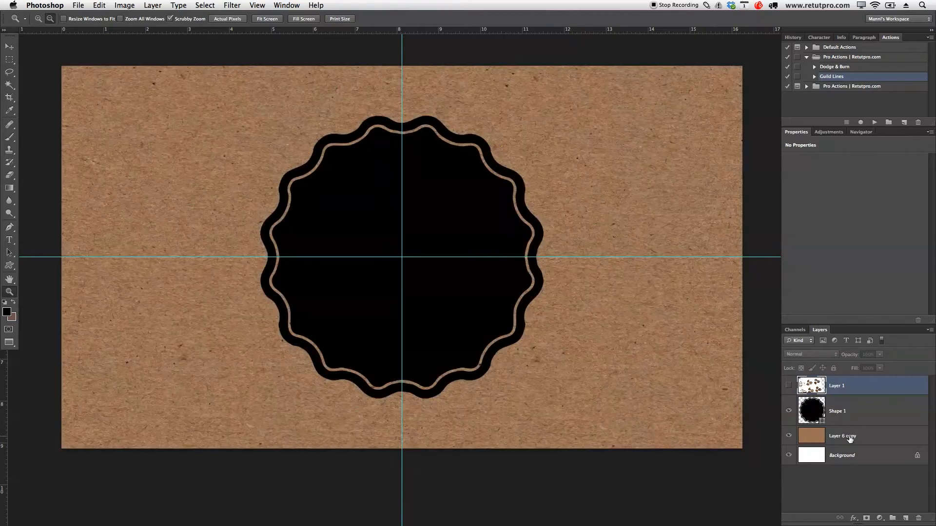
click(850, 438)
double_click(850, 438)
key(BackSpace)
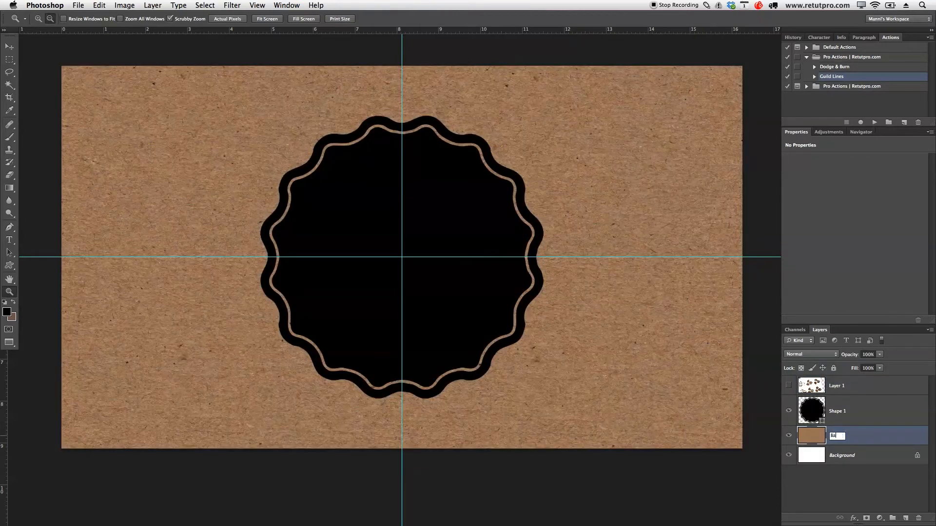
key(Return)
Add a new layer named Bean above the scalloped shape and rename the scalloped shape's layer Badge
click(872, 420)
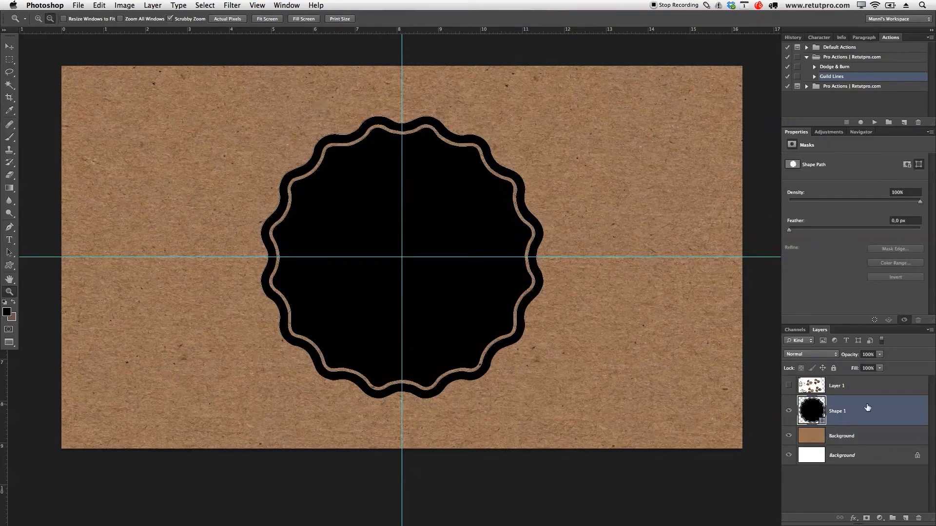
click(906, 518)
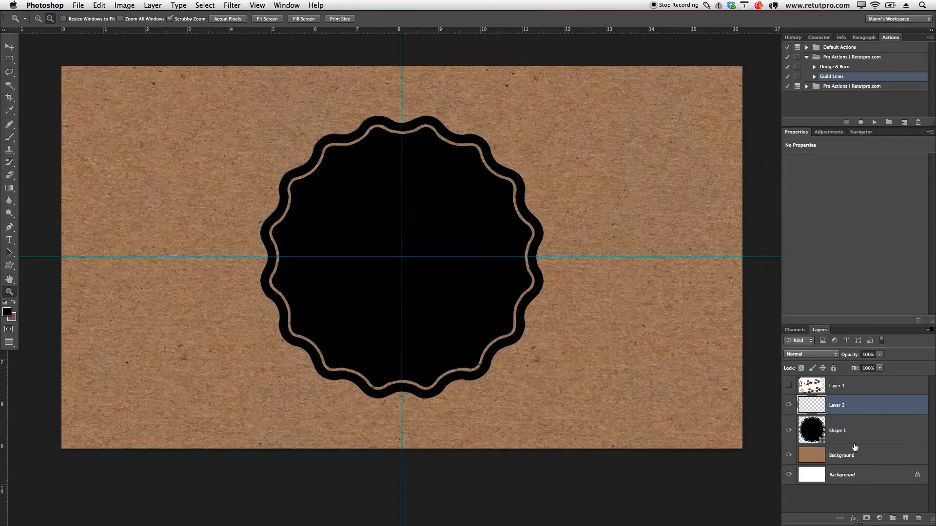
double_click(834, 405)
text(Bean)
key(Return)
double_click(837, 430)
text(B)
key(Return)
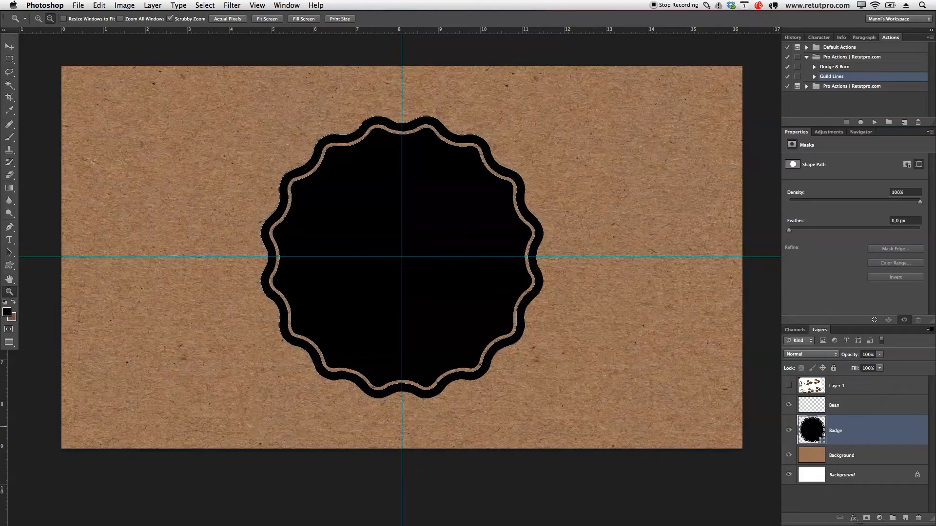
With the Bean layer active, choose the newly defined coffee bean as the custom shape
click(857, 402)
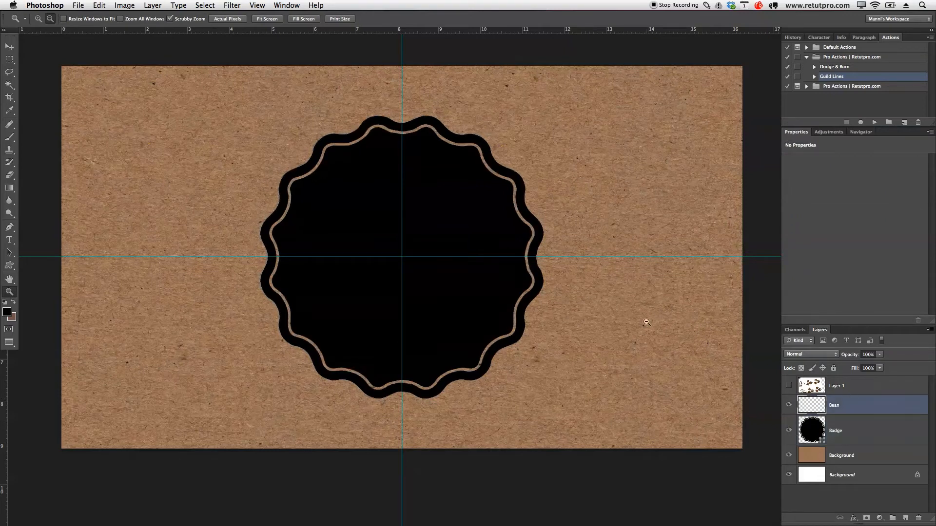
key(u)
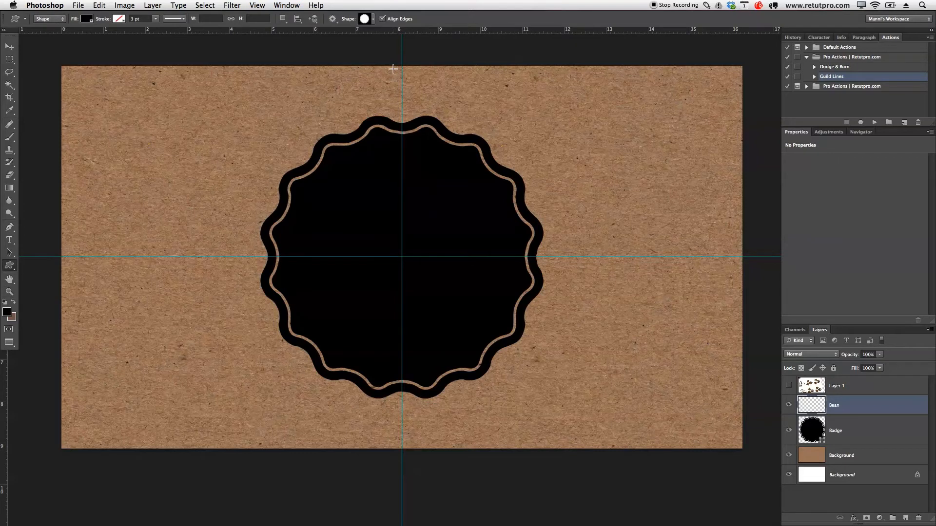
click(373, 19)
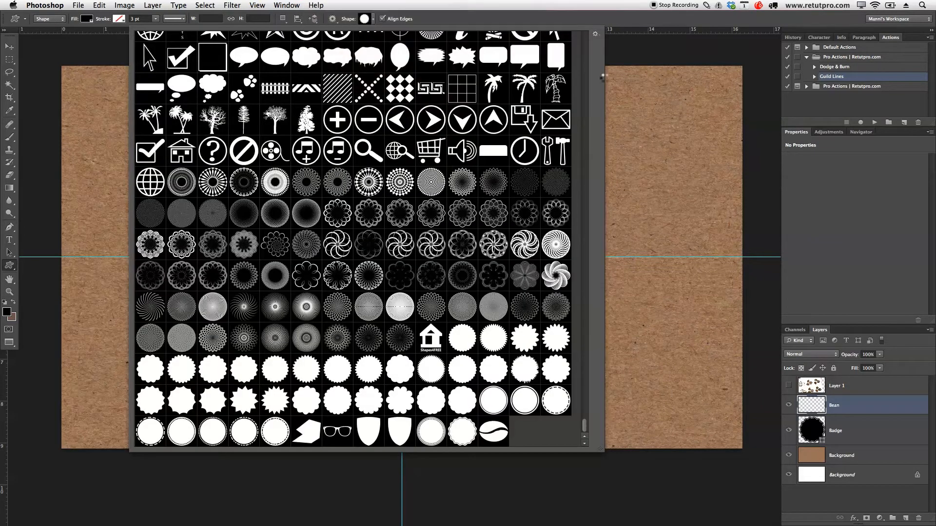
click(528, 436)
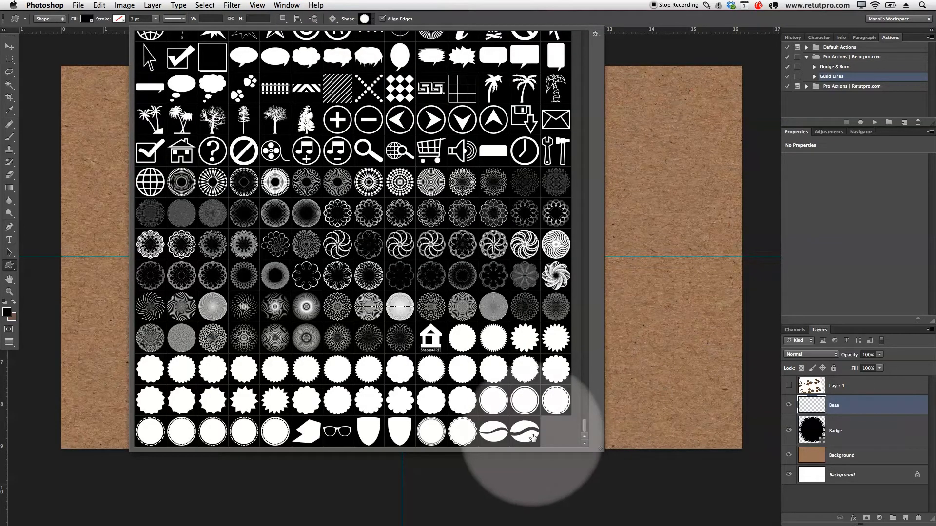
click(522, 436)
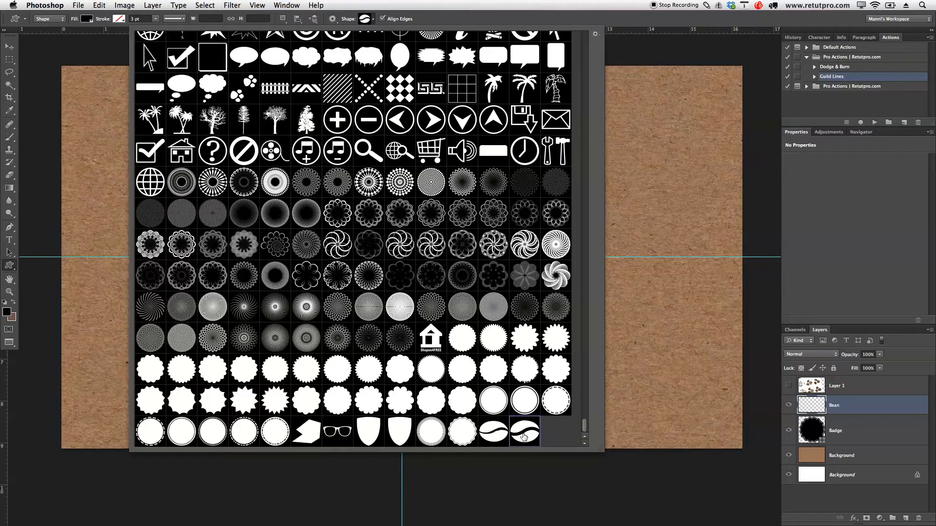
click(617, 62)
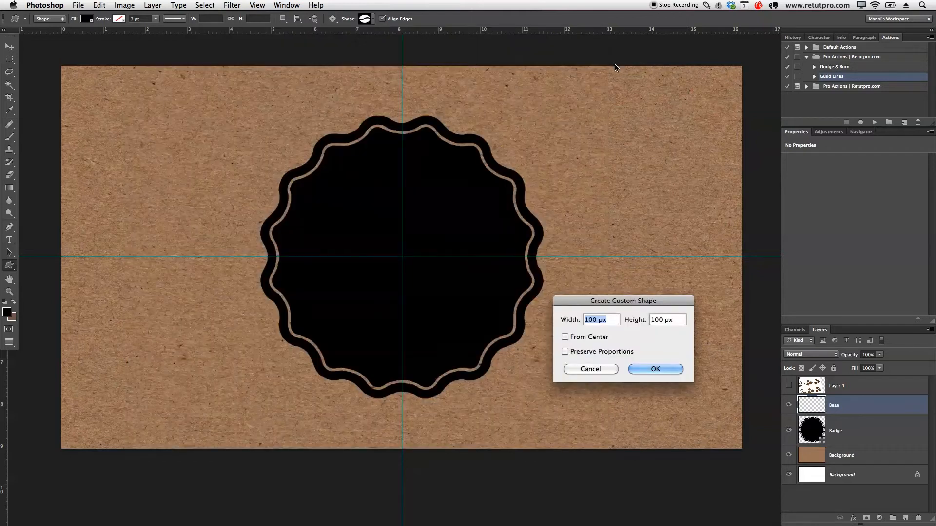
key(Escape)
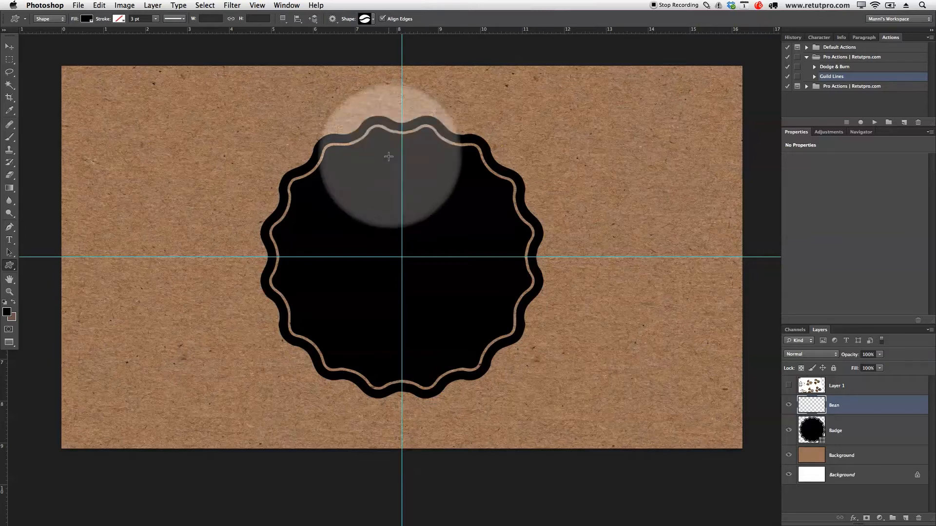
Set the custom shape's fill colour to white
click(88, 19)
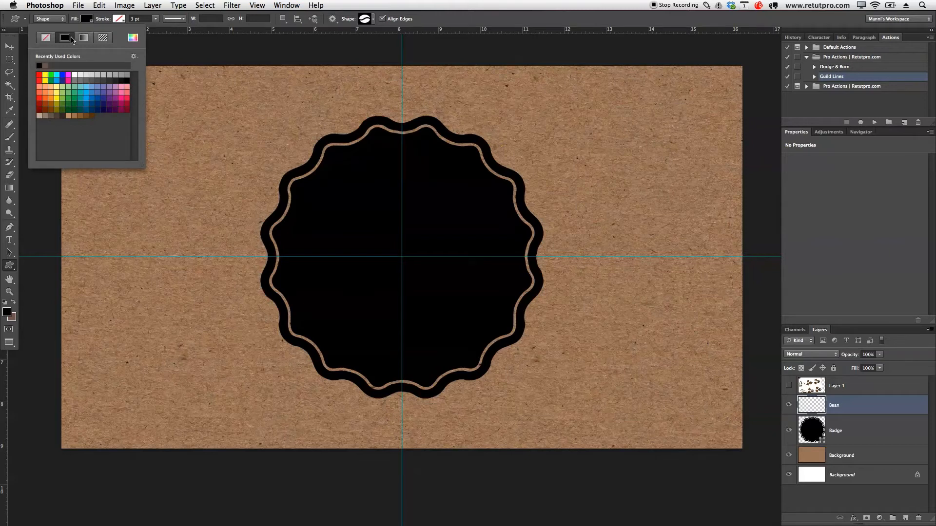
click(61, 39)
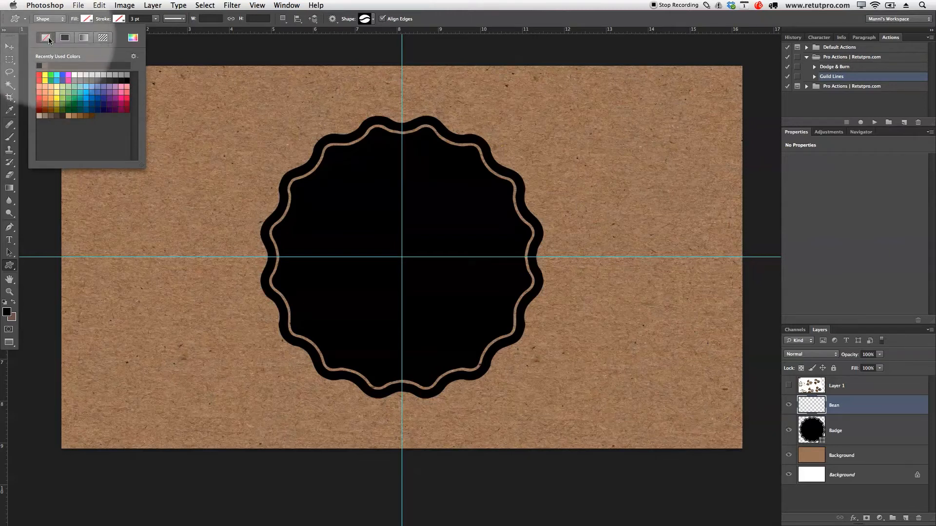
click(77, 73)
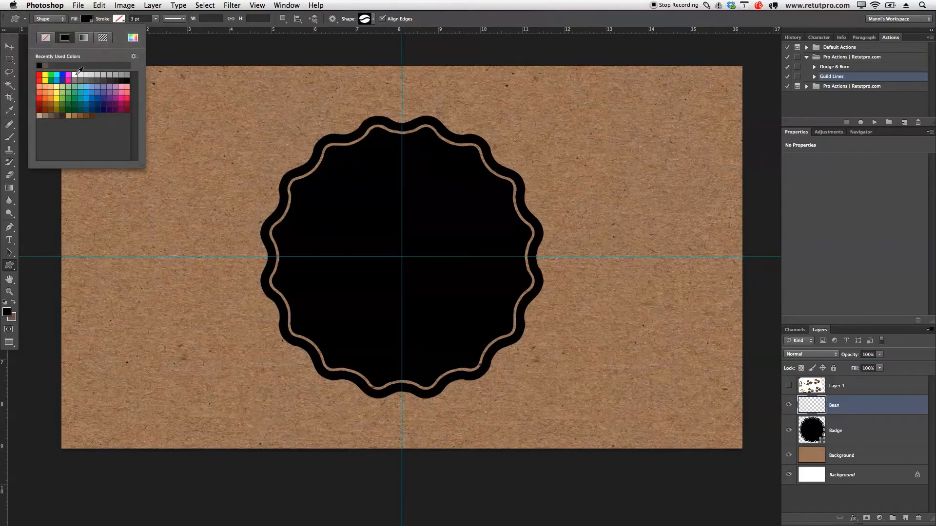
click(74, 74)
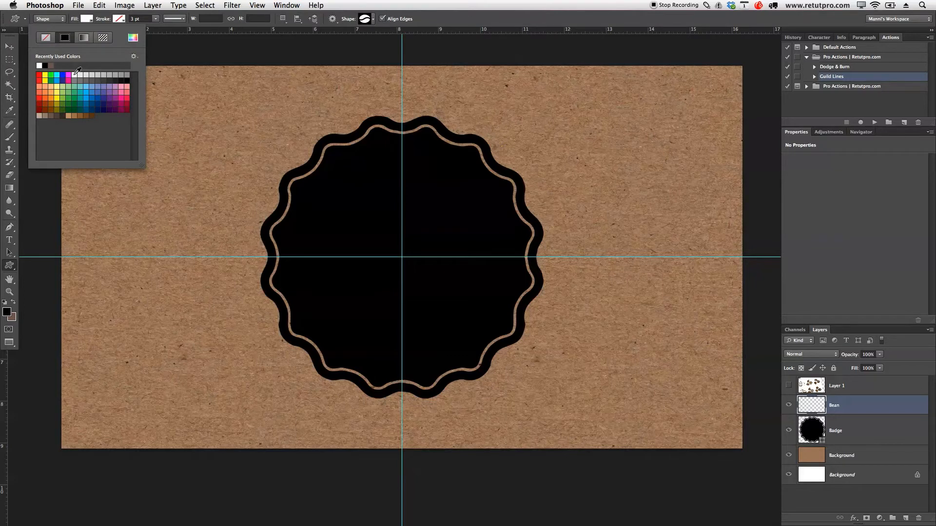
click(132, 39)
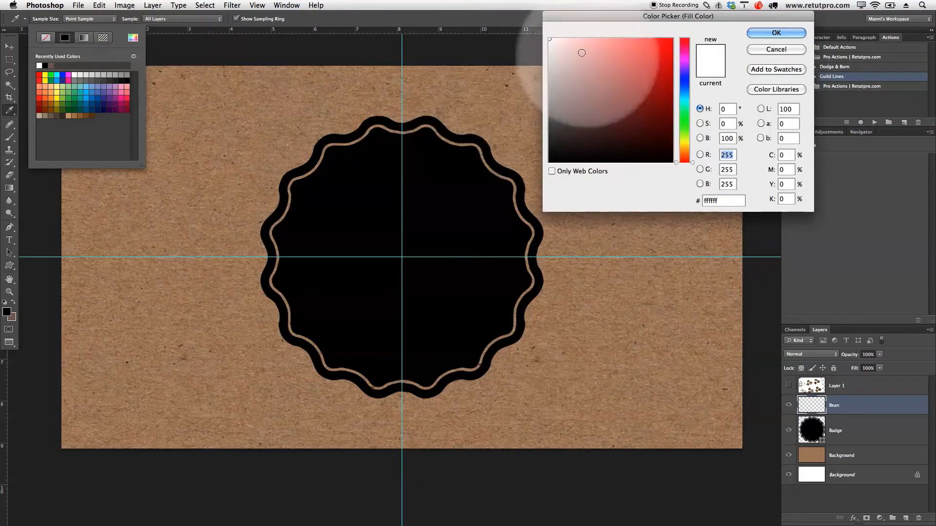
click(776, 33)
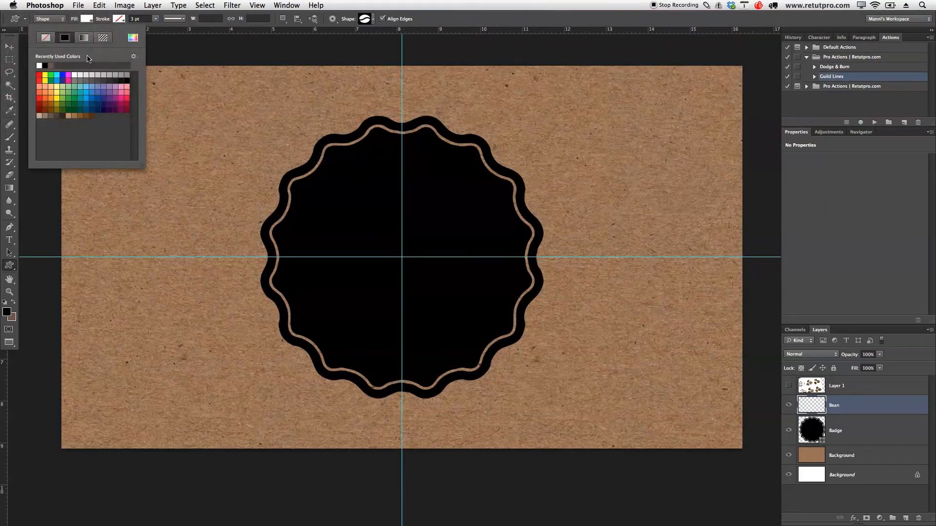
key(Escape)
click(87, 19)
click(76, 76)
click(82, 22)
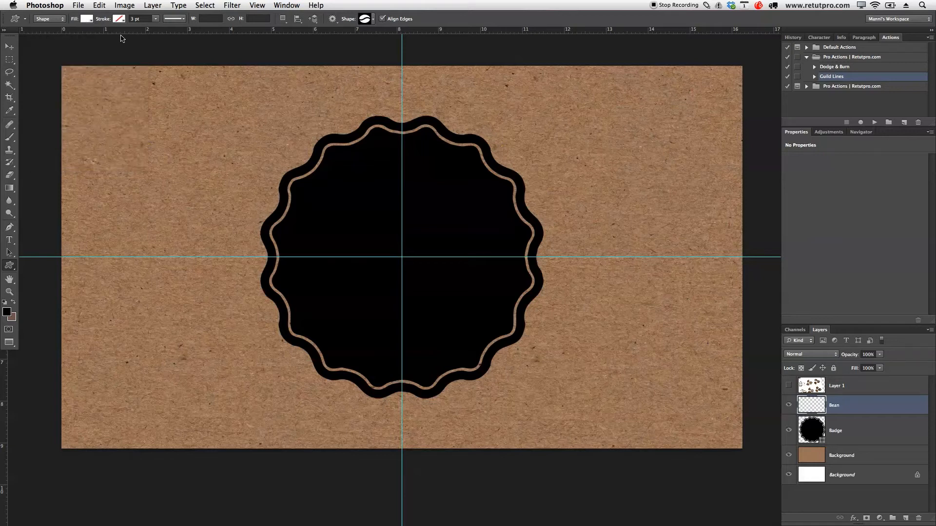
Draw a white bean about 108 by 60 px in the upper part of the badge and centre it on the vertical guide
drag(383, 157, 420, 175)
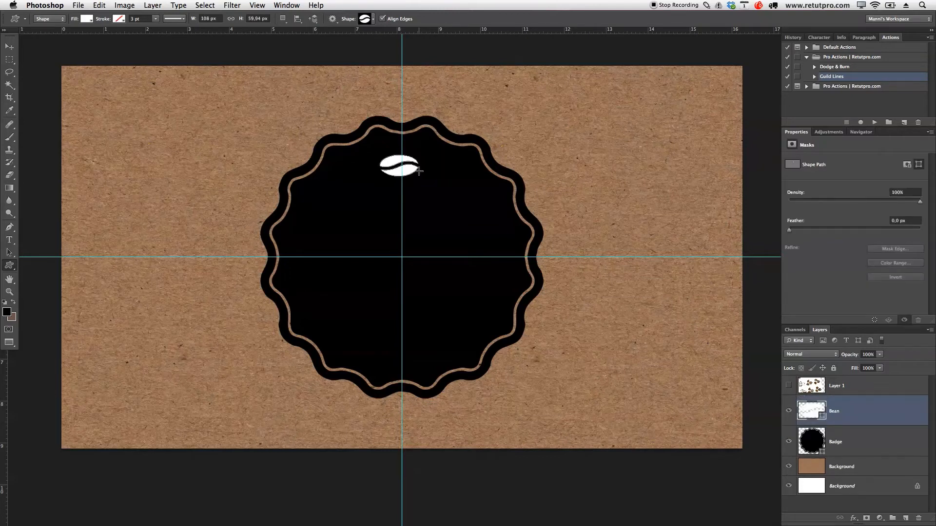
key(v)
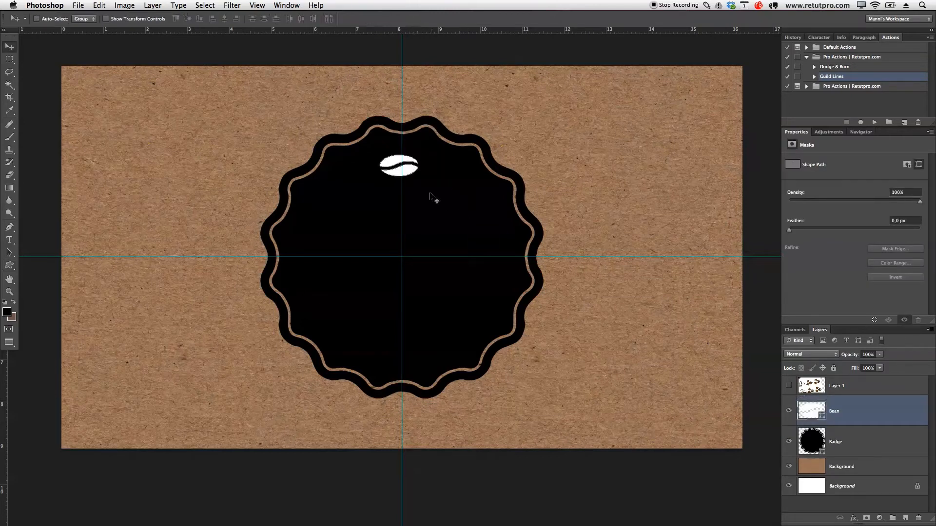
drag(407, 166, 411, 172)
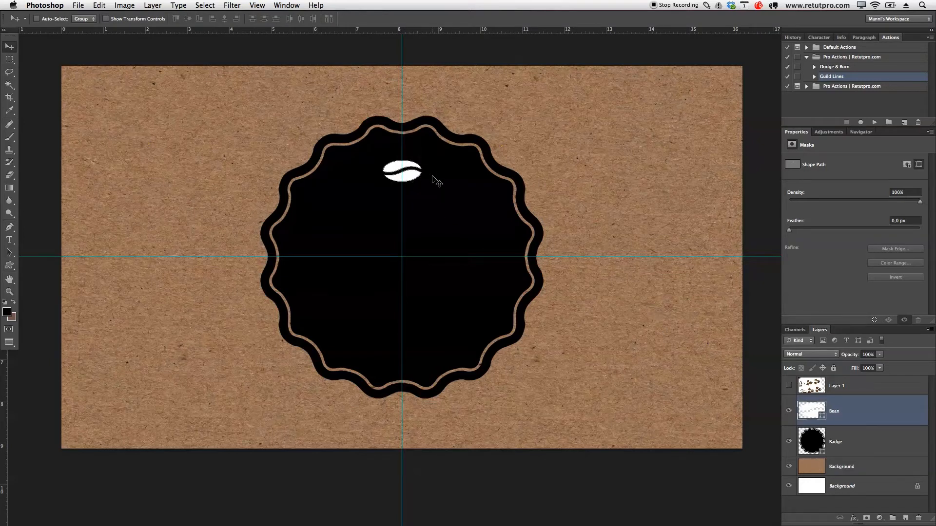
key(Return)
Delete the hidden coffee-bean reference layer and enlarge the layer list area
click(844, 390)
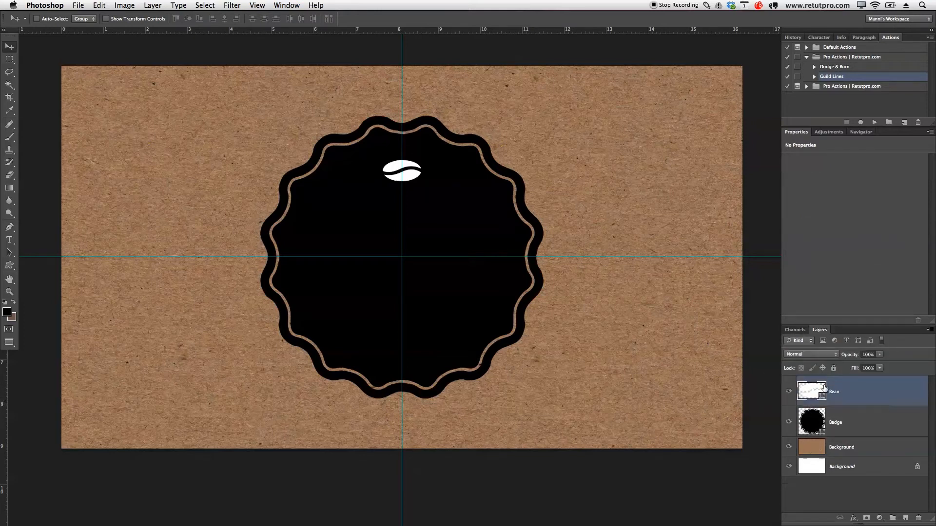
key(Delete)
drag(847, 325, 830, 253)
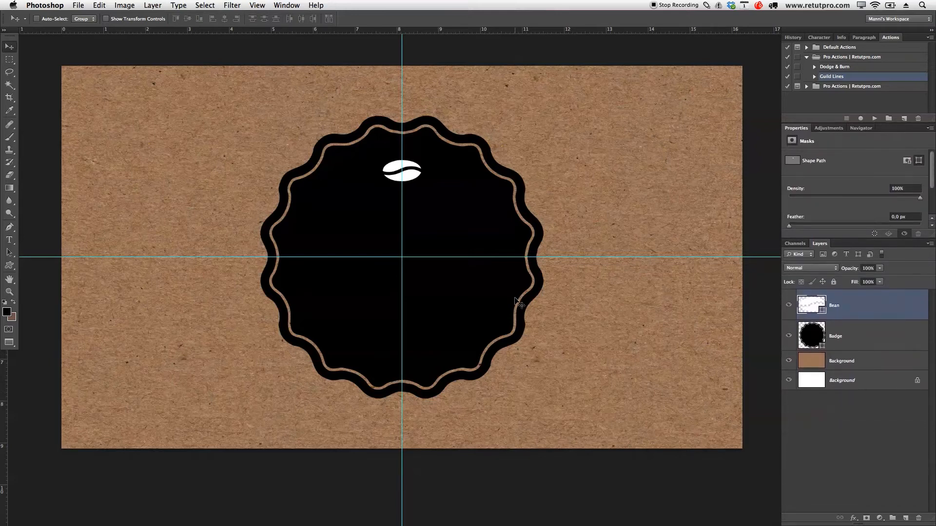
Add a paragraph text box across the middle of the badge with the text ROASTED
key(t)
click(328, 216)
key(Escape)
drag(309, 215, 506, 286)
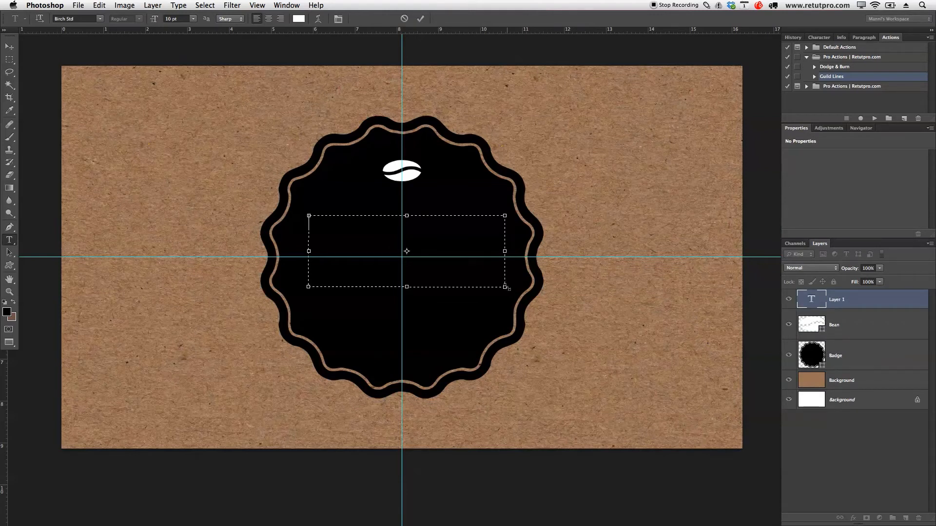
text(ASTED)
Change the font of the whole ROASTED text to Saniretro
key(super+a)
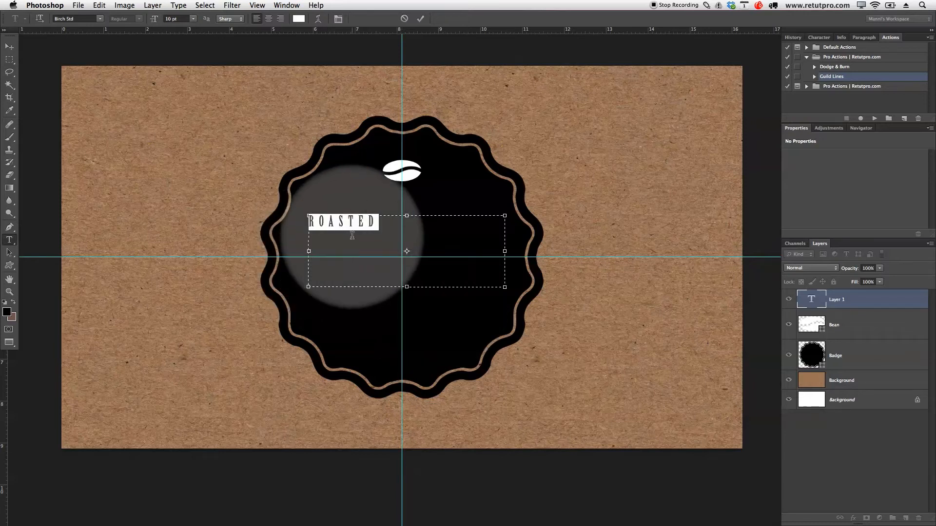
click(99, 18)
scroll(101, 101, down, 20)
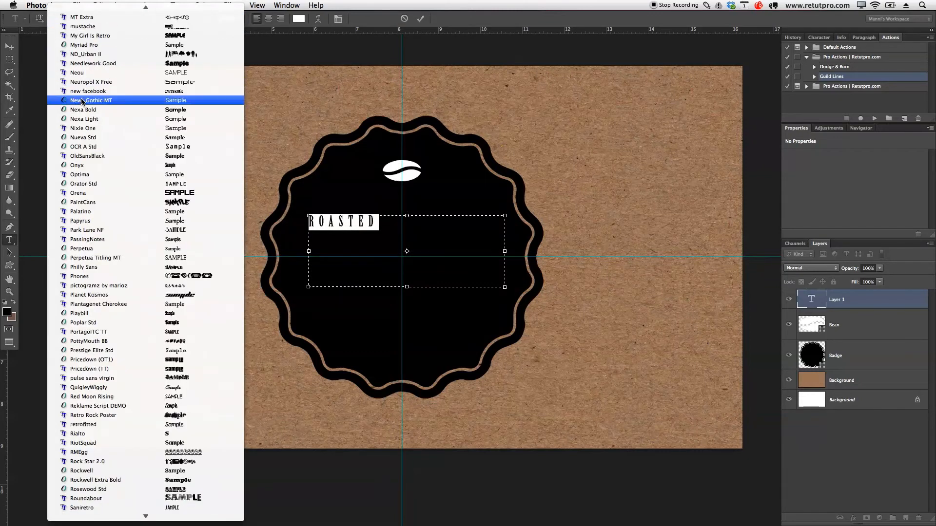
mouse_move(138, 520)
scroll(128, 315, down, 8)
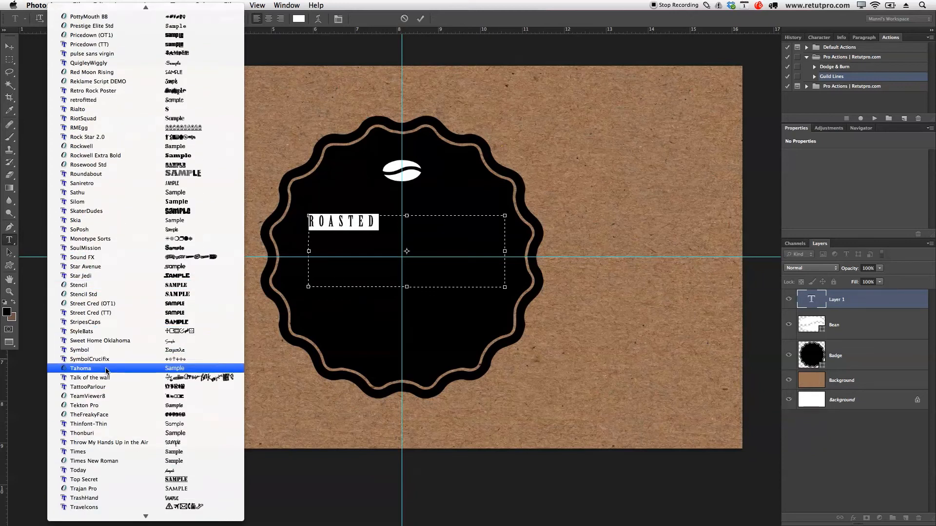
click(85, 185)
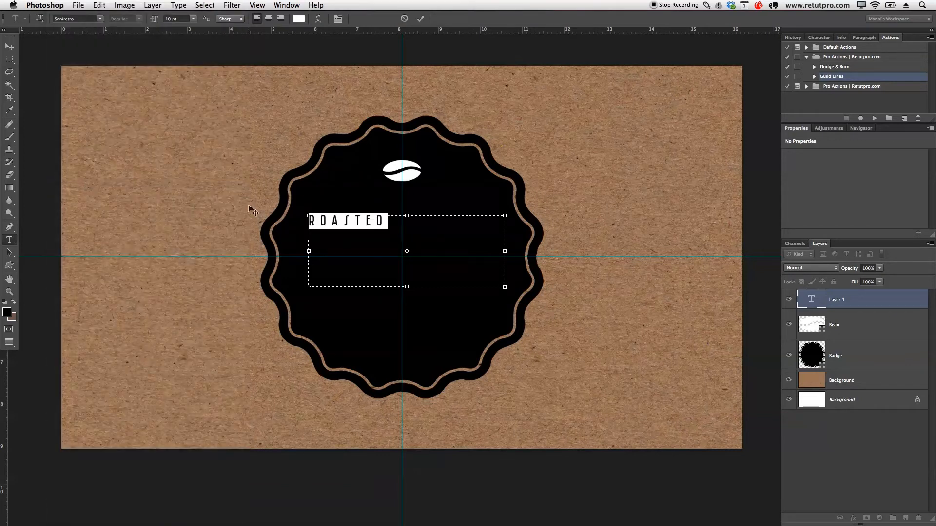
Set the whole ROASTED text to 23 pt with a tracking of 0
click(357, 228)
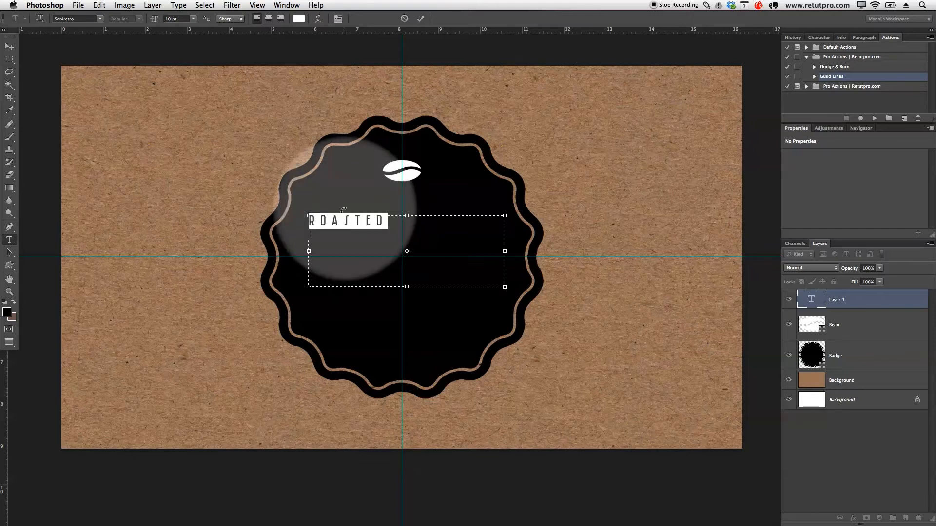
drag(393, 223, 303, 224)
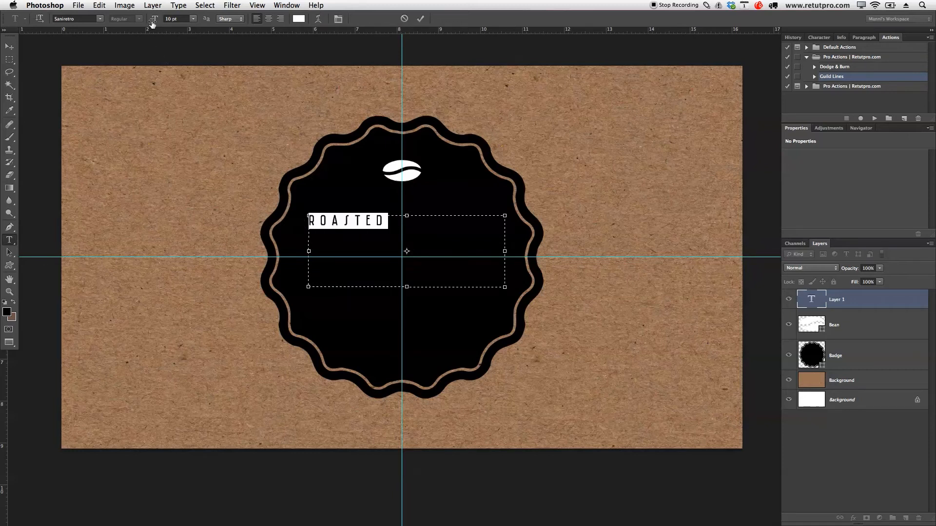
drag(153, 20, 160, 21)
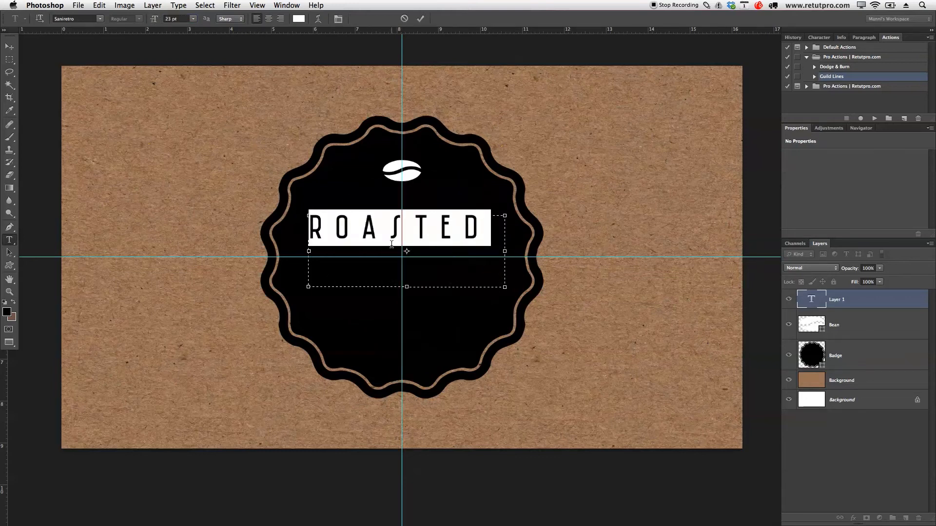
click(819, 38)
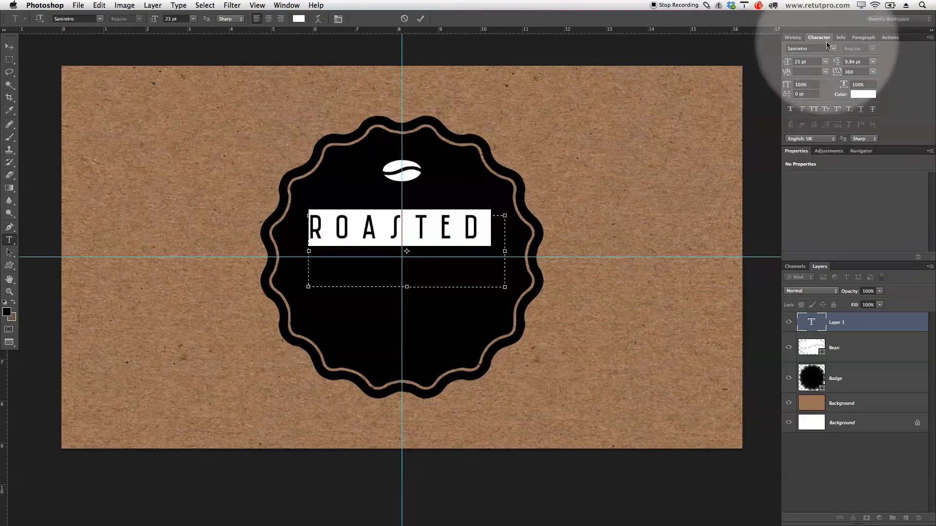
click(281, 4)
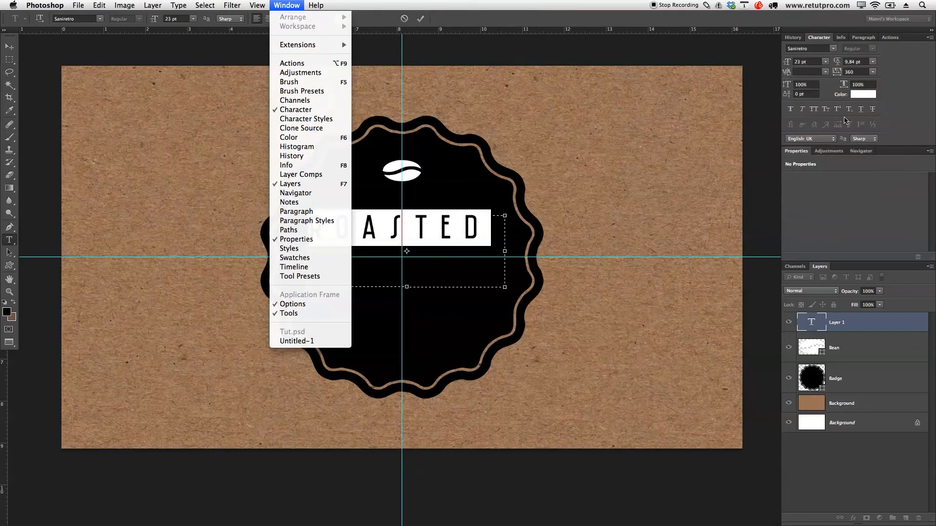
click(915, 76)
drag(840, 75, 827, 78)
text(0)
key(Return)
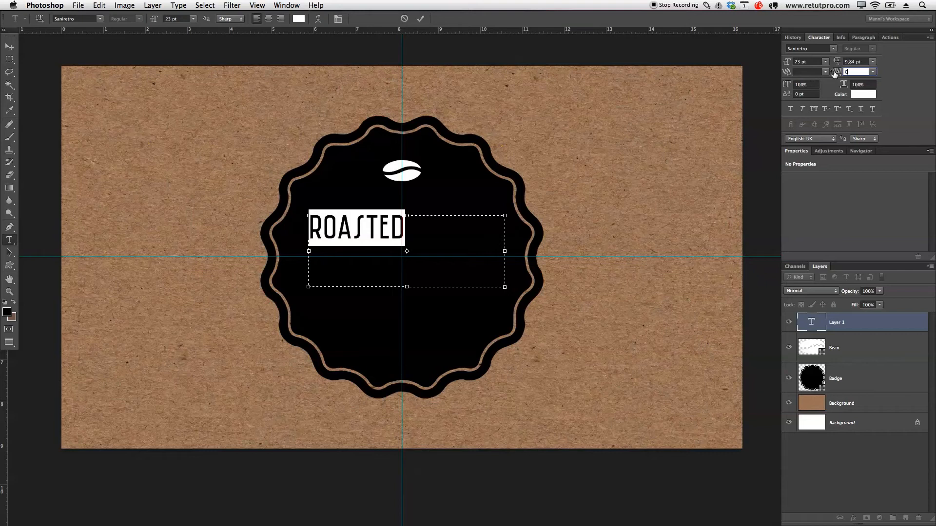
Enlarge the ROASTED text to 56 pt and tighten its tracking to -90
drag(835, 73, 833, 73)
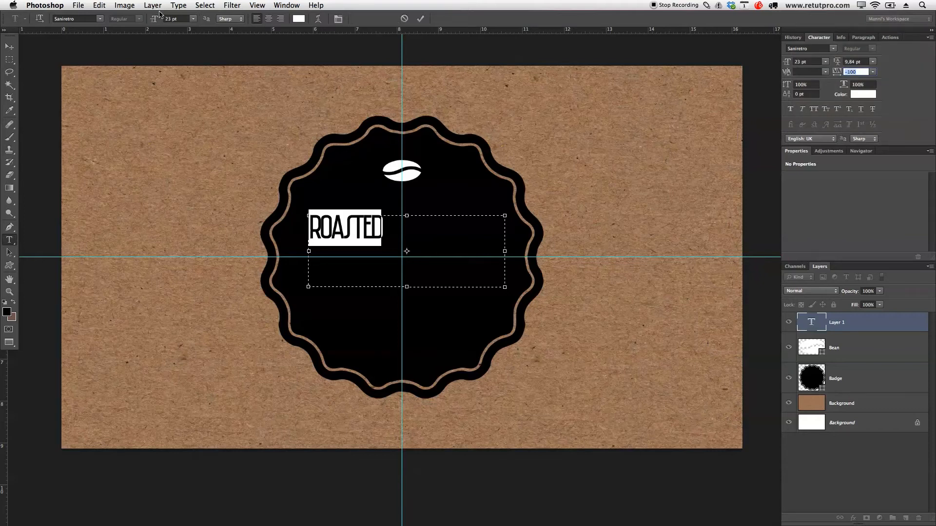
drag(154, 19, 173, 18)
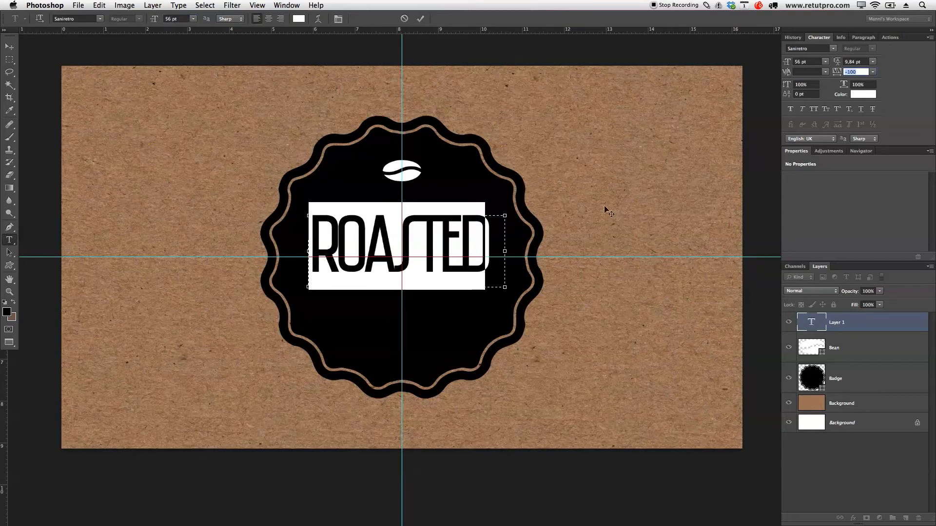
drag(840, 72, 839, 72)
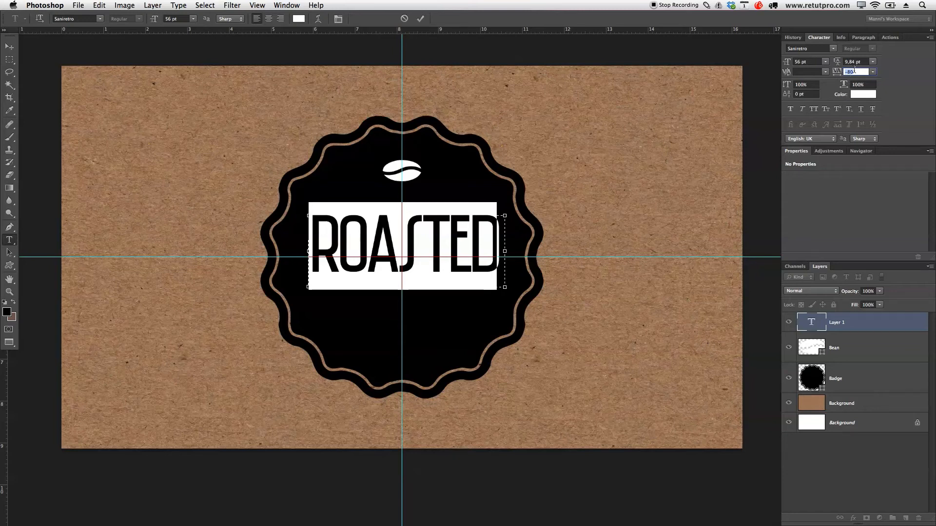
text(0)
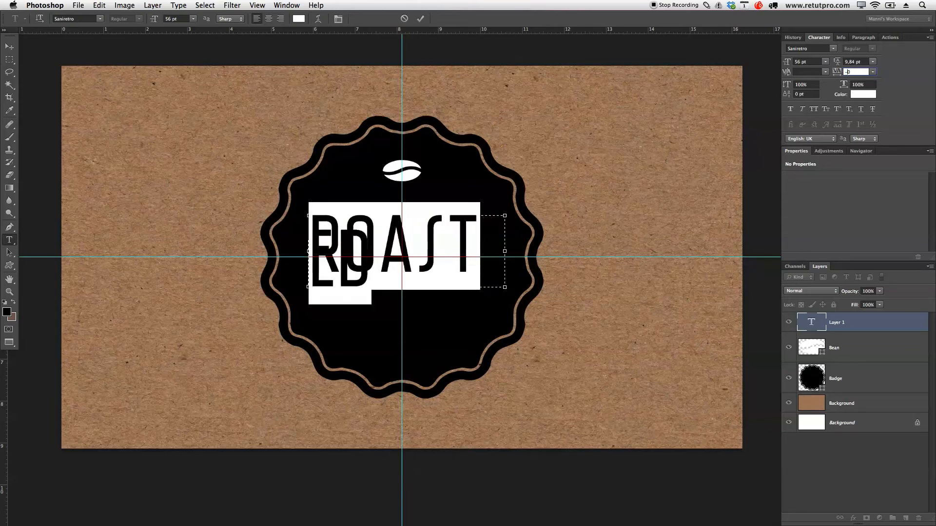
text(9)
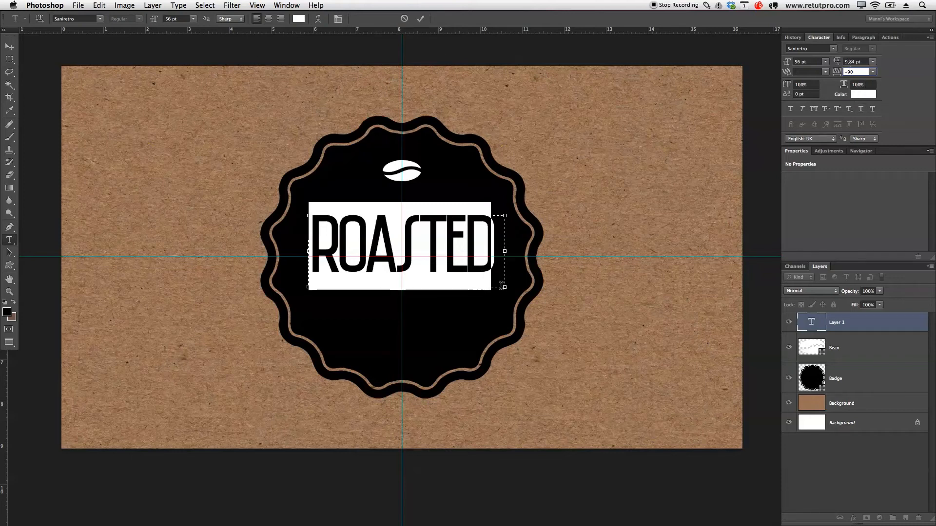
click(538, 290)
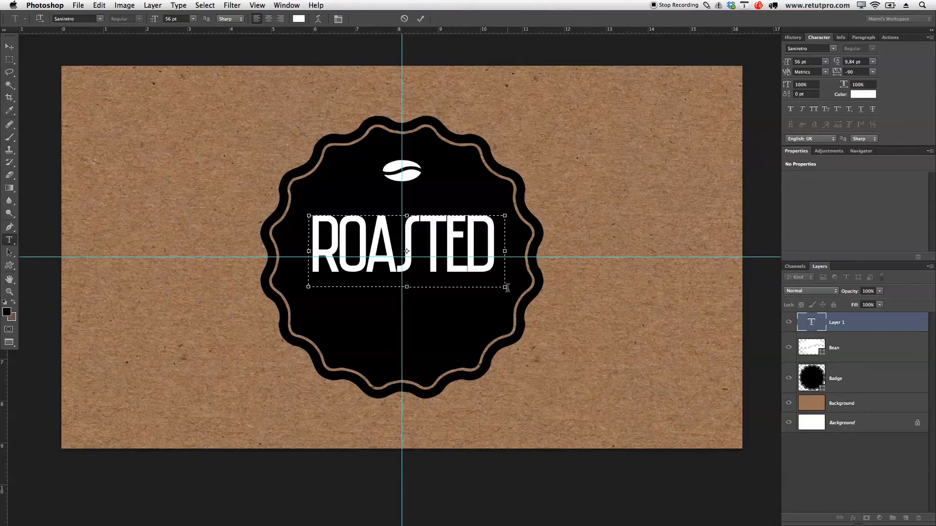
Widen the ROASTED text box, set its font size to 58 pt and shift the text slightly down in the badge
key(ctrl+a)
drag(505, 288, 543, 295)
click(166, 20)
key(Up)
key(Up)
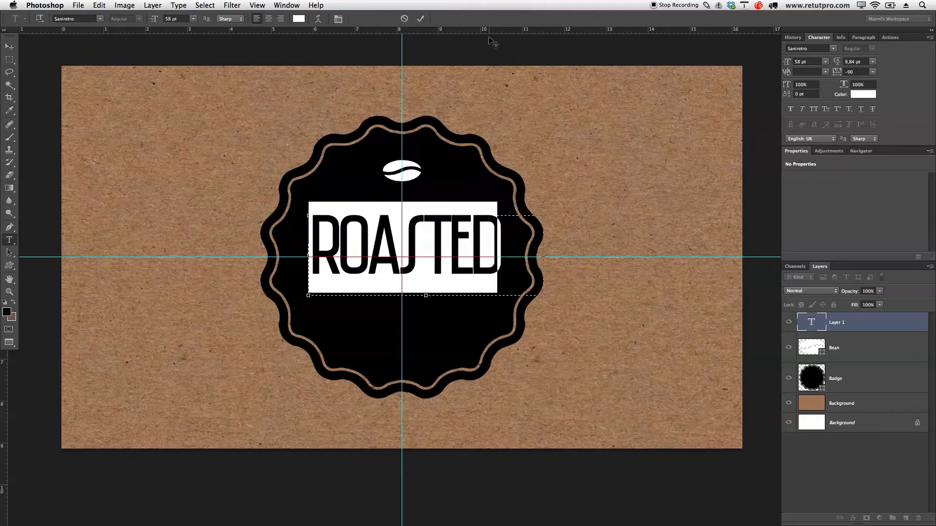
click(421, 19)
key(v)
drag(443, 244, 456, 251)
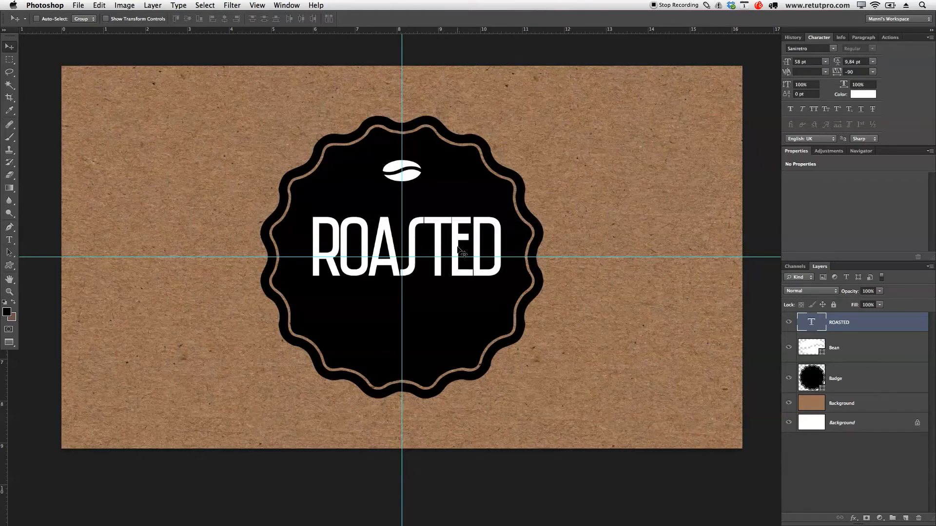
Add a paragraph text box below ROASTED with the text COFFEE ROASTERY at 17 pt
key(t)
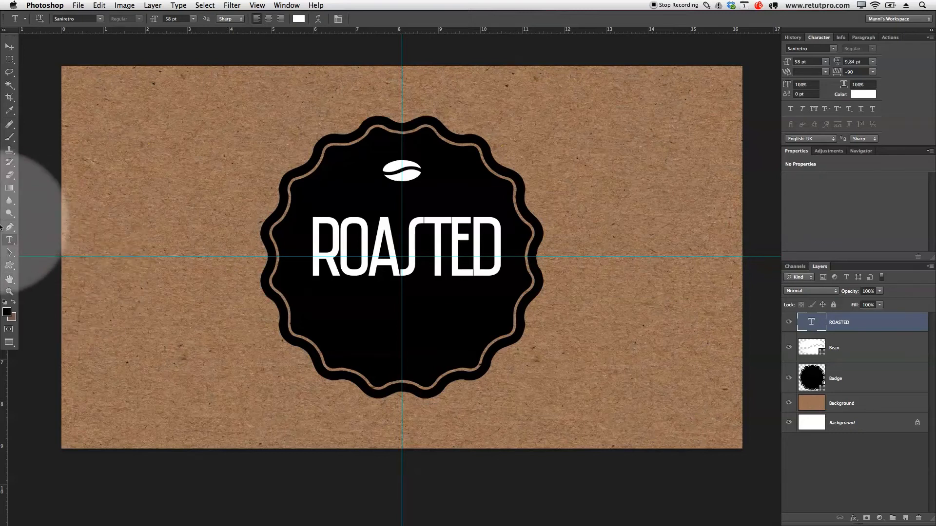
drag(299, 288, 497, 320)
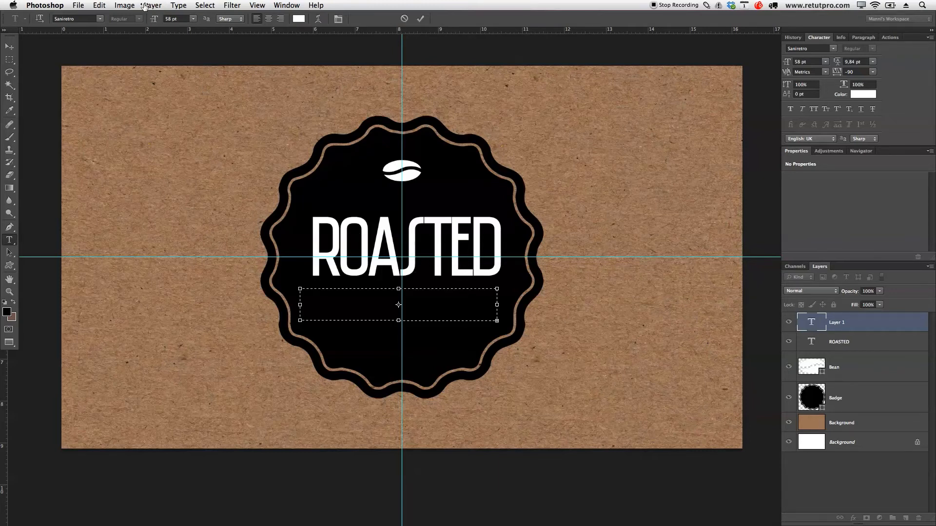
drag(154, 19, 136, 28)
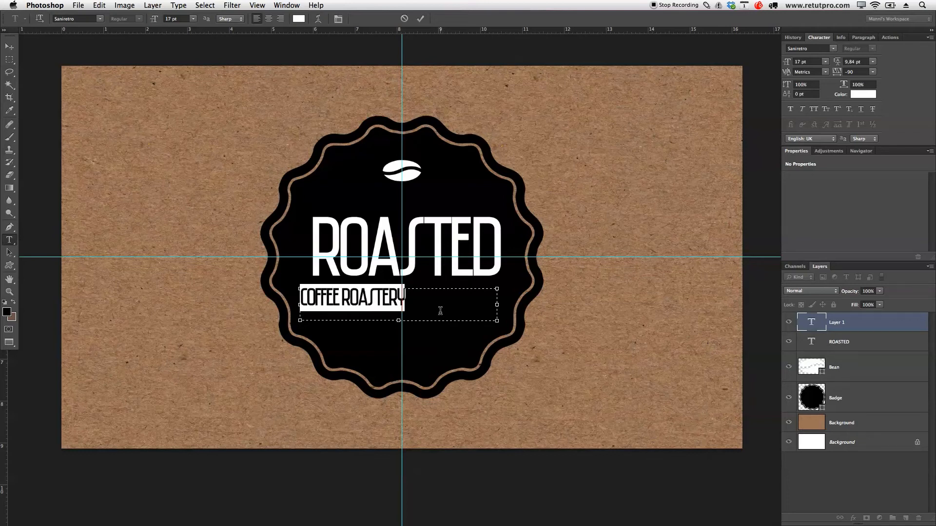
Set the COFFEE ROASTERY text in Helvetica Neue Light at 13 pt
click(101, 19)
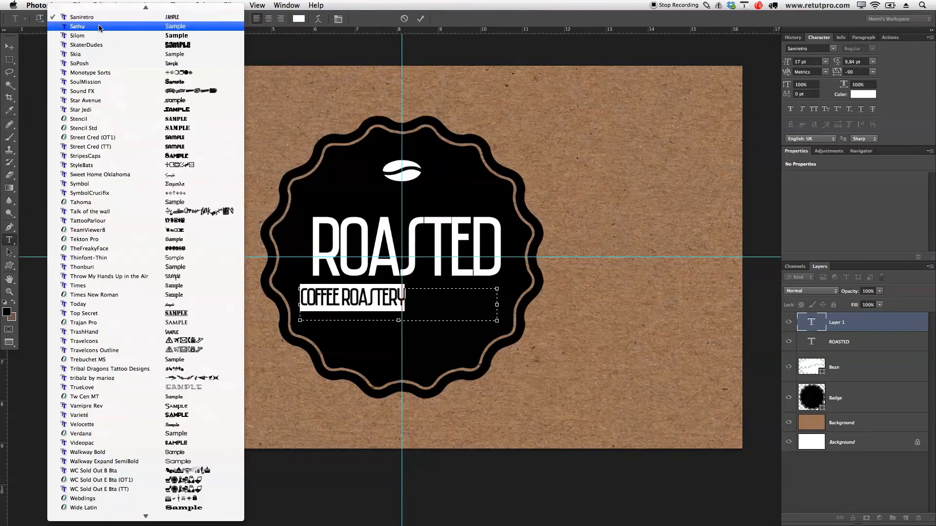
scroll(99, 28, up, 10)
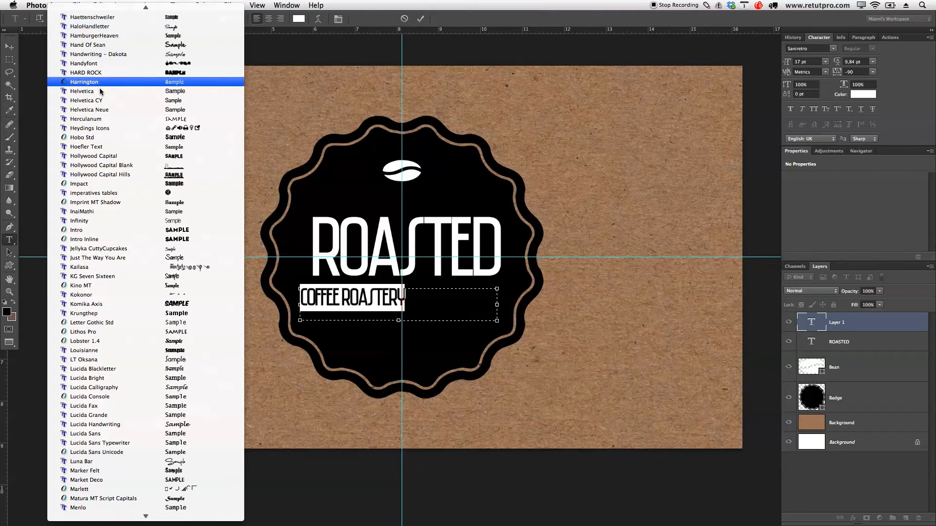
click(129, 111)
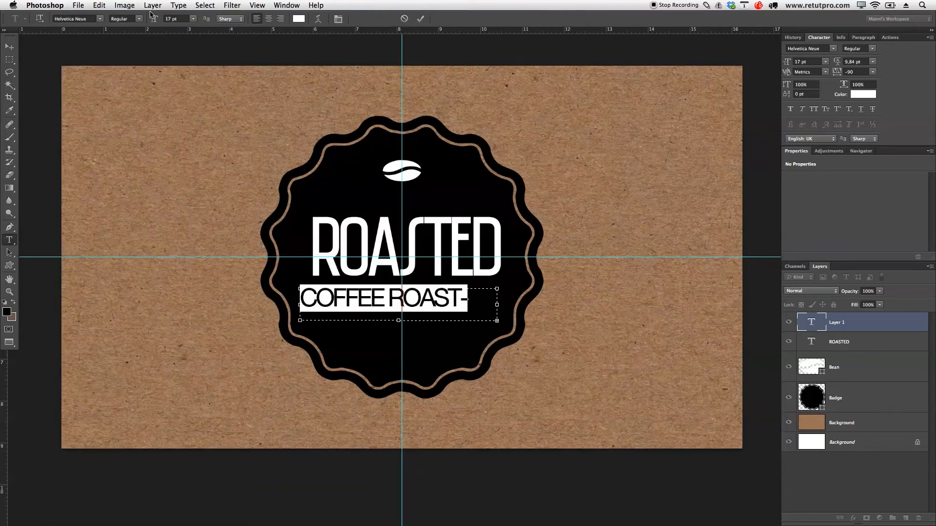
drag(153, 20, 151, 23)
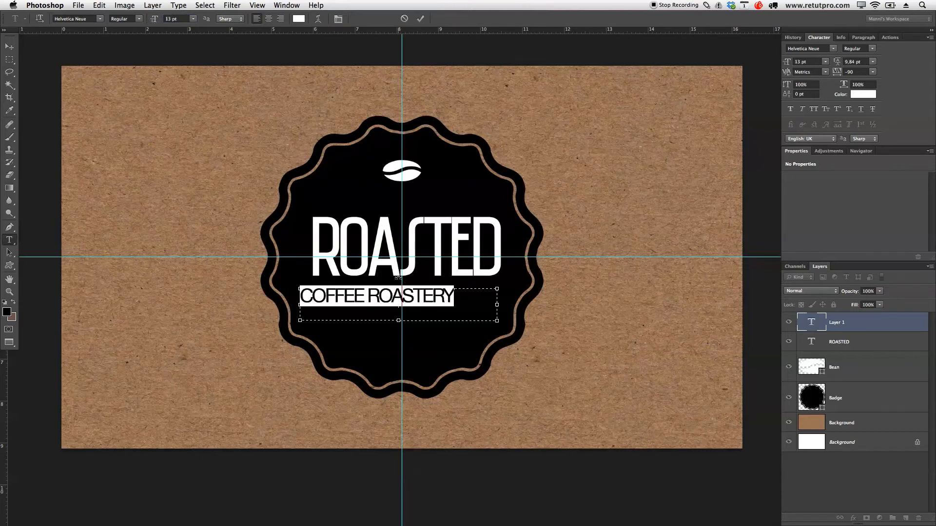
click(143, 19)
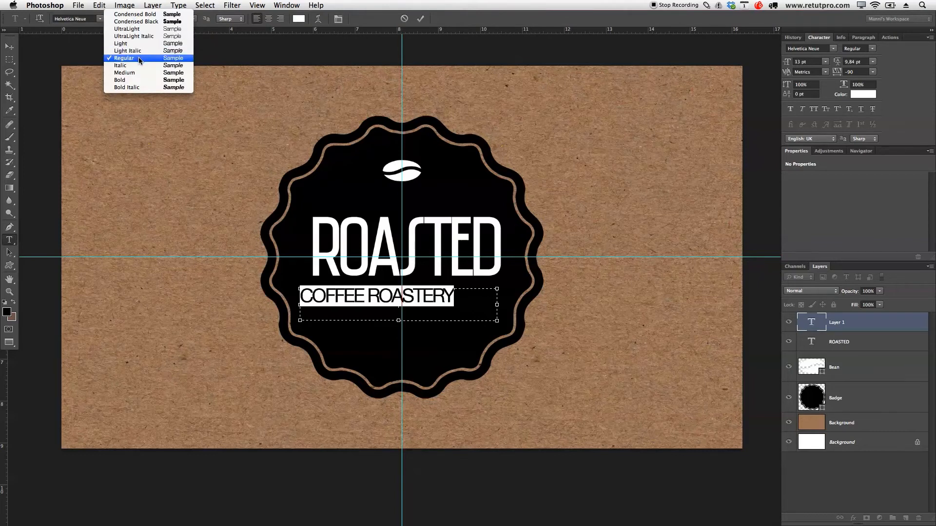
click(136, 44)
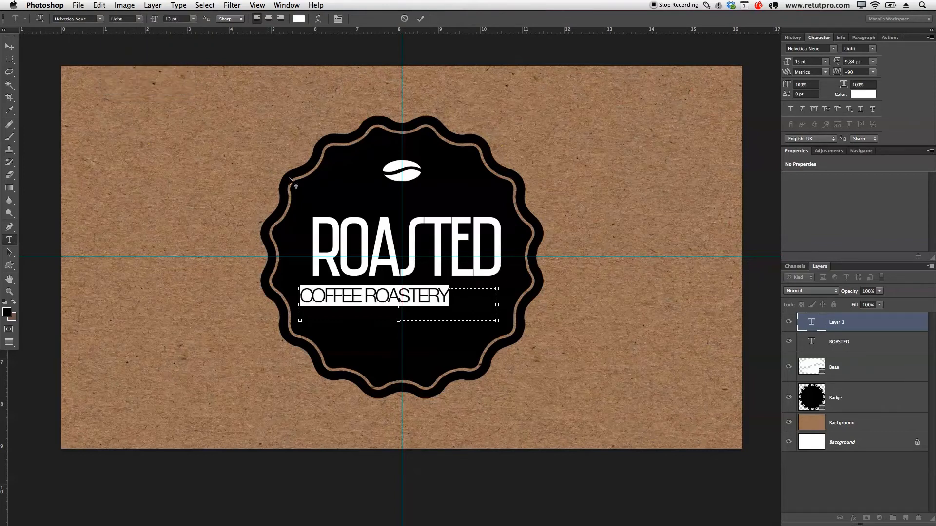
Reduce the font size of the whole COFFEE ROASTERY text to 9 pt
click(408, 295)
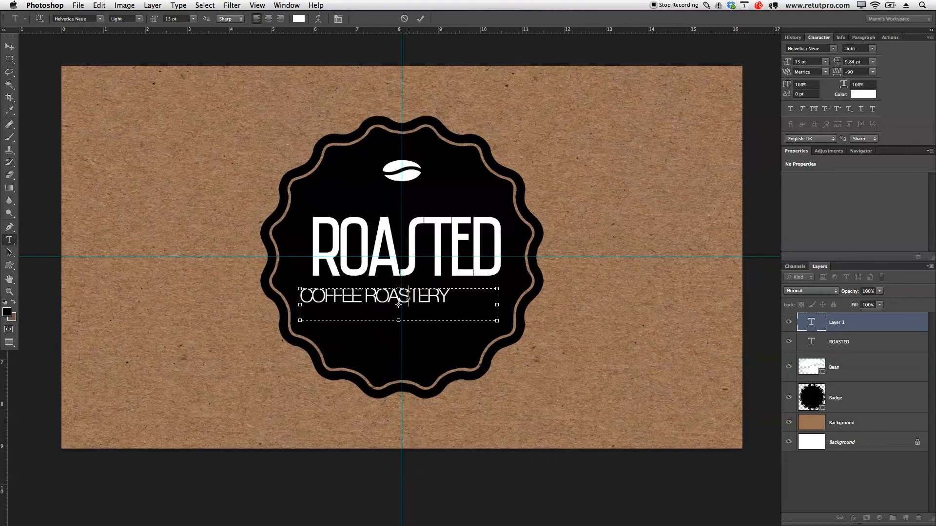
drag(461, 305, 262, 314)
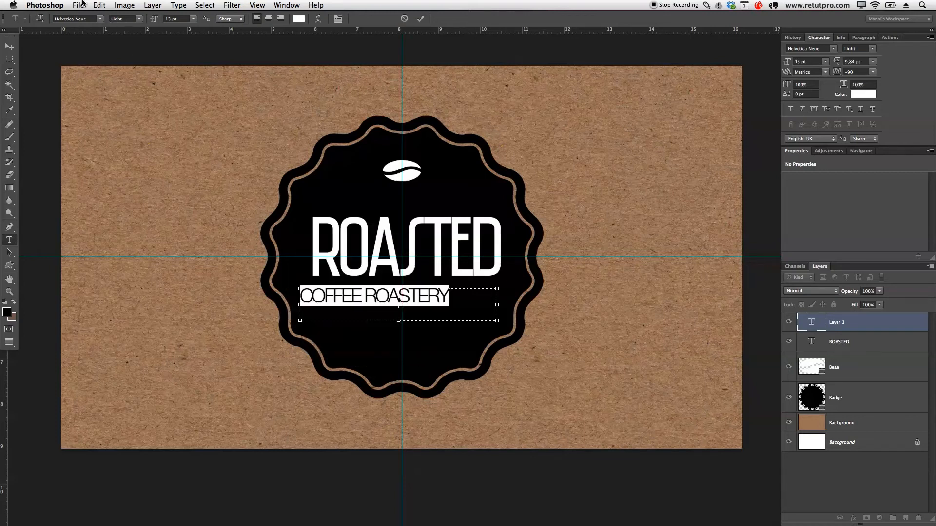
drag(155, 22, 153, 23)
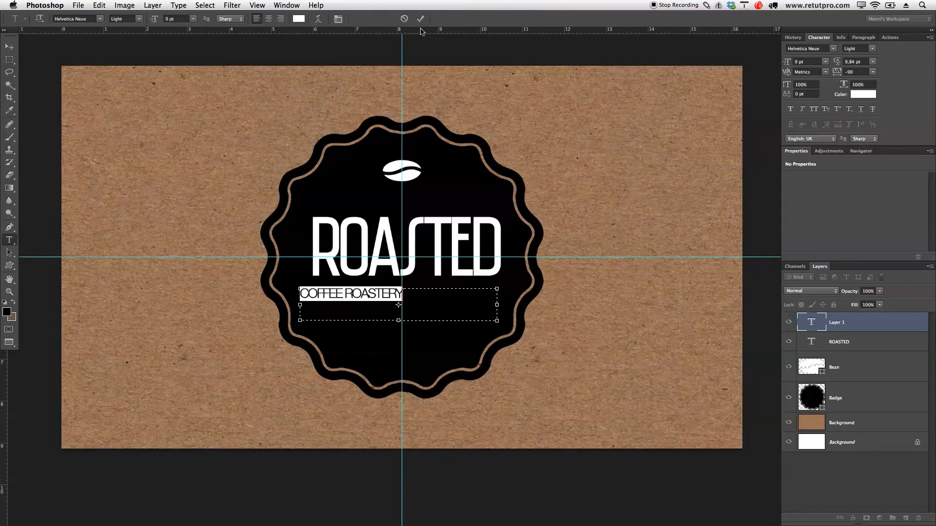
Narrow the COFFEE ROASTERY text box to the width of ROASTED and align its left edge under the letter R
drag(498, 322, 483, 321)
click(10, 46)
drag(332, 291, 350, 291)
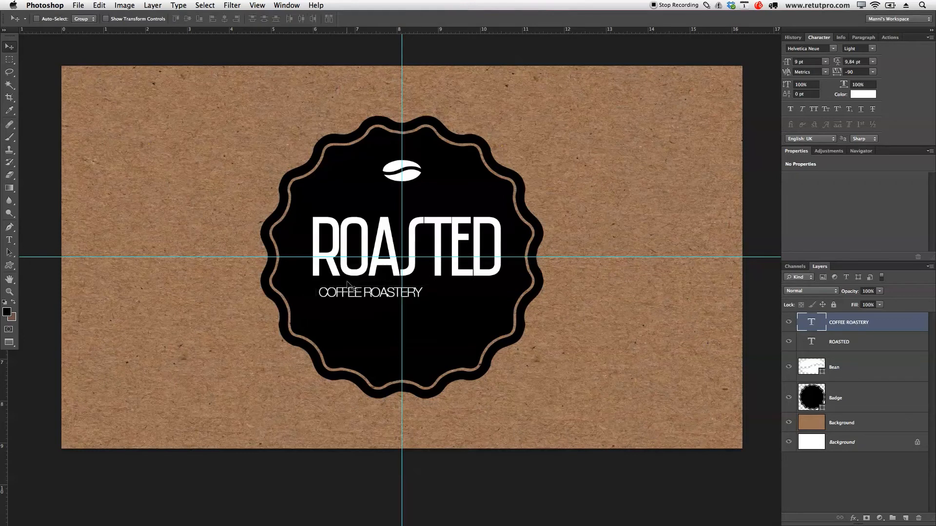
key(t)
click(355, 293)
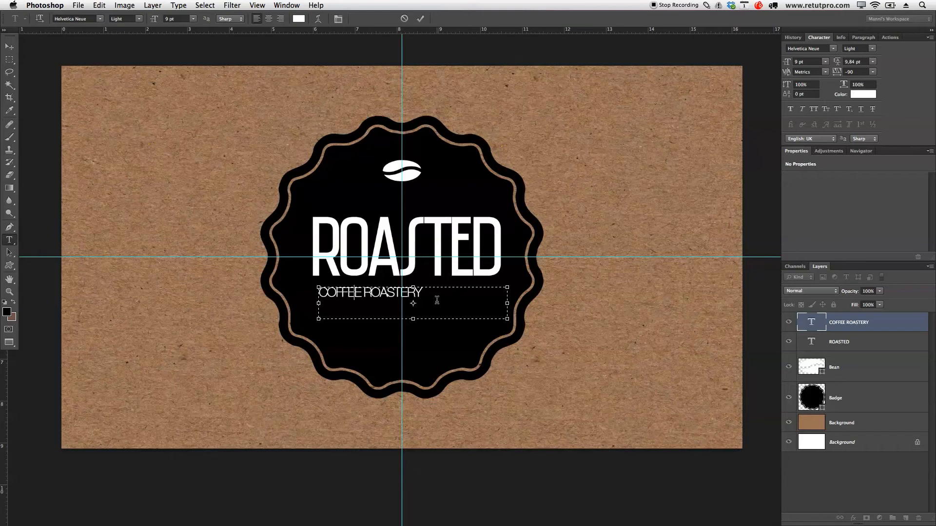
key(Escape)
key(v)
drag(396, 299, 390, 298)
key(t)
click(382, 293)
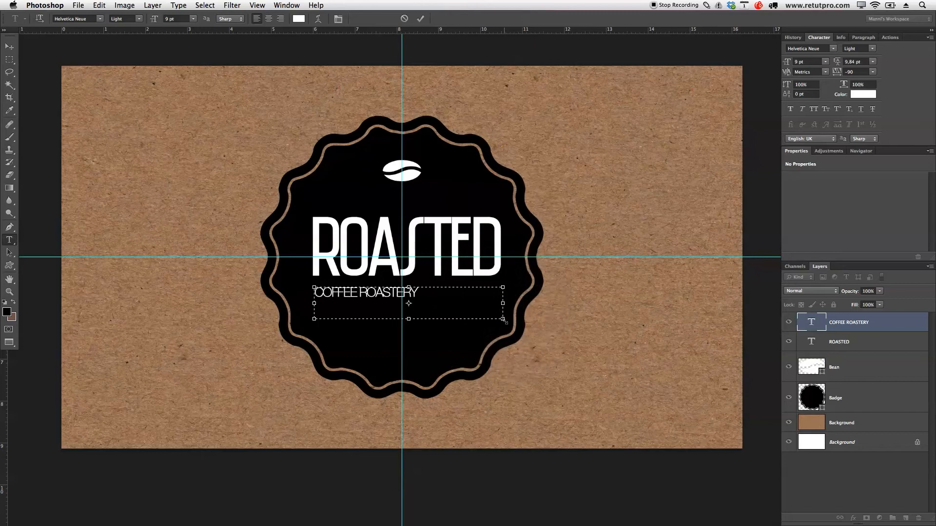
drag(508, 320, 506, 321)
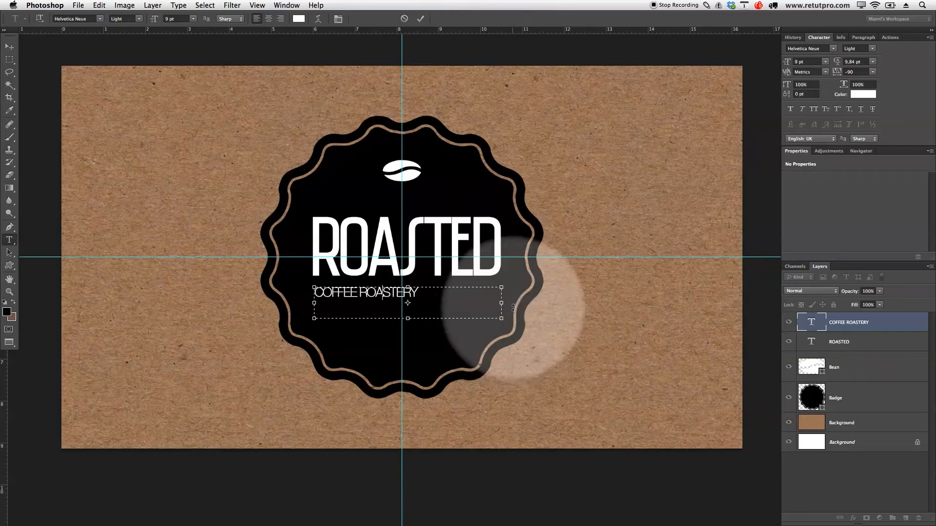
Widen the tracking of the COFFEE ROASTERY text to 330 so the line spans the width of ROASTED
drag(418, 292, 312, 291)
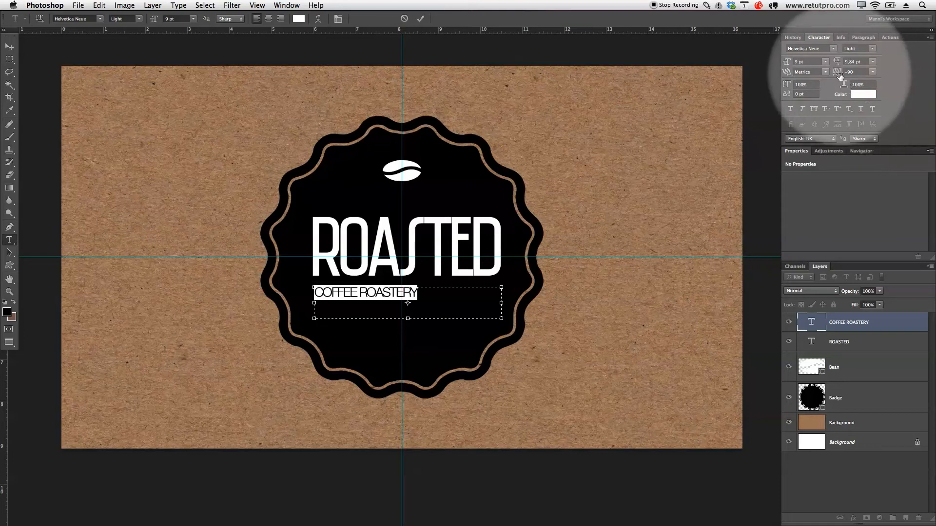
drag(840, 75, 849, 72)
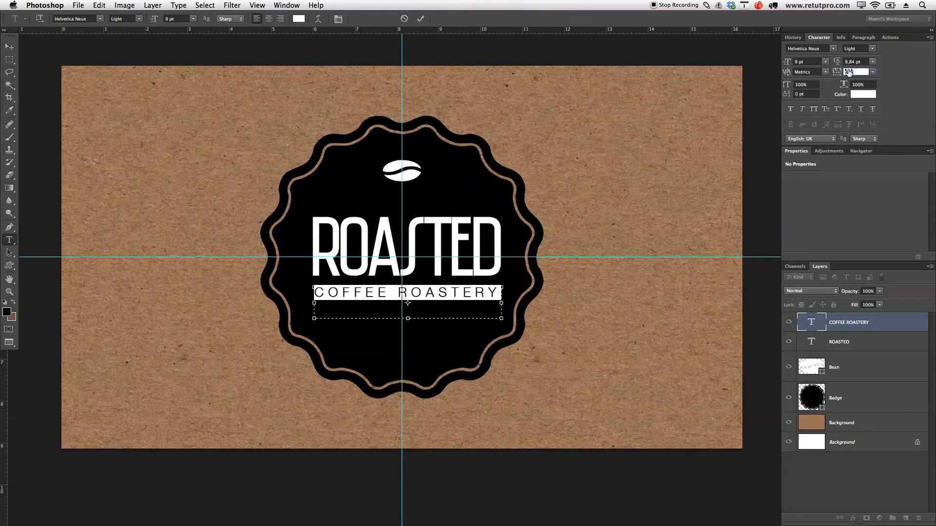
drag(849, 70, 849, 70)
click(421, 19)
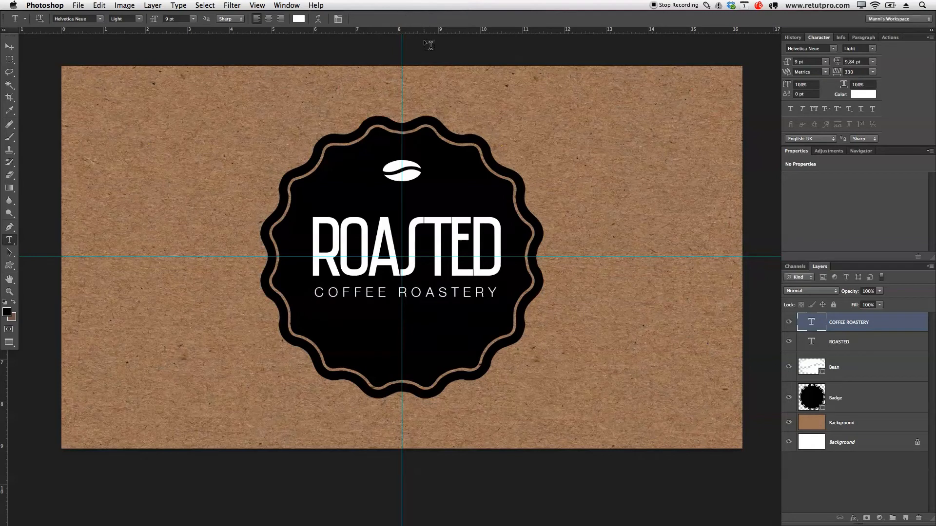
Nudge the COFFEE ROASTERY line up close beneath ROASTED and fine-tune its horizontal alignment
key(v)
key(Up)
key(Up)
key(Up)
key(Up)
key(Up)
key(Up)
key(Up)
key(Up)
key(Up)
key(Up)
key(Up)
key(Up)
key(Up)
key(Up)
key(Left)
key(Left)
key(Left)
key(Right)
key(Right)
key(Right)
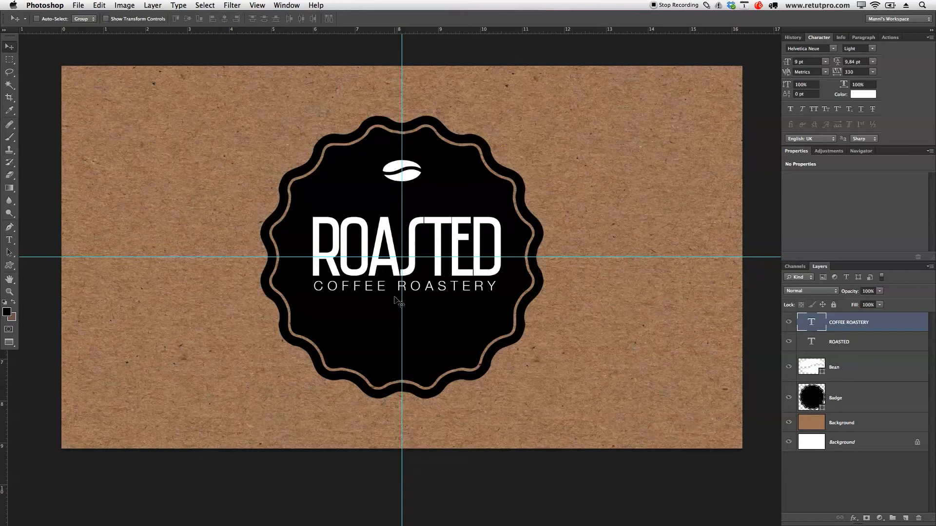
key(t)
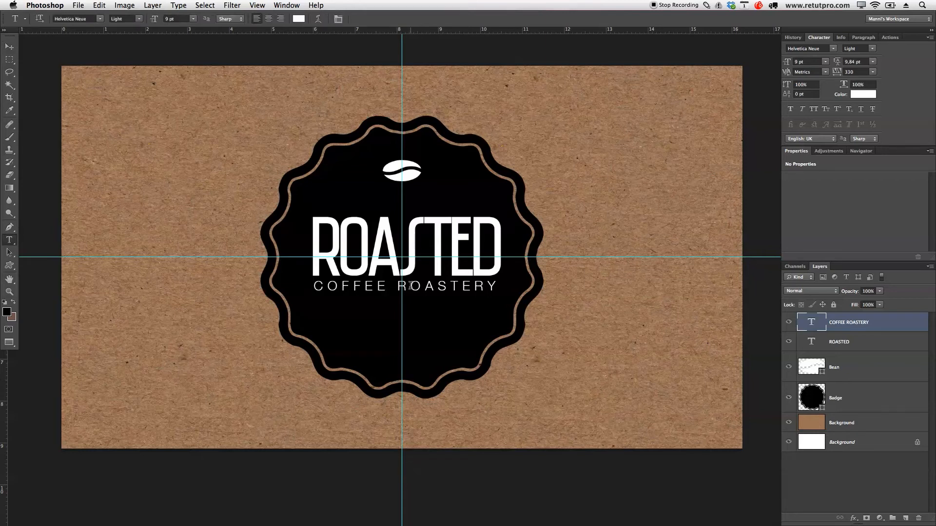
Add a text box reading SINCE 2014 inside the badge, well below the COFFEE ROASTERY line
drag(359, 331, 461, 362)
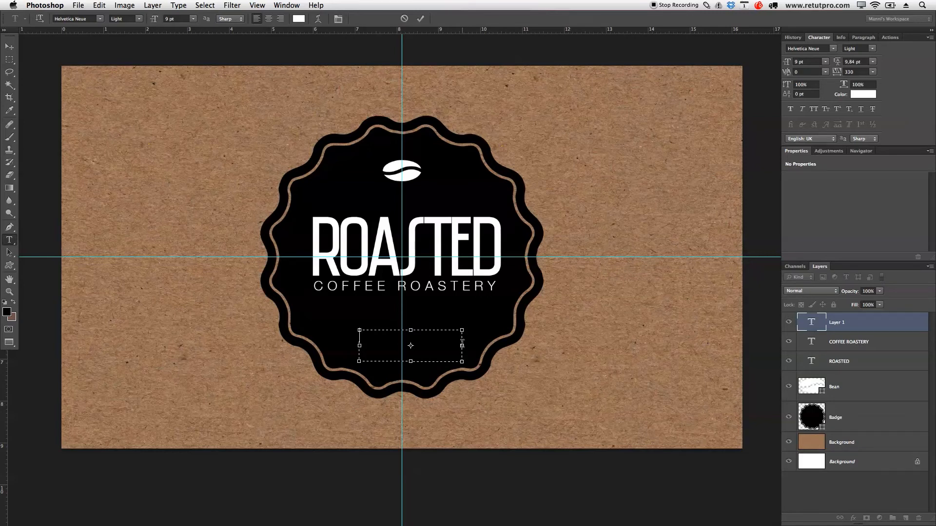
text(SINCE)
key(Return)
text(2014)
Change the font of the whole SINCE 2014 text to Birch Std
key(super+a)
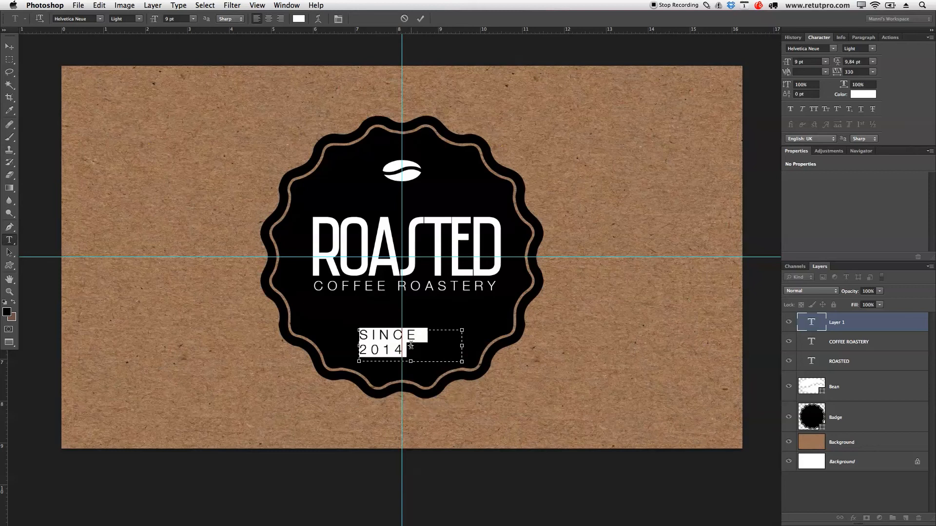
click(100, 21)
scroll(100, 48, up, 10)
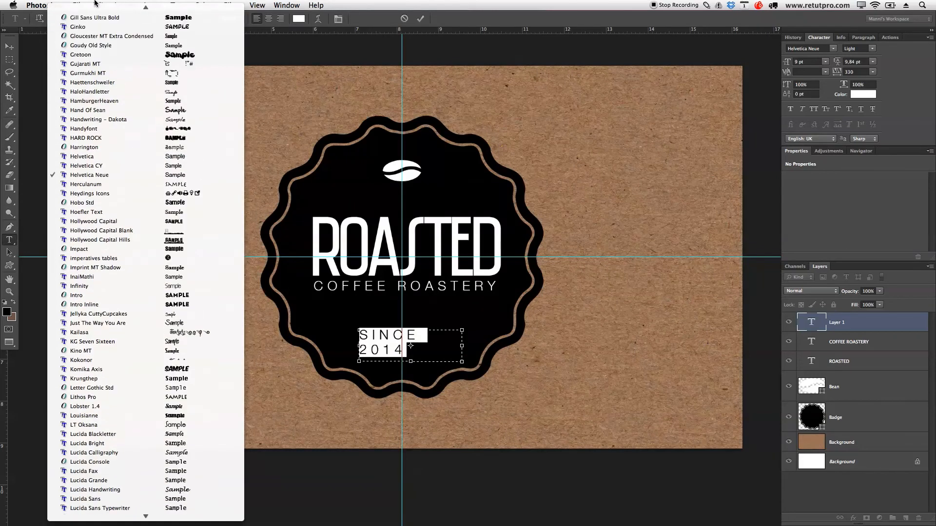
scroll(100, 49, up, 5)
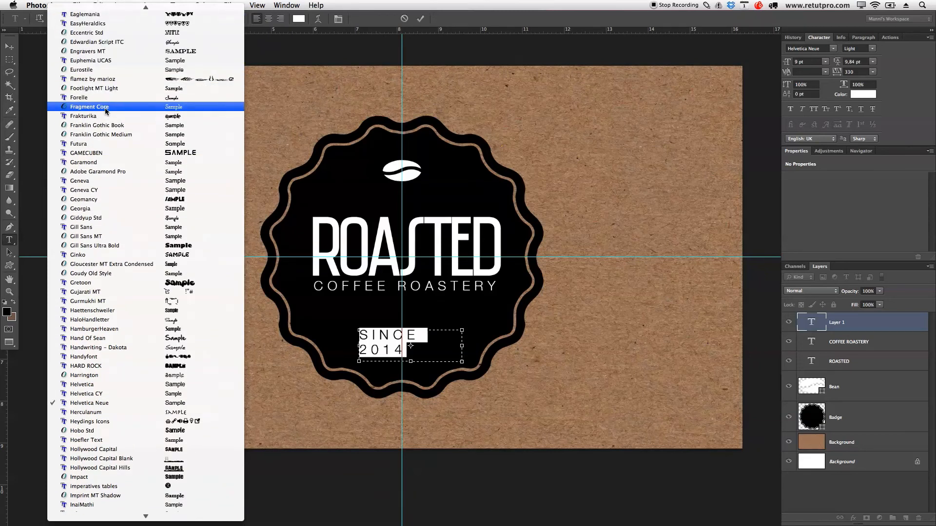
key(b)
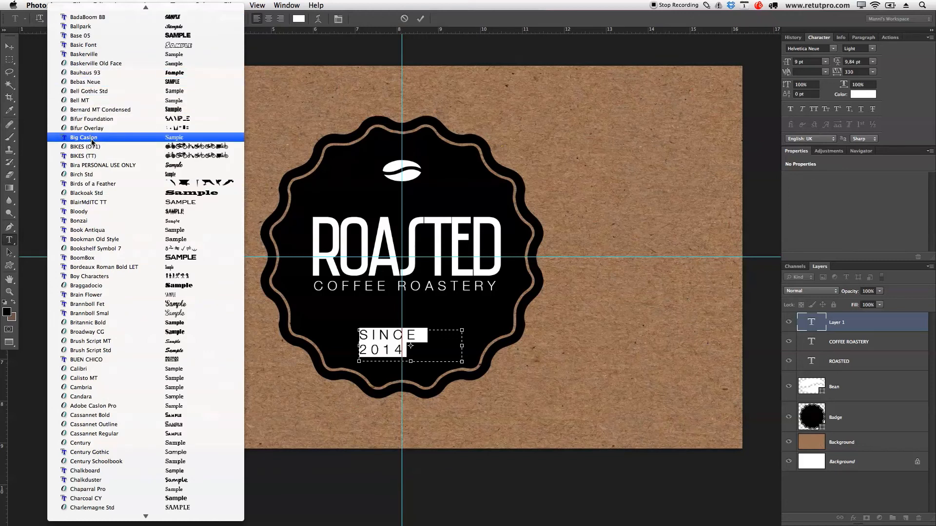
click(94, 176)
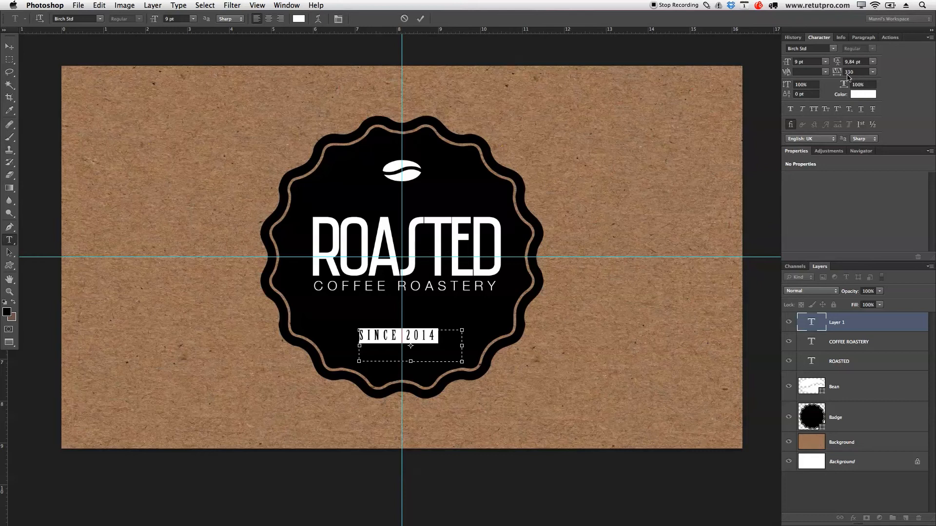
Reduce the tracking of the SINCE 2014 text to 230 and commit the text edit
drag(838, 73, 837, 74)
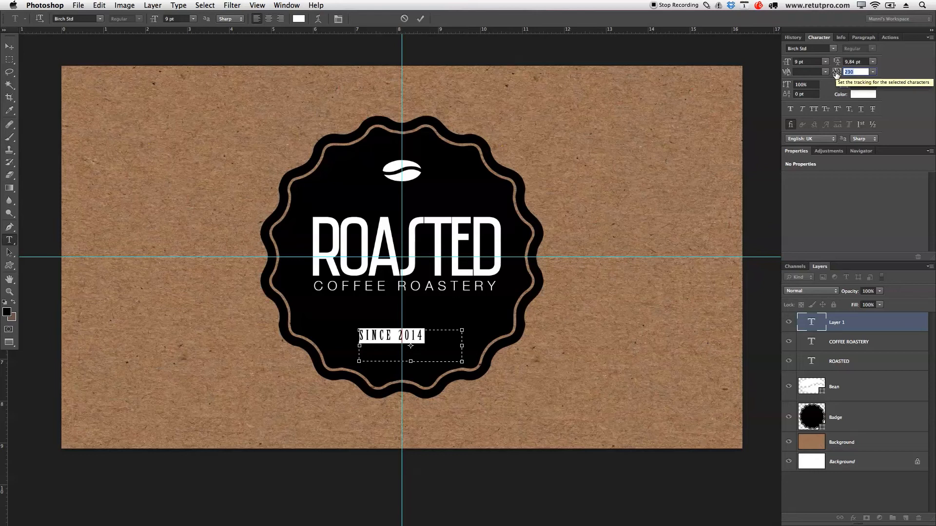
drag(835, 74, 835, 76)
text(230)
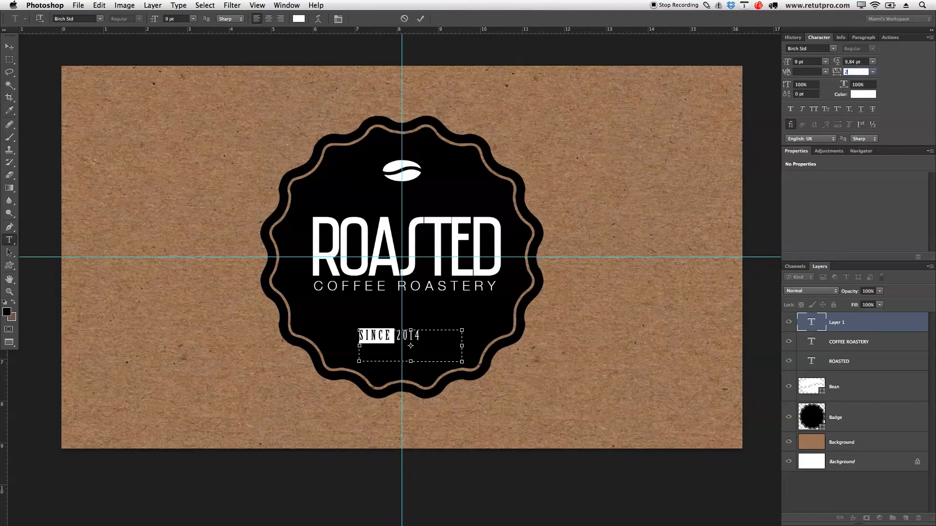
click(420, 19)
Move the SINCE 2014 text slightly lower and centre it on the vertical guide
key(v)
drag(422, 341, 433, 349)
key(Left)
key(Left)
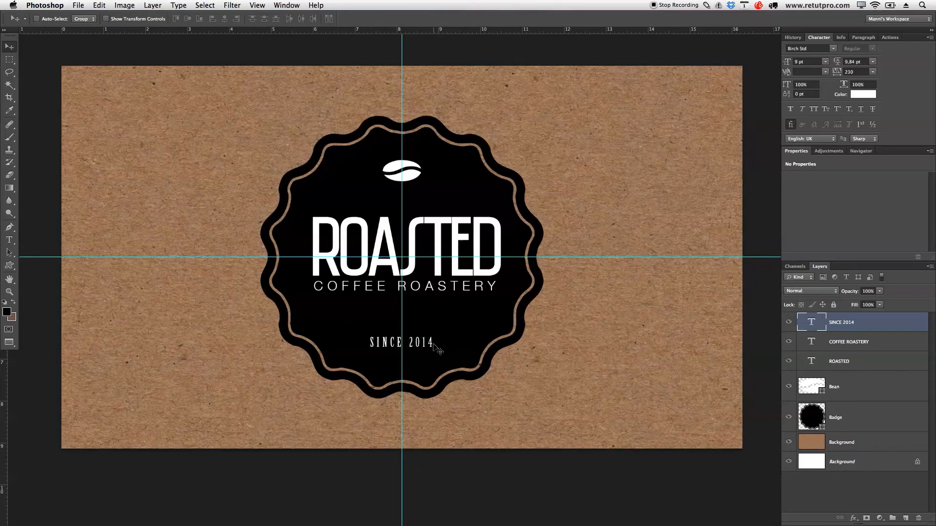
Create a new layer above SINCE 2014 and name it Line
key(z)
drag(456, 322, 496, 284)
drag(419, 328, 362, 310)
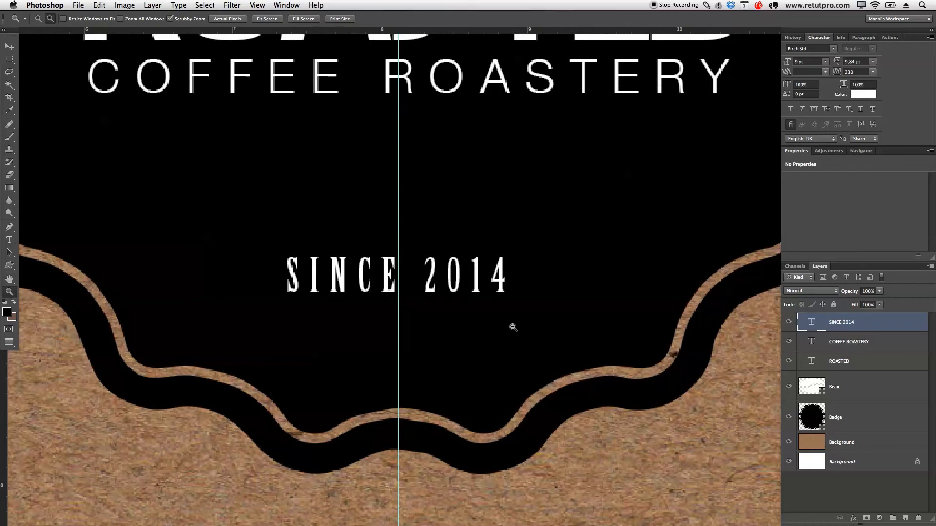
click(905, 517)
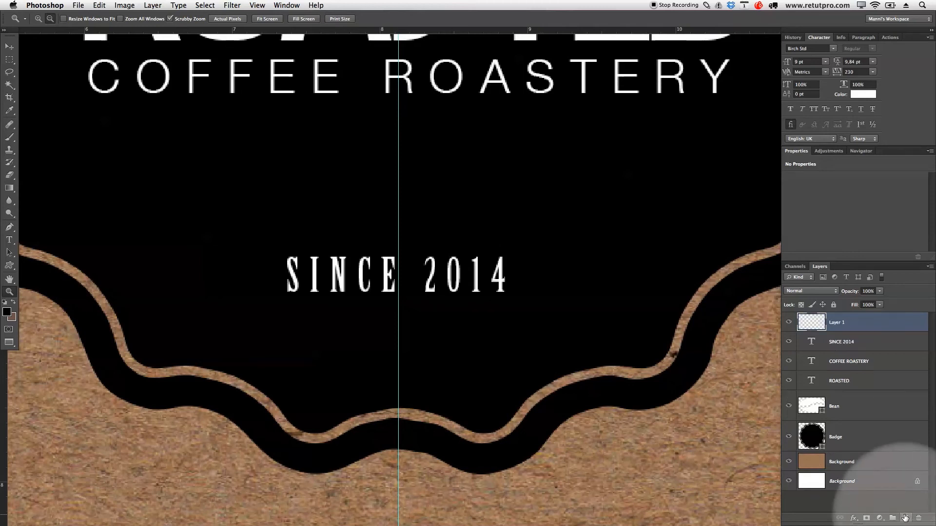
double_click(836, 322)
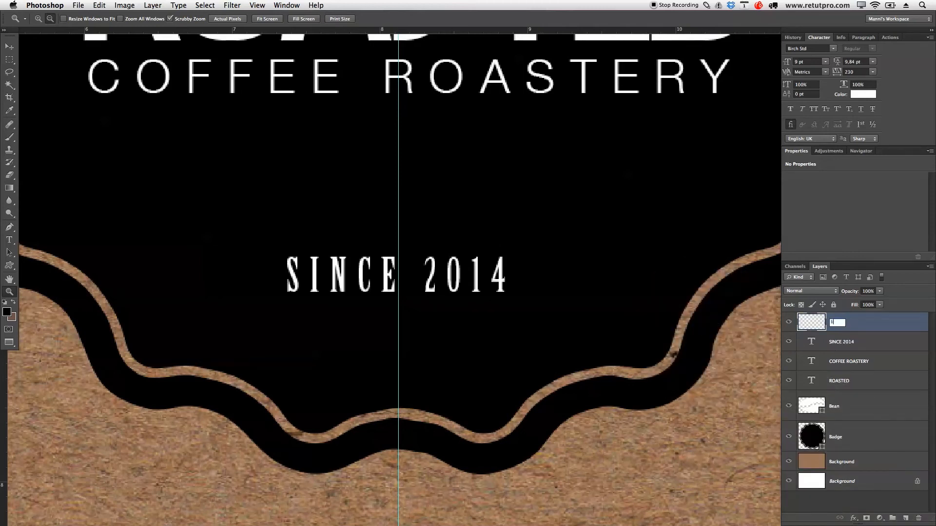
double_click(835, 323)
text(Line)
key(Return)
Place two vertical guides, one just outside each end of the SINCE 2014 text
key(m)
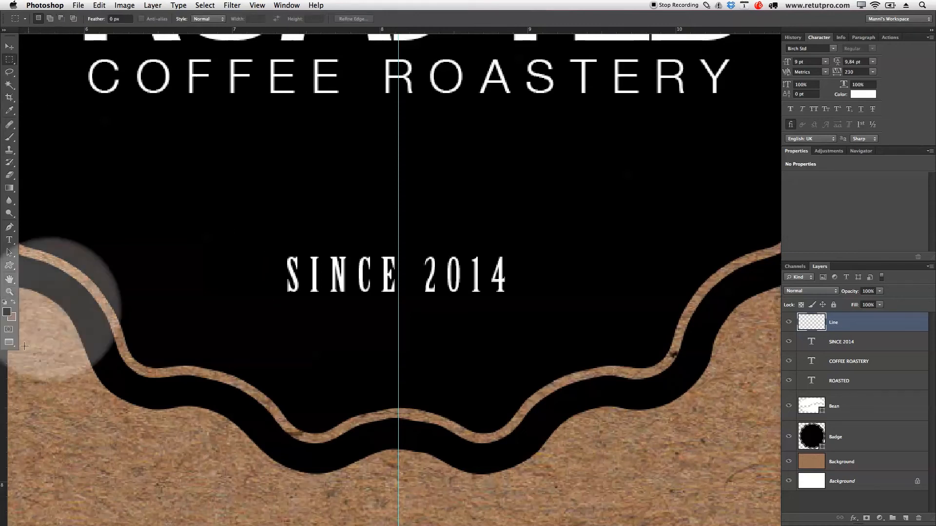
drag(4, 368, 281, 350)
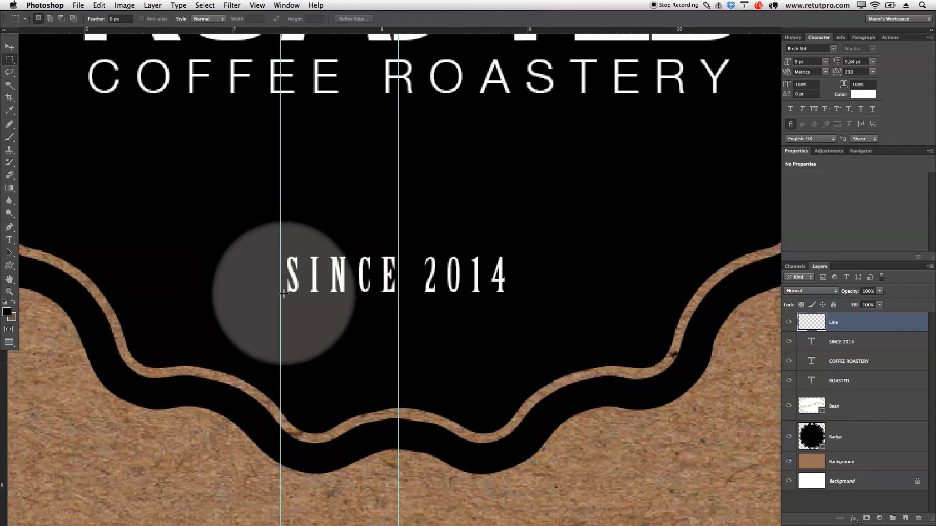
drag(4, 380, 513, 326)
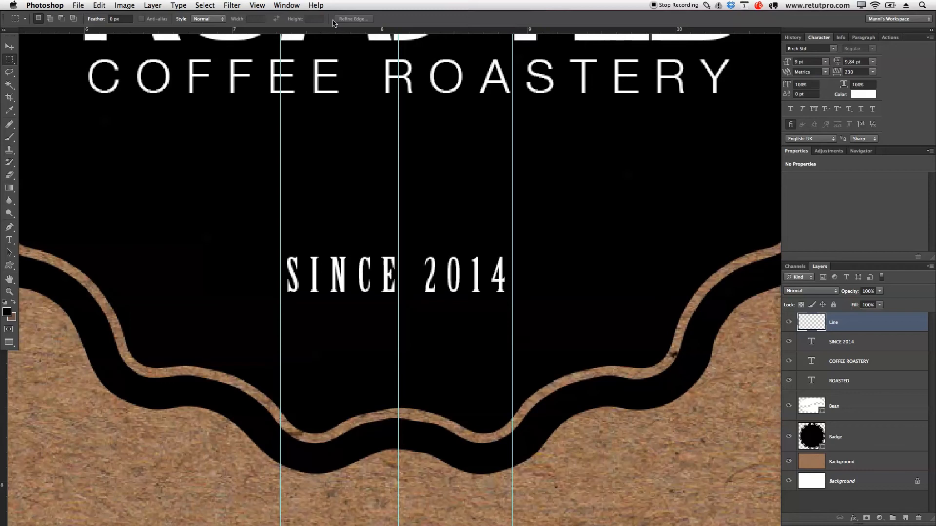
Select a thin horizontal strip between the outer guides above SINCE 2014, fill it with white at 100% opacity, and deselect
drag(281, 217, 512, 223)
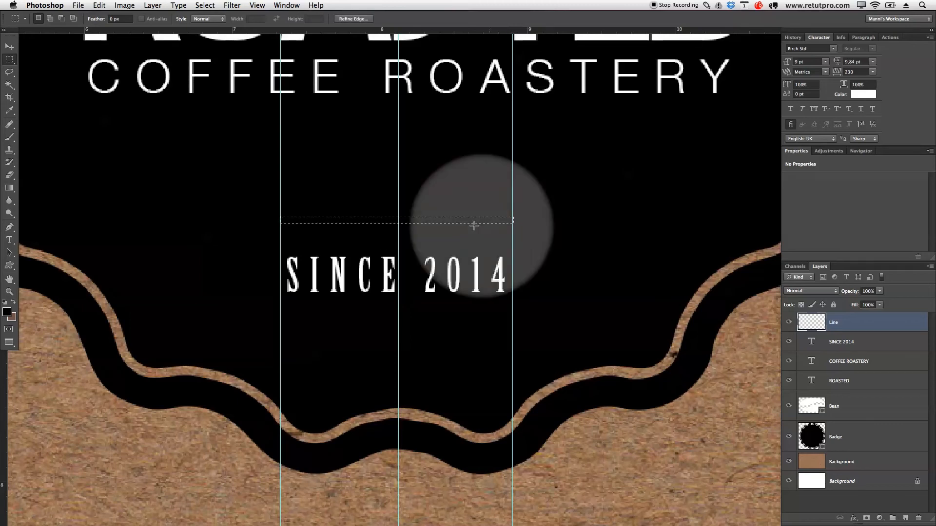
right_click(463, 224)
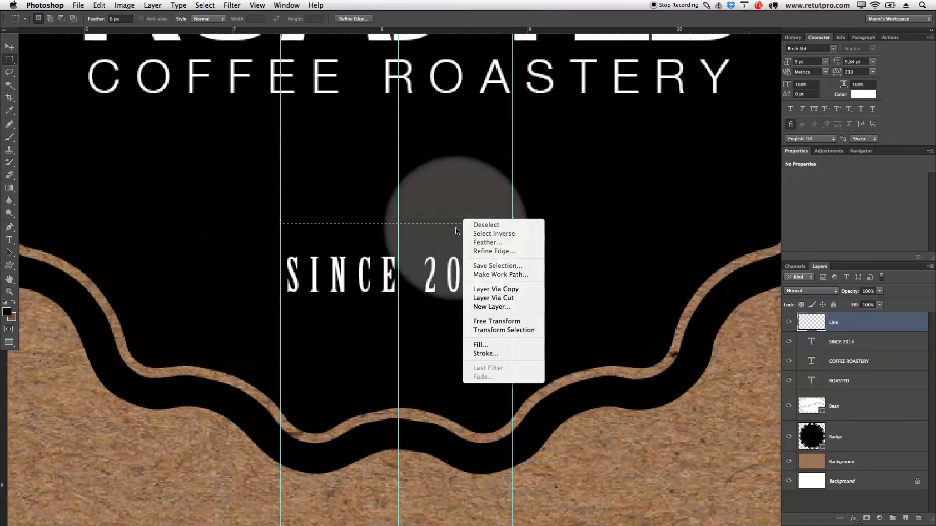
right_click(455, 228)
click(454, 223)
right_click(453, 223)
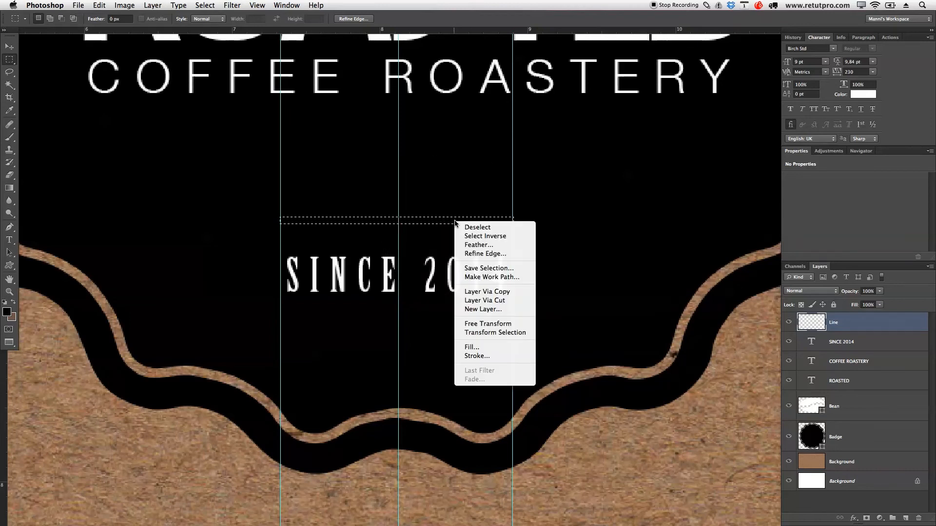
click(500, 349)
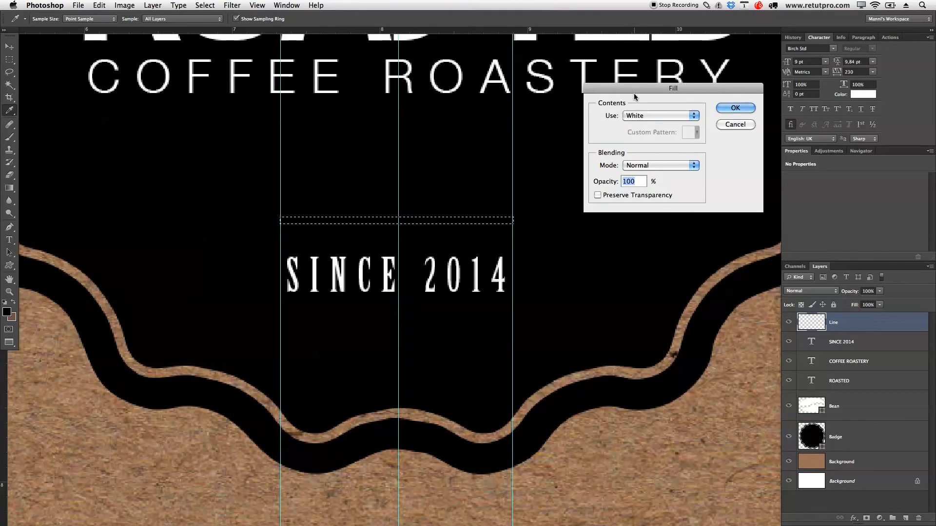
click(643, 116)
click(649, 117)
click(747, 108)
key(m)
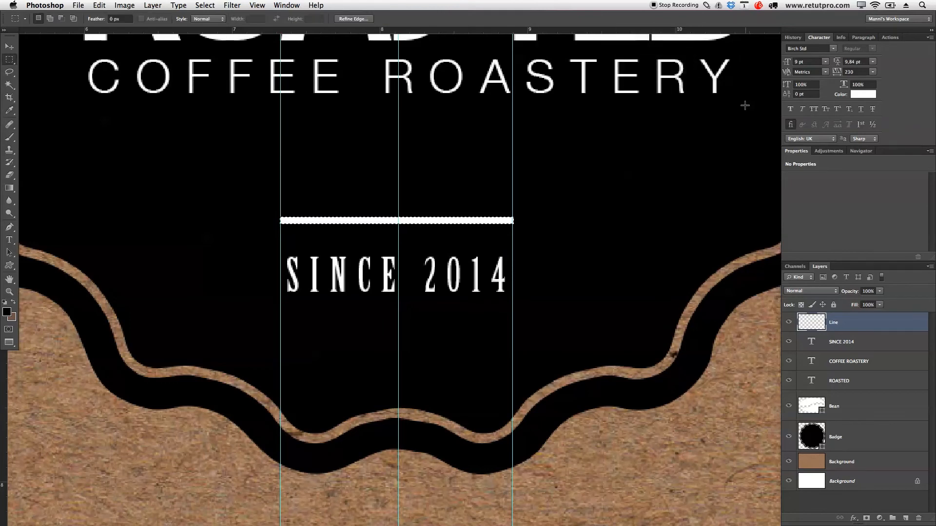
key(ctrl+d)
Thin the white line by deleting a rectangular selection over its upper edge, and deselect
key(z)
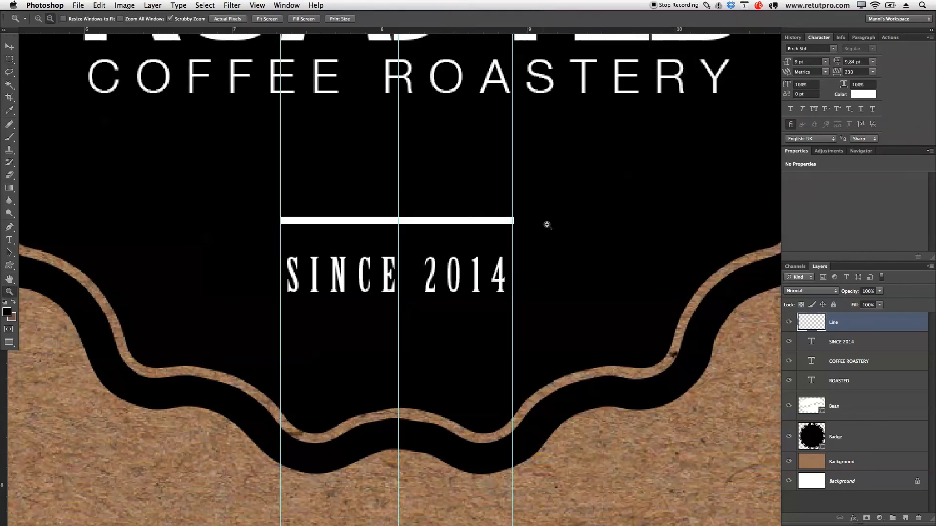
alt+click(572, 226)
drag(680, 174, 507, 270)
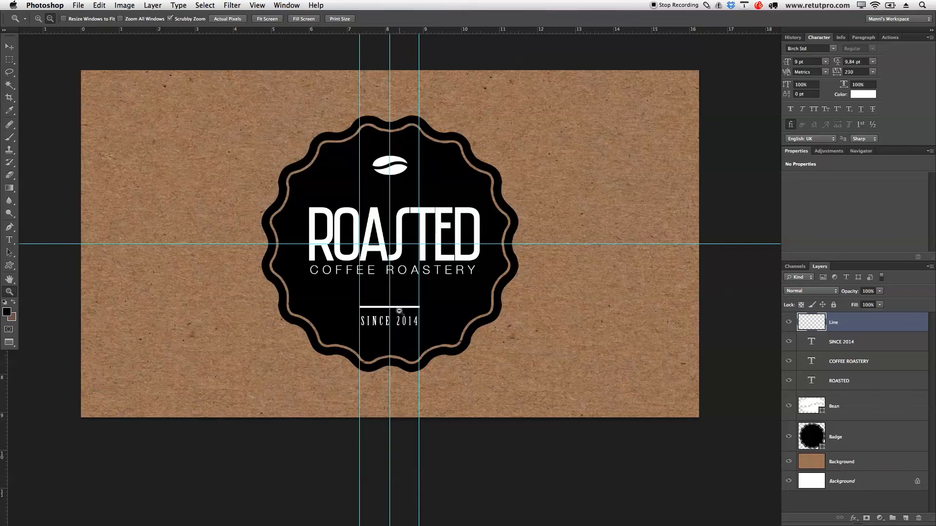
drag(397, 299, 559, 240)
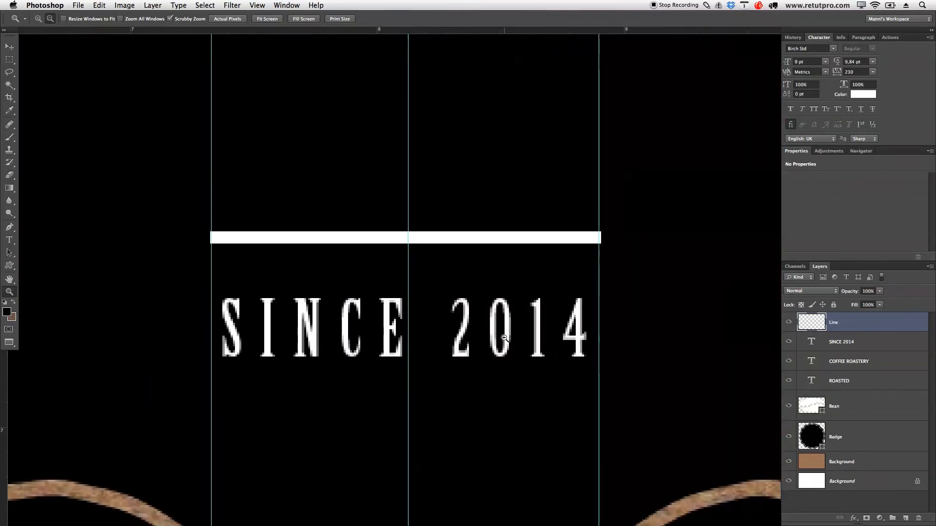
key(m)
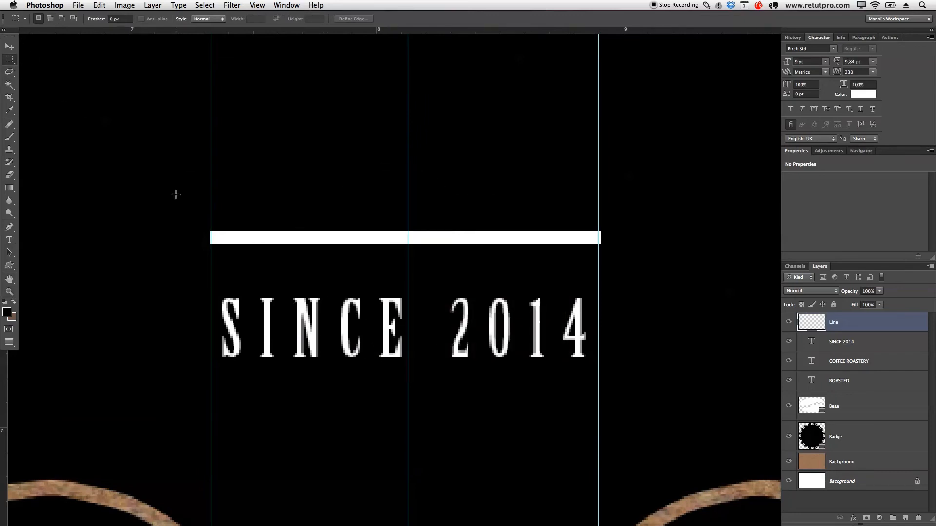
drag(499, 206, 621, 233)
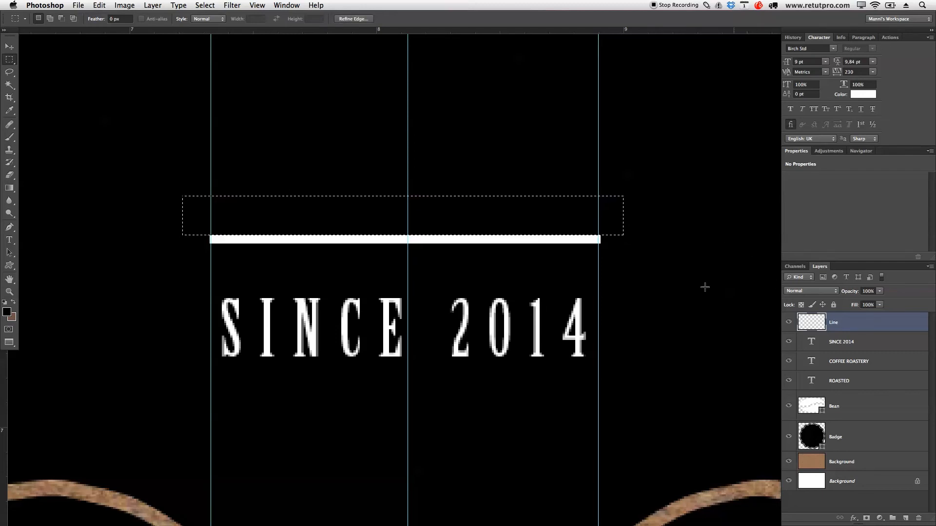
key(z)
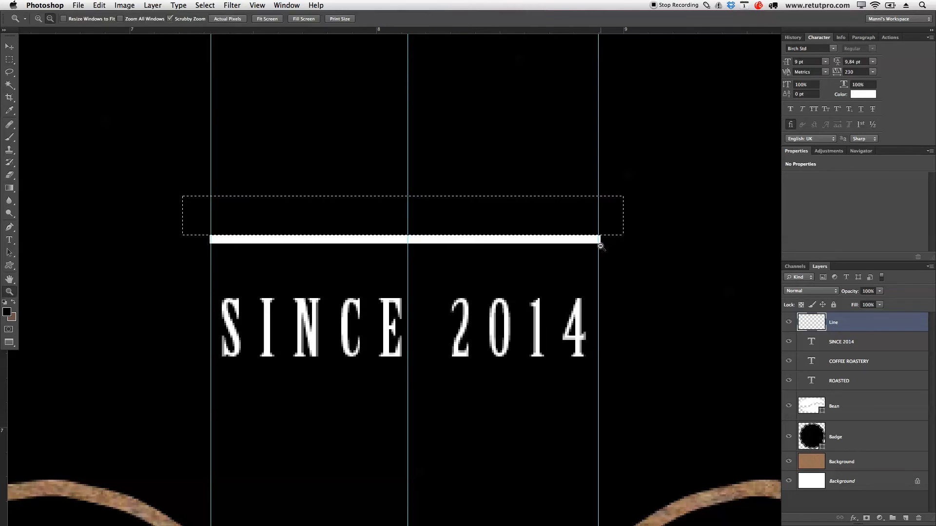
key(super+d)
Clear all guides from the document
alt+click(524, 268)
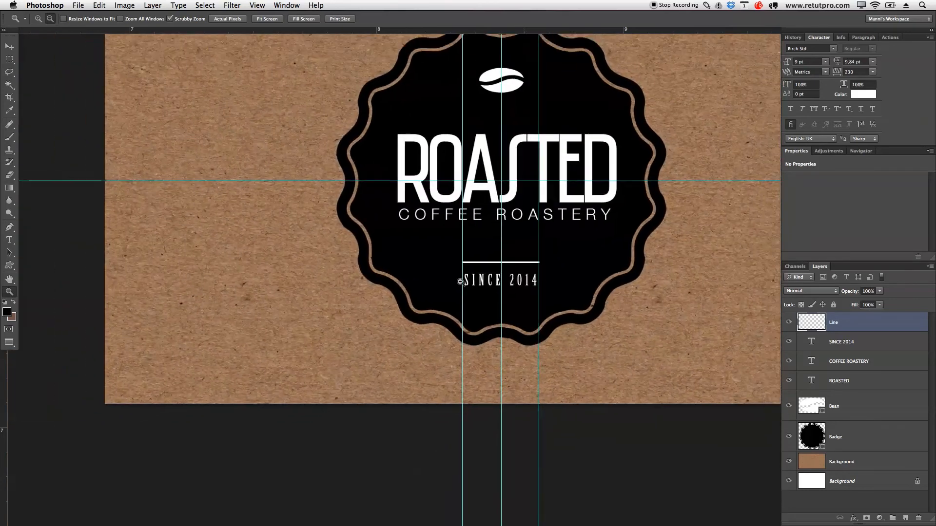
drag(561, 266, 530, 298)
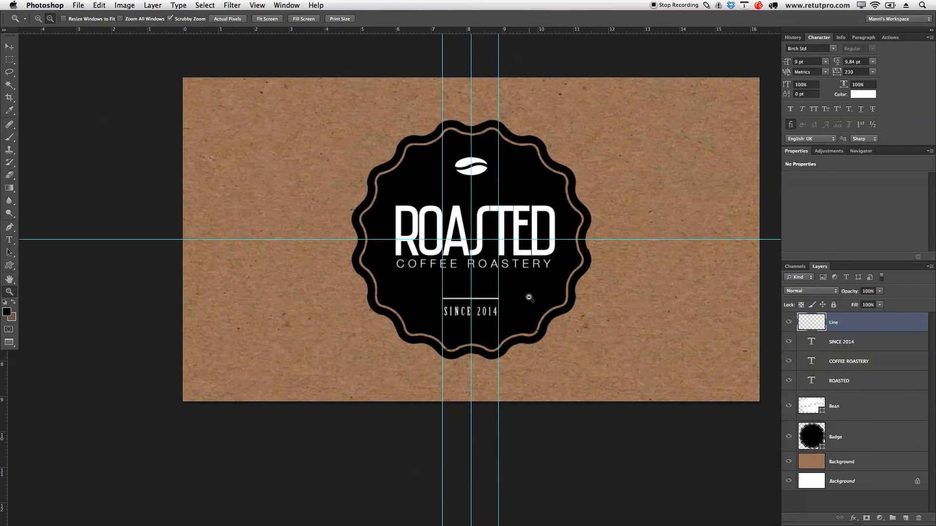
click(258, 6)
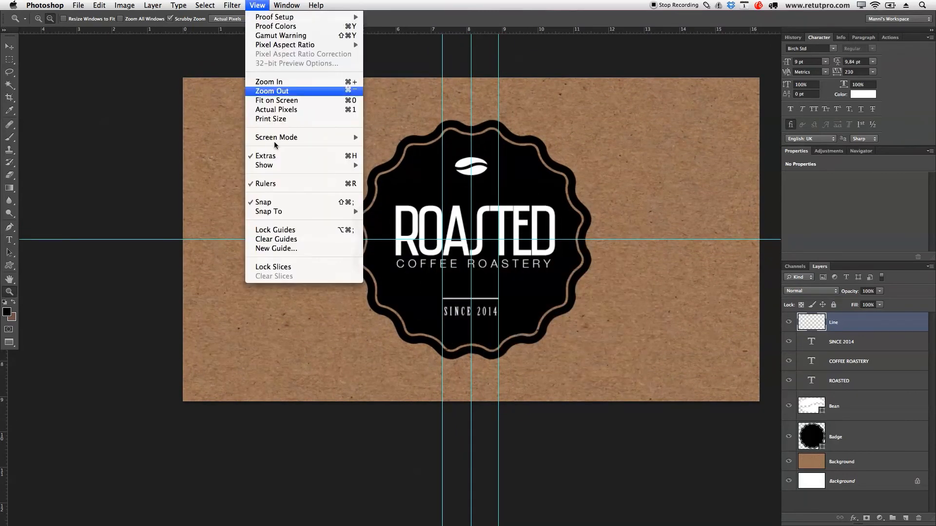
click(286, 239)
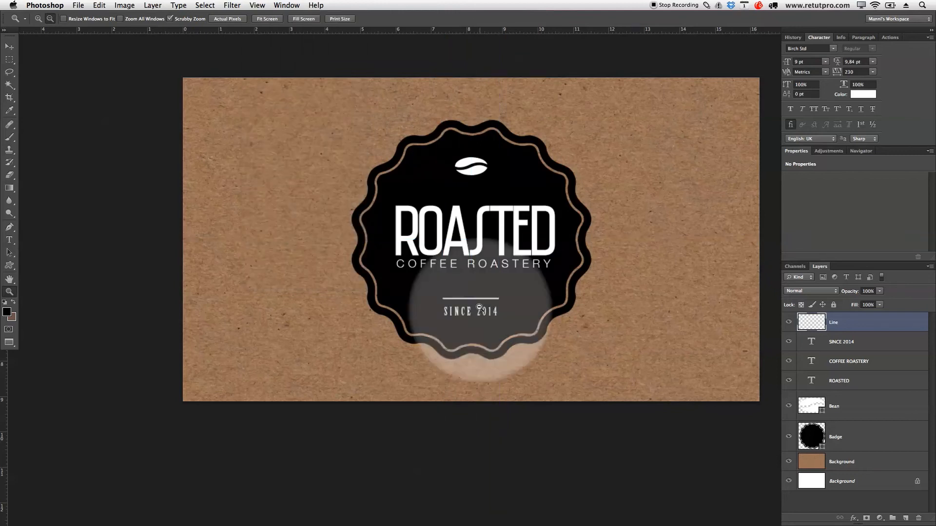
Trim another sliver off the top of the white line above SINCE 2014 with a rectangular selection
drag(488, 313, 565, 317)
key(m)
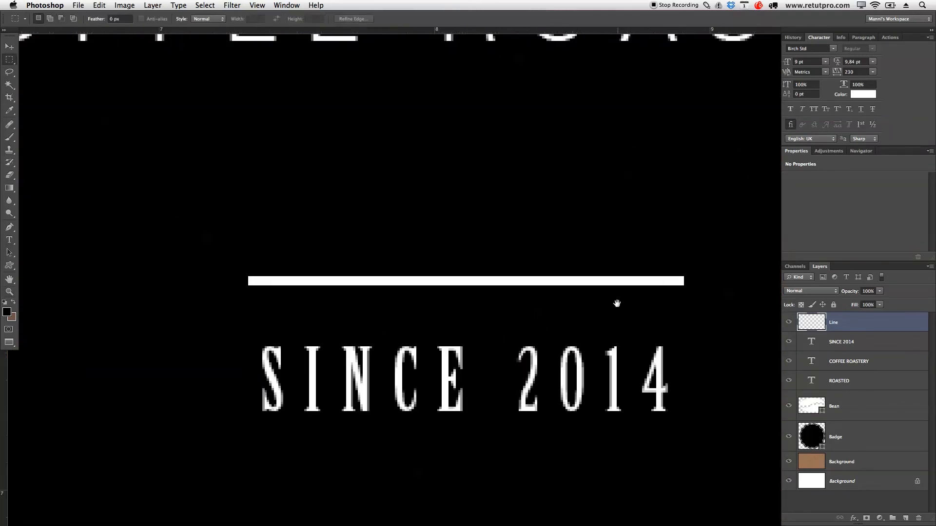
drag(617, 304, 556, 299)
drag(151, 235, 693, 274)
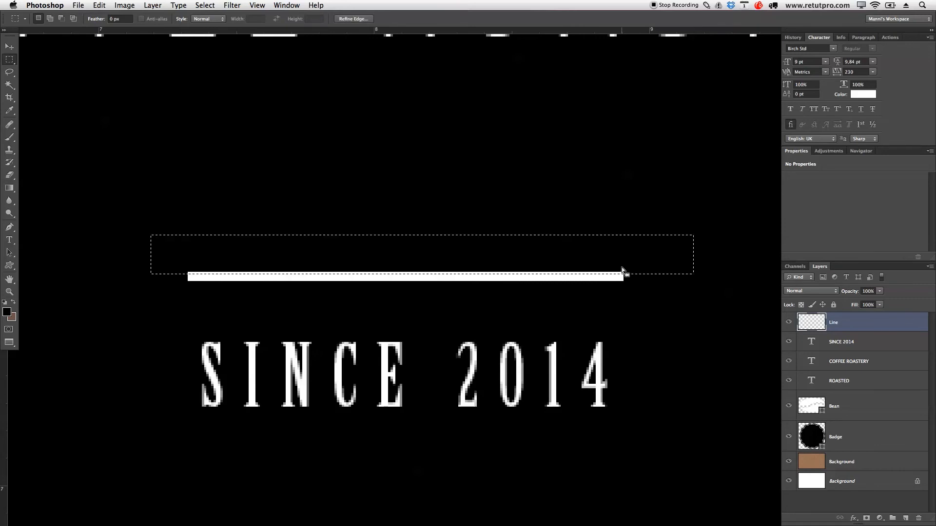
click(595, 269)
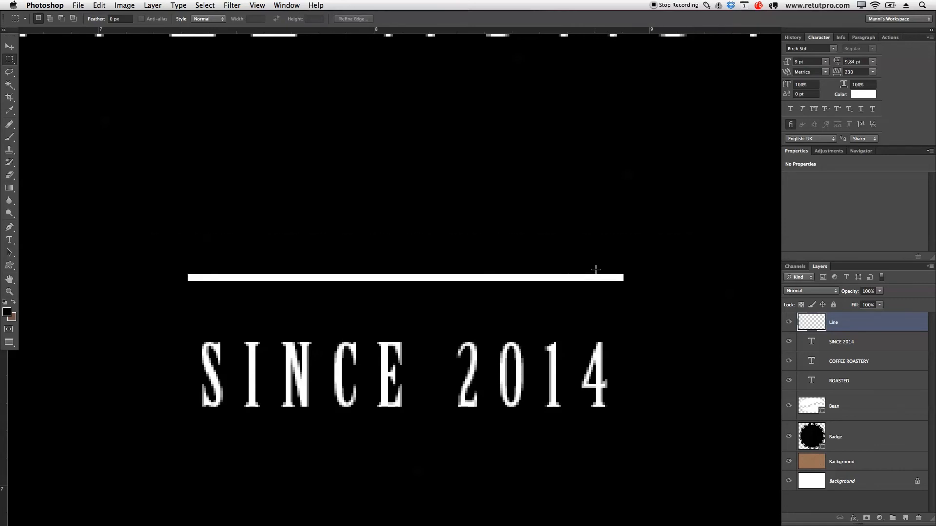
Duplicate the Line layer
key(z)
drag(594, 270, 504, 294)
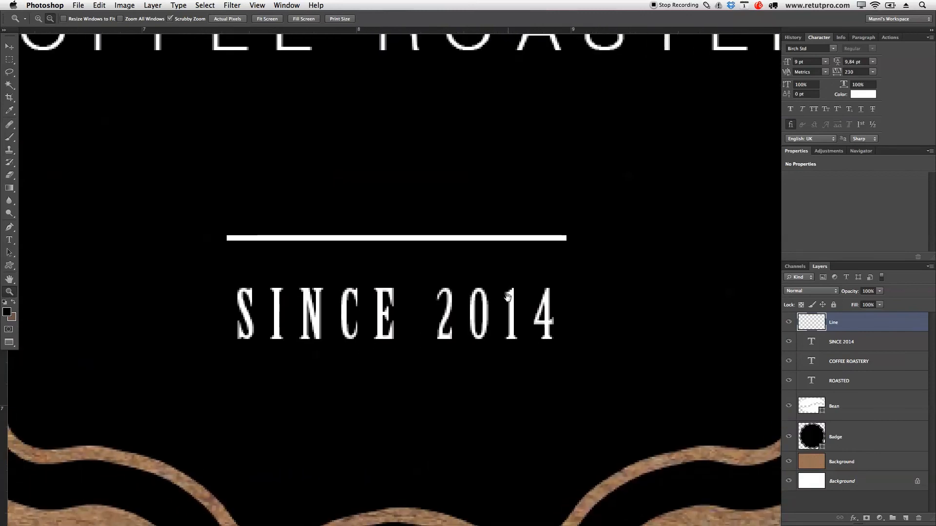
key(super+j)
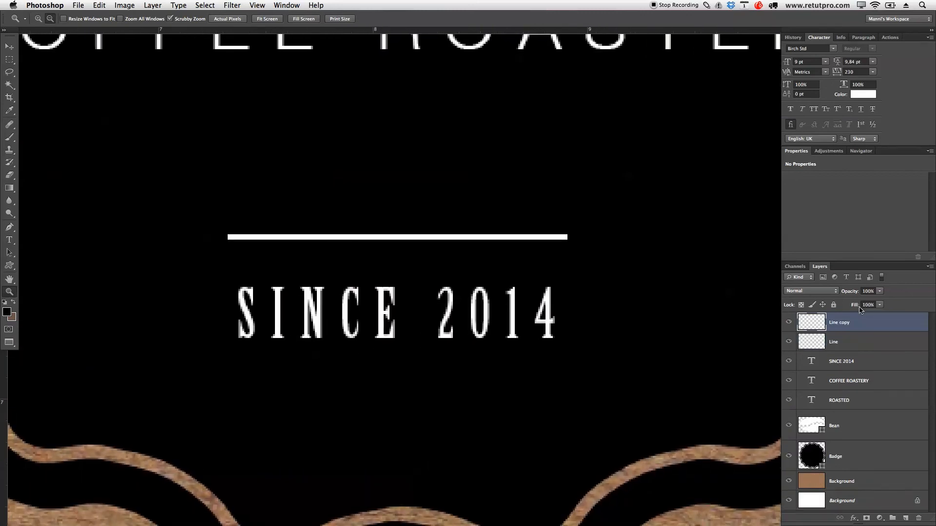
Move the duplicated white line below the SINCE 2014 text
key(v)
drag(376, 254, 379, 401)
drag(381, 402, 375, 404)
Place a vertical guide at the upper line's left end and align the lower line's left end to it
drag(5, 390, 228, 362)
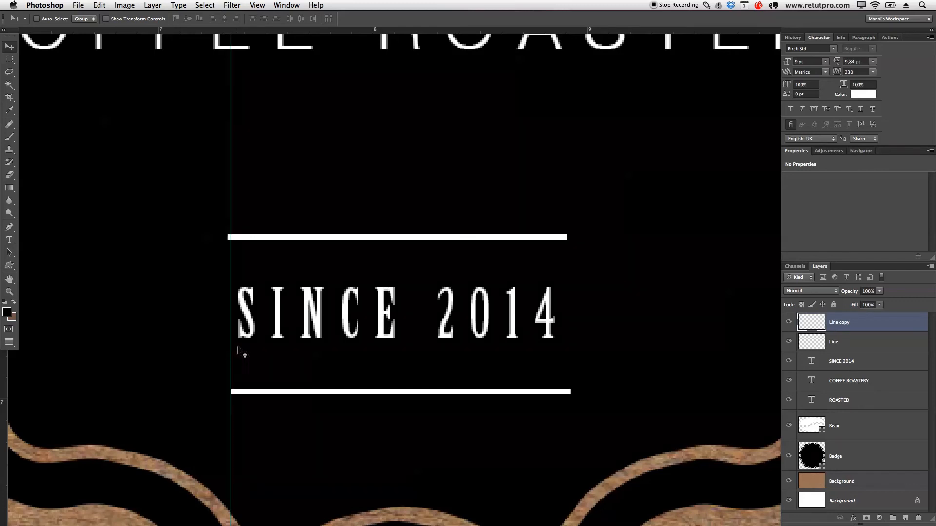
key(z)
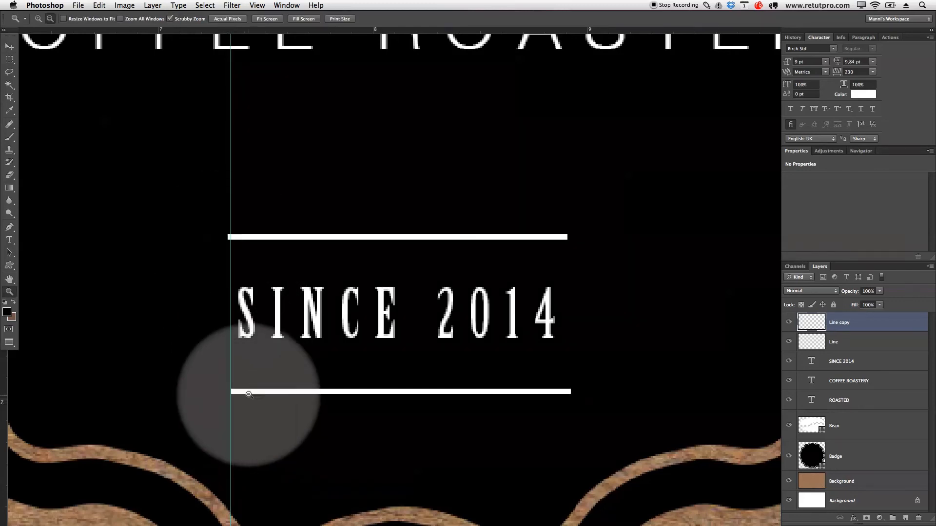
click(243, 256)
key(v)
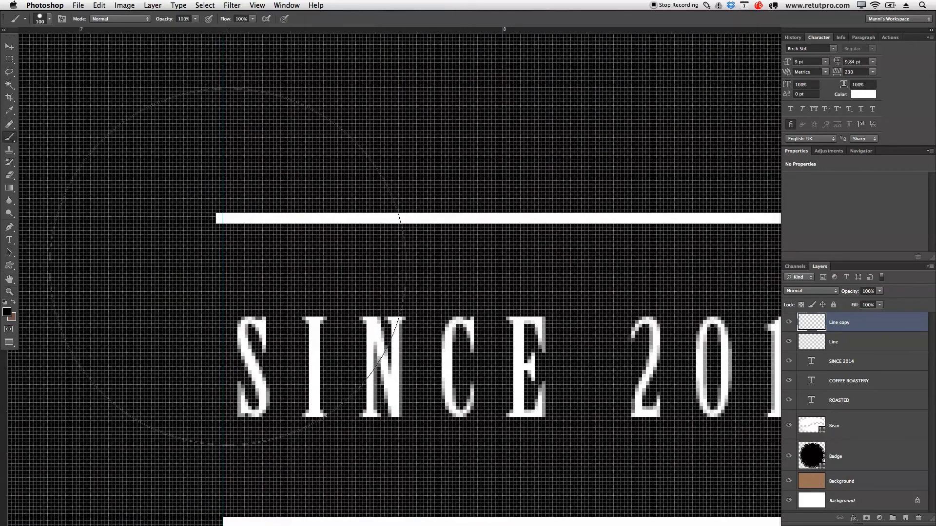
drag(223, 250, 216, 220)
scroll(246, 259, down, 3)
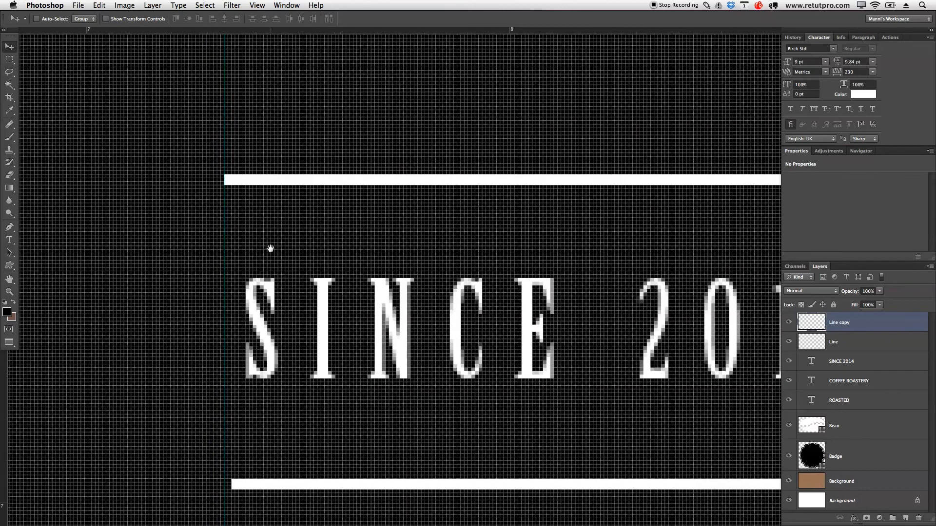
drag(257, 480, 250, 482)
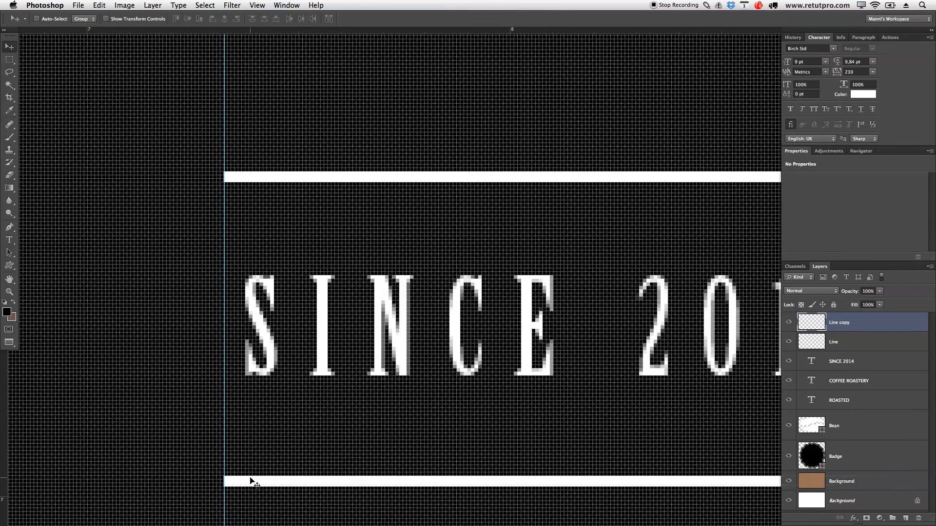
Nudge the lower white line slightly up towards the SINCE 2014 text
key(z)
alt+click(300, 325)
alt+click(300, 324)
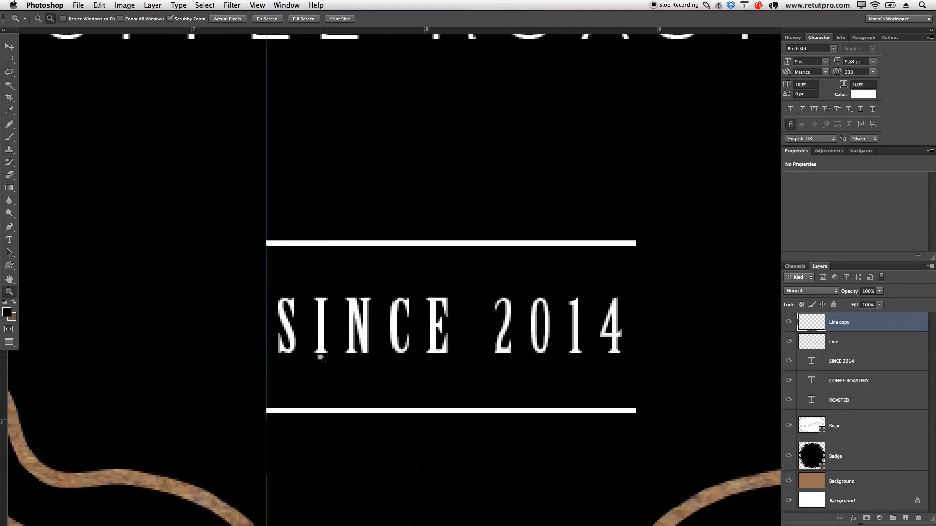
key(v)
key(Up)
key(Up)
key(Up)
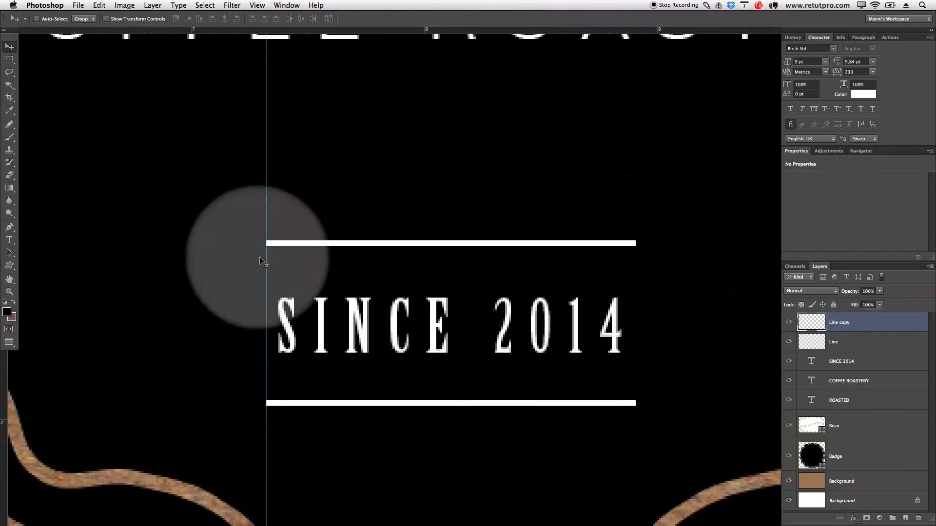
Remove the vertical guide from the document and bring the whole badge into view
key(z)
alt+click(368, 319)
drag(368, 320, 317, 329)
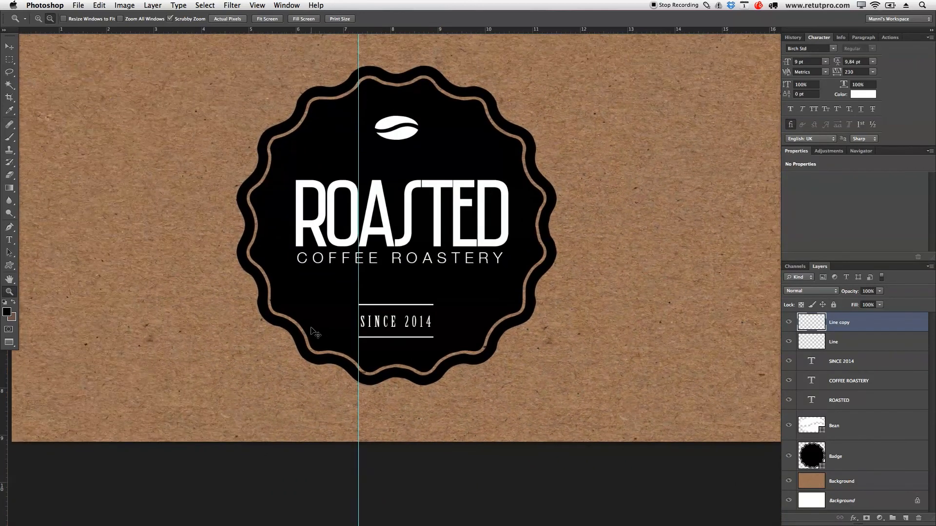
key(v)
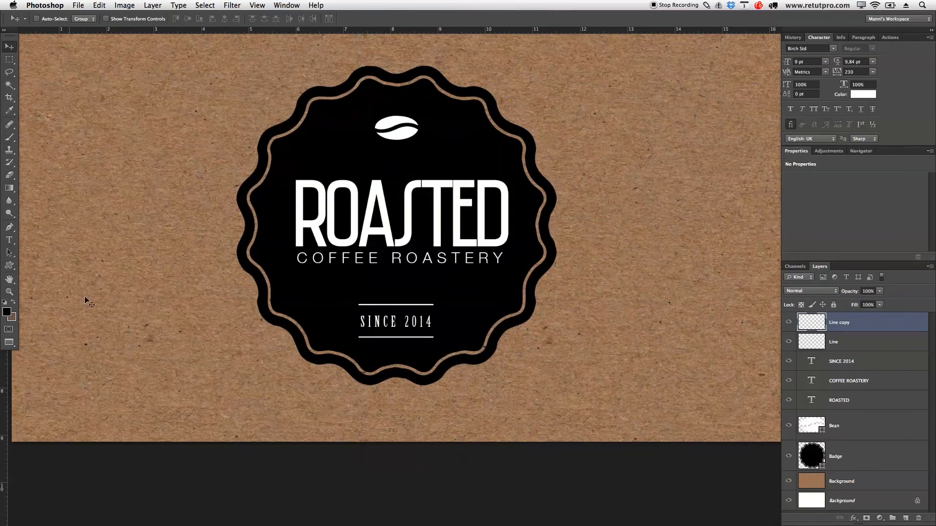
scroll(409, 153, up, 3)
key(z)
mouse_move(461, 255)
mouse_down()
mouse_move(446, 248)
mouse_move(459, 241)
mouse_up()
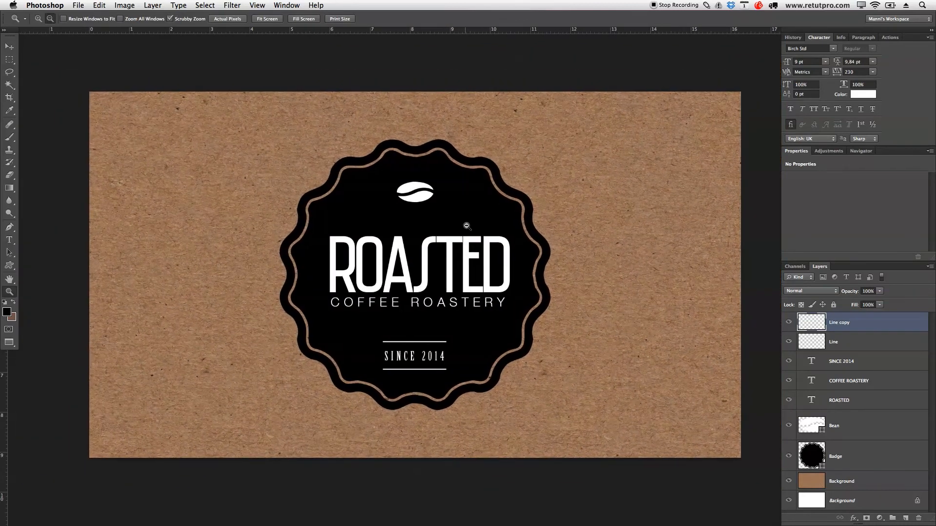
Delete the Bean layer and ready the Custom Shape tool with the coffee bean shape
click(869, 425)
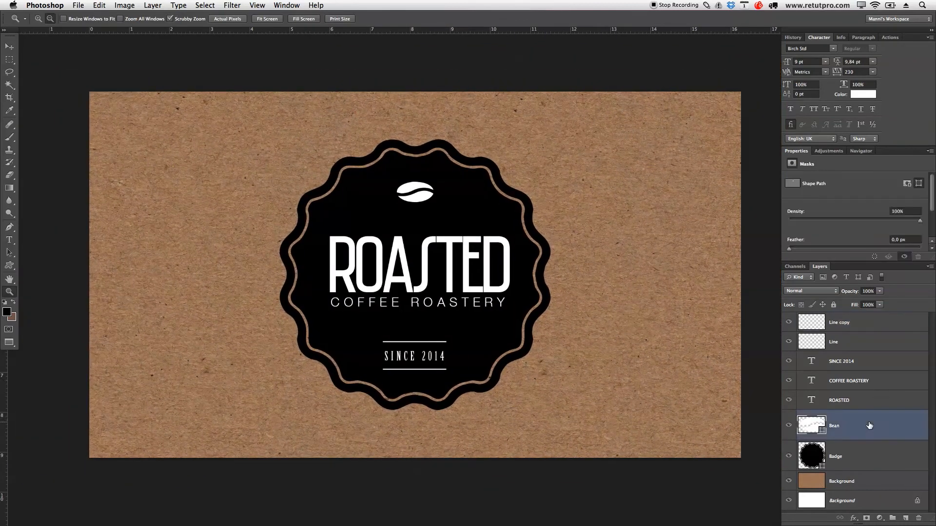
key(BackSpace)
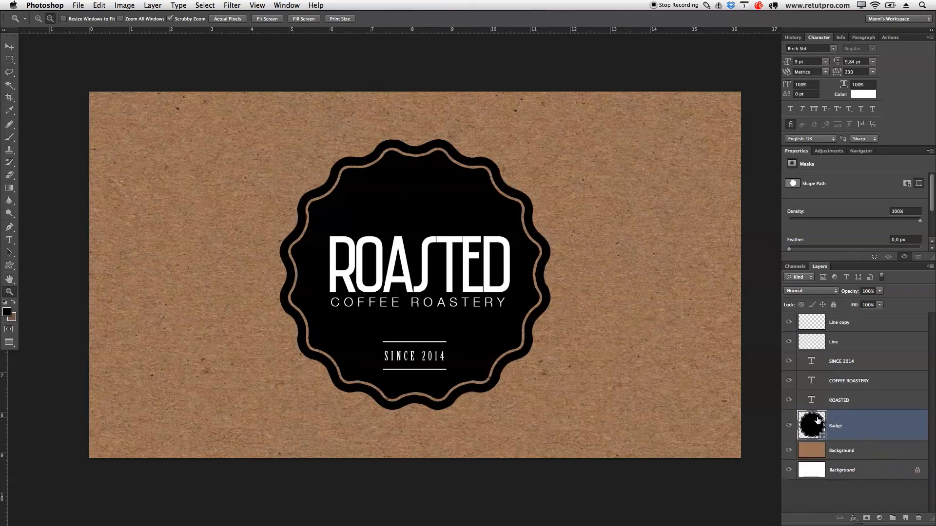
key(u)
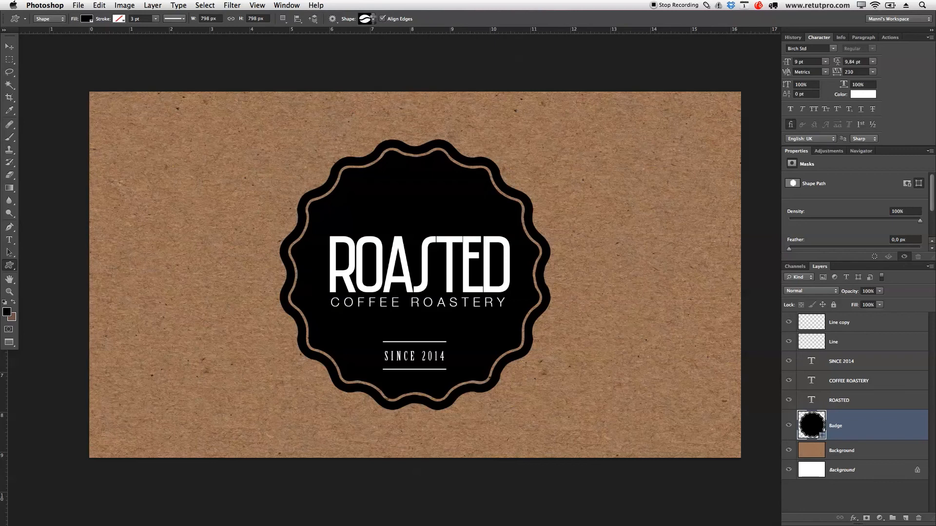
click(374, 19)
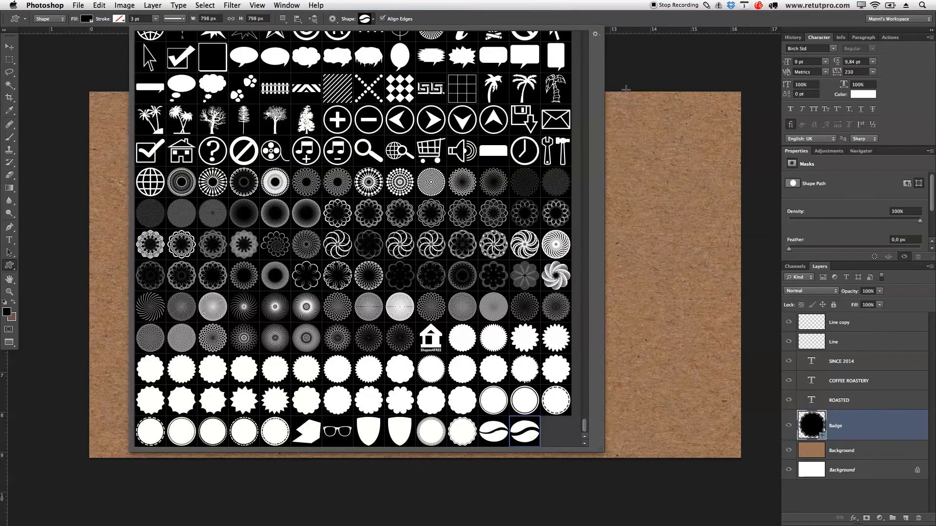
key(Return)
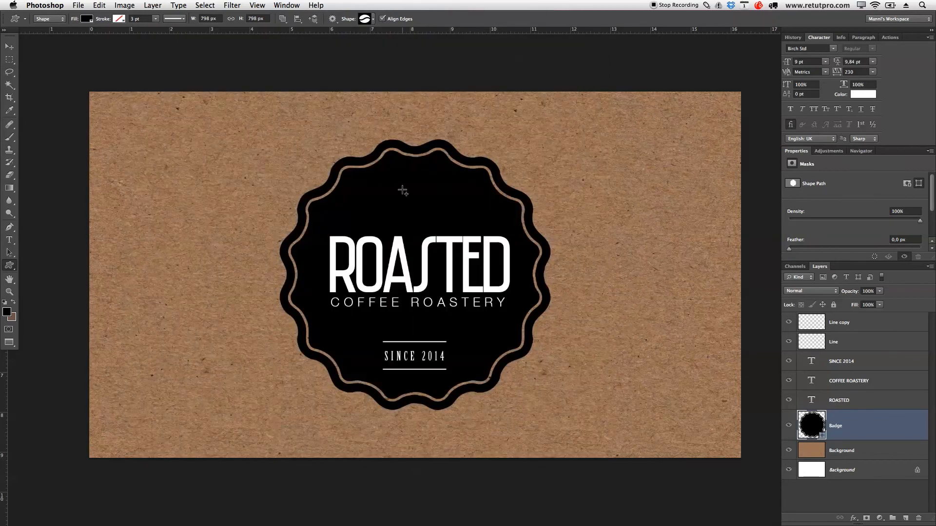
drag(397, 186, 439, 215)
click(86, 19)
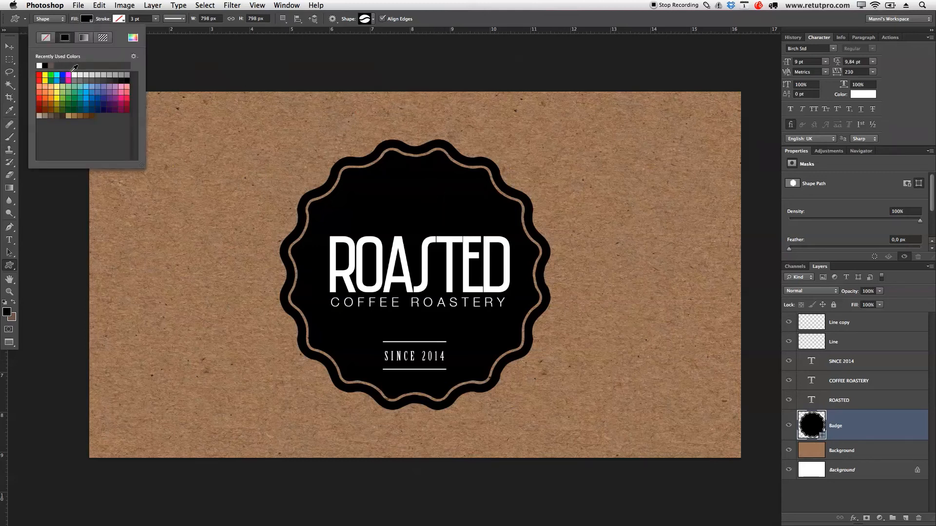
click(75, 74)
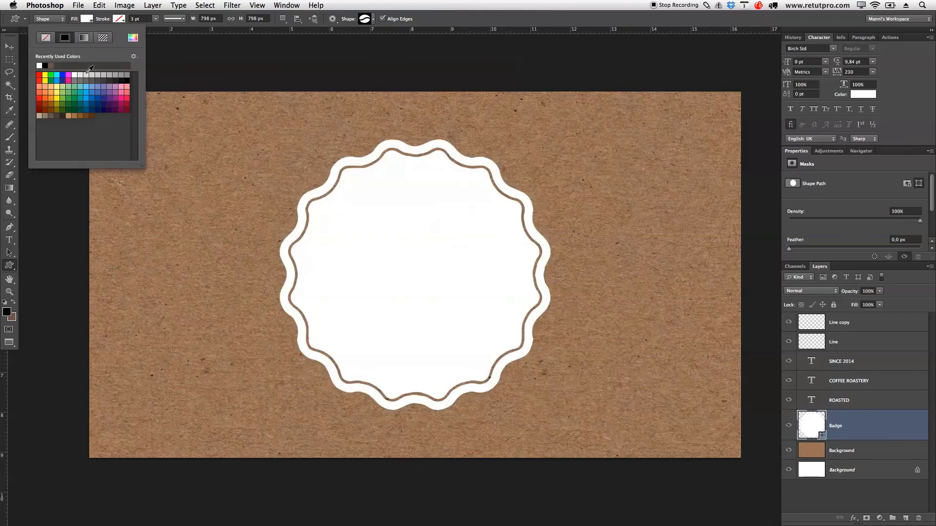
key(Escape)
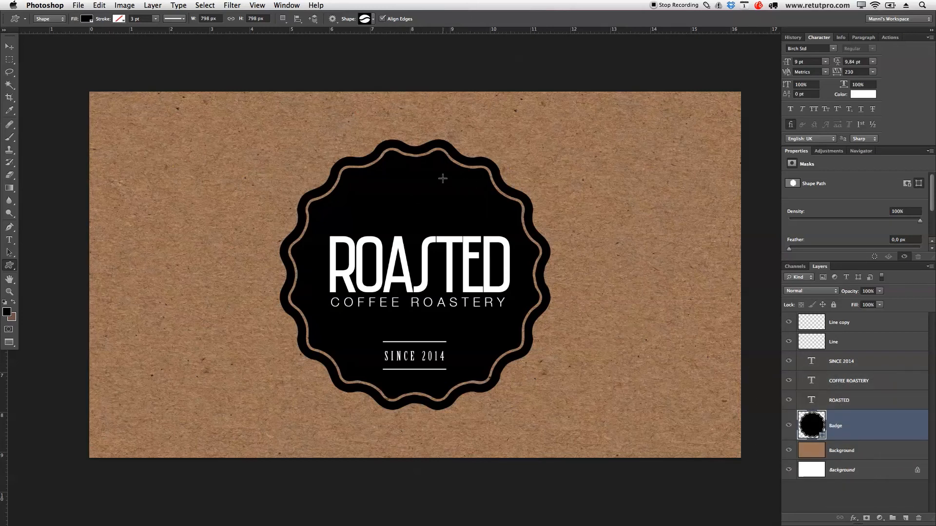
click(792, 38)
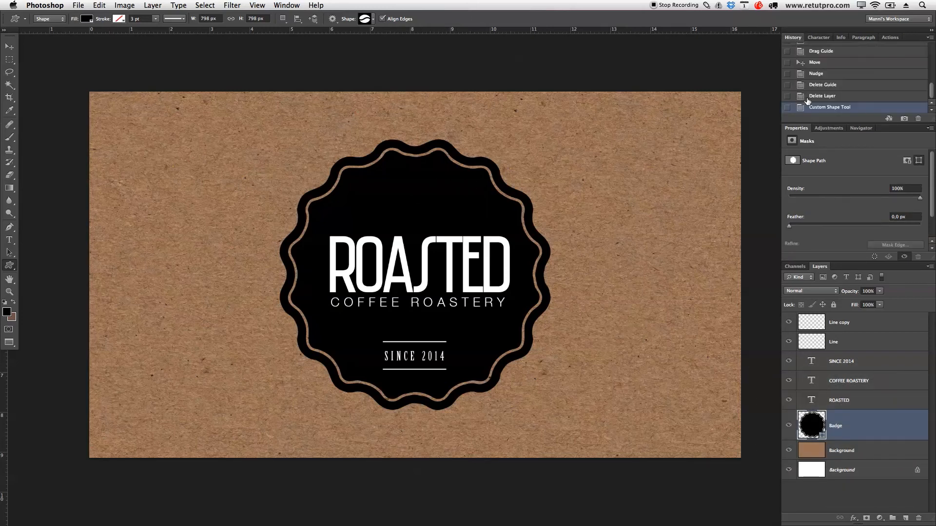
click(838, 98)
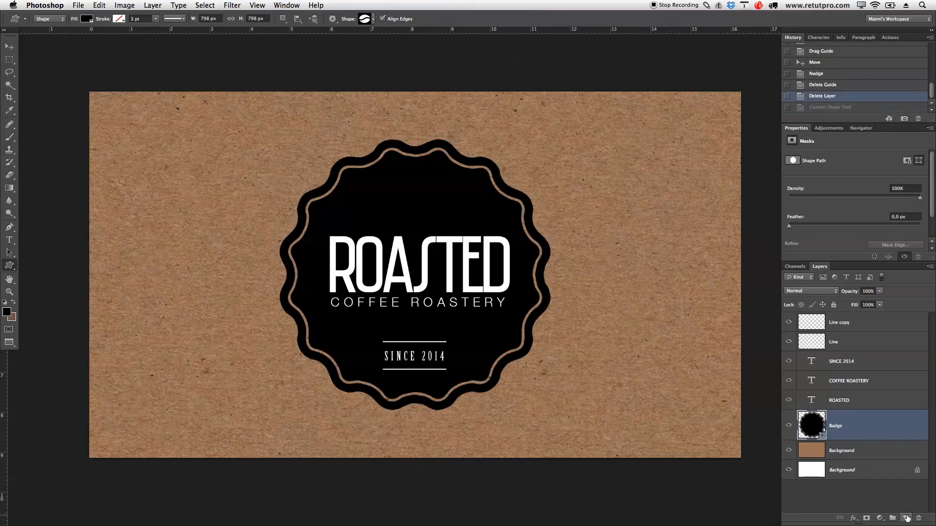
Draw a white coffee bean about 116 × 88 px on a new layer above the ROASTED text and centre it
click(906, 519)
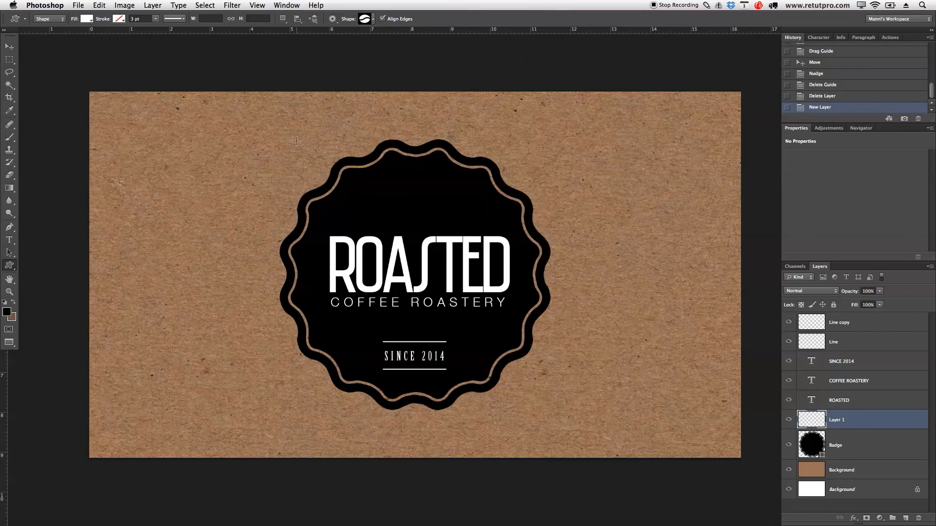
drag(394, 177, 446, 204)
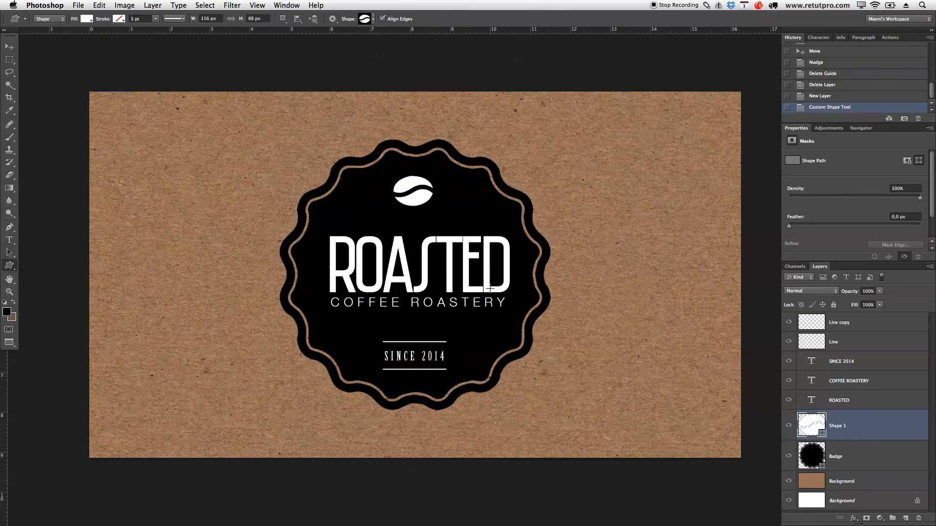
key(v)
drag(429, 217, 420, 198)
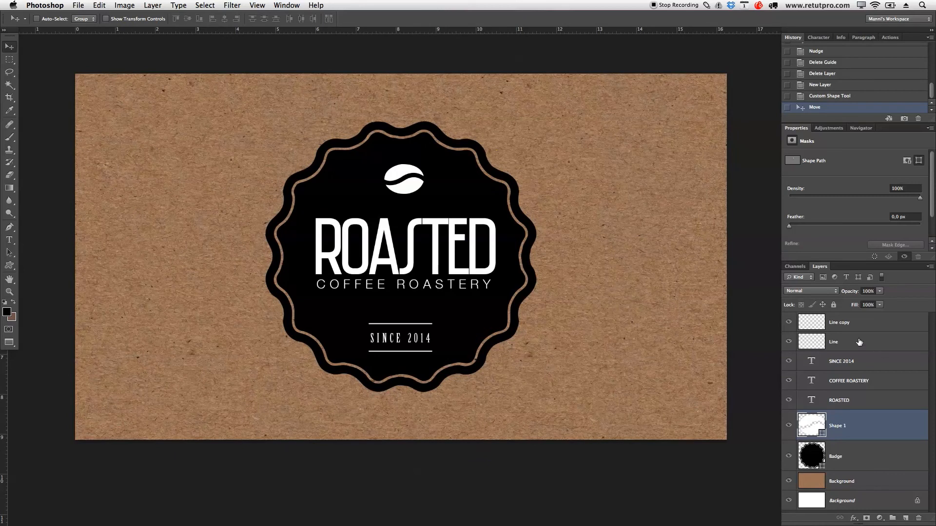
Group all layers from Badge up to Line copy and name the group "Badge 1"
click(880, 461)
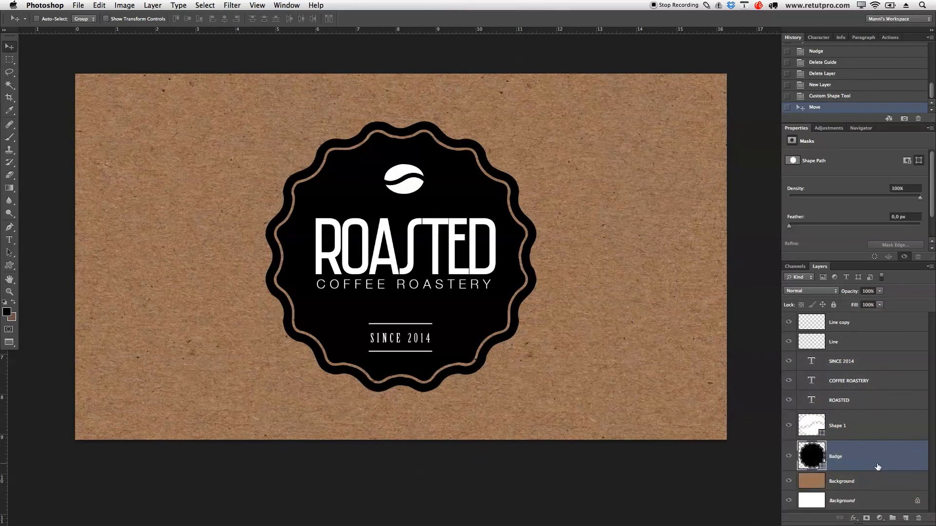
click(876, 490)
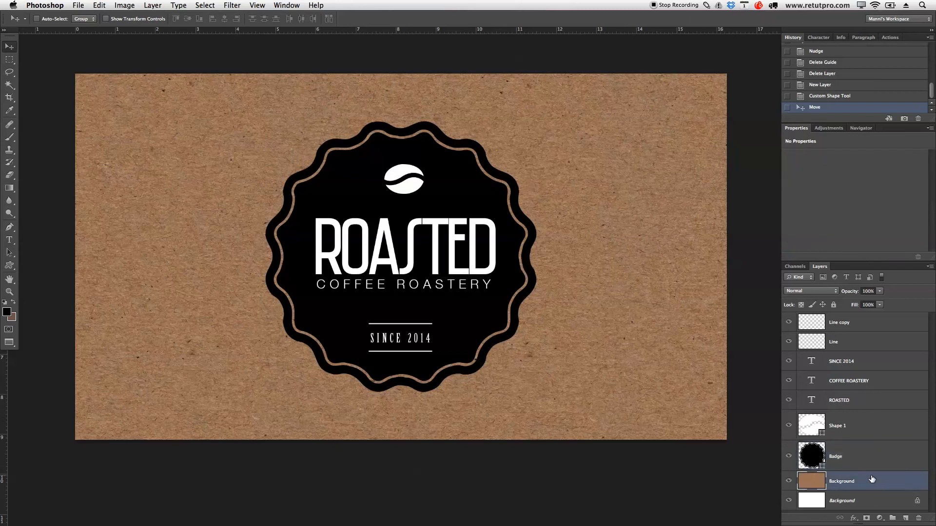
click(858, 464)
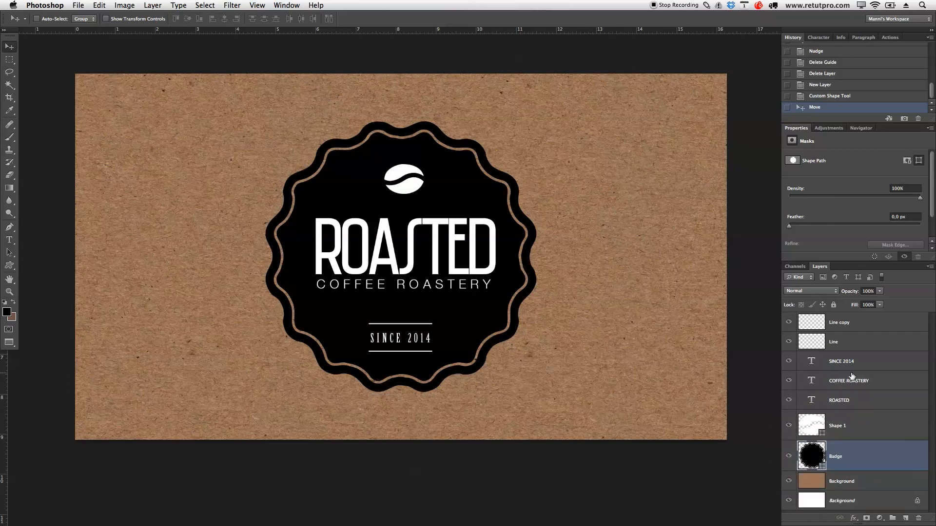
shift+click(870, 326)
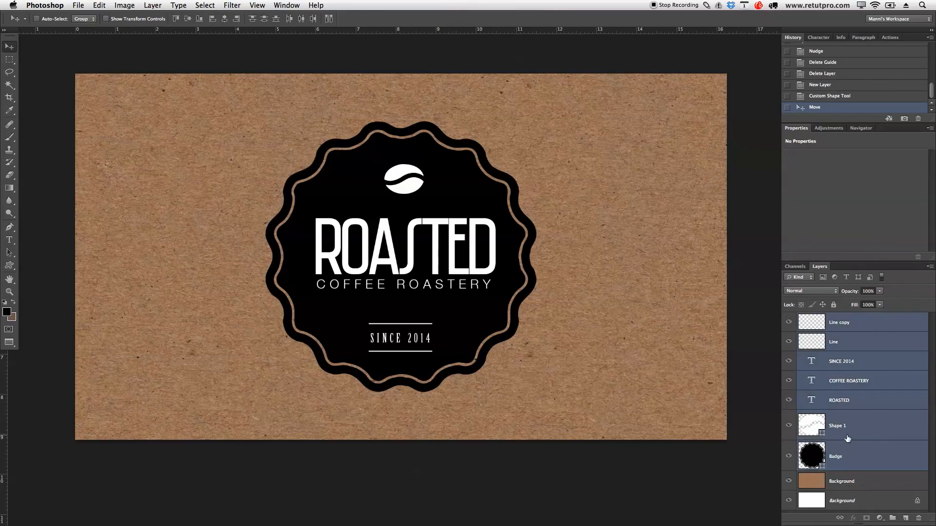
key(ctrl+g)
double_click(825, 319)
key(BackSpace)
text(Badge 1)
key(Return)
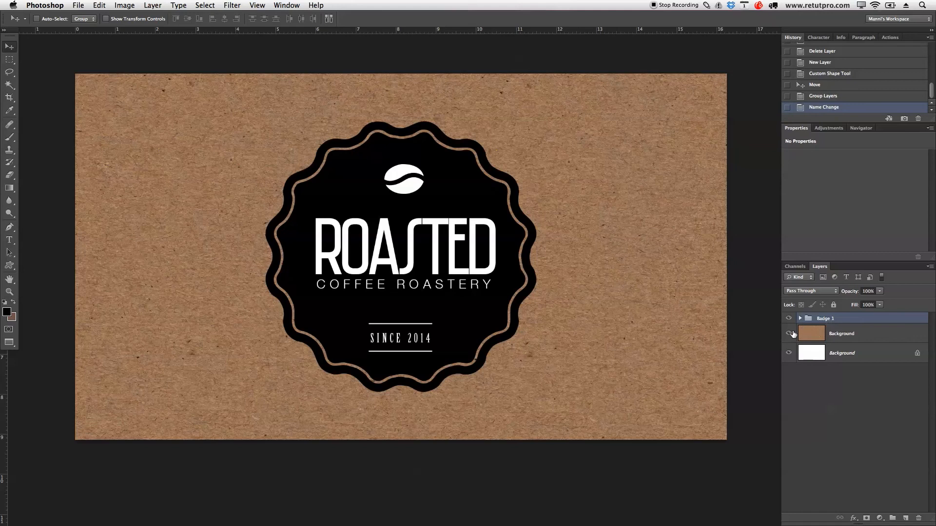
Stamp the badge alone into a new merged layer with both backgrounds hidden, and show the cardboard background again
click(790, 335)
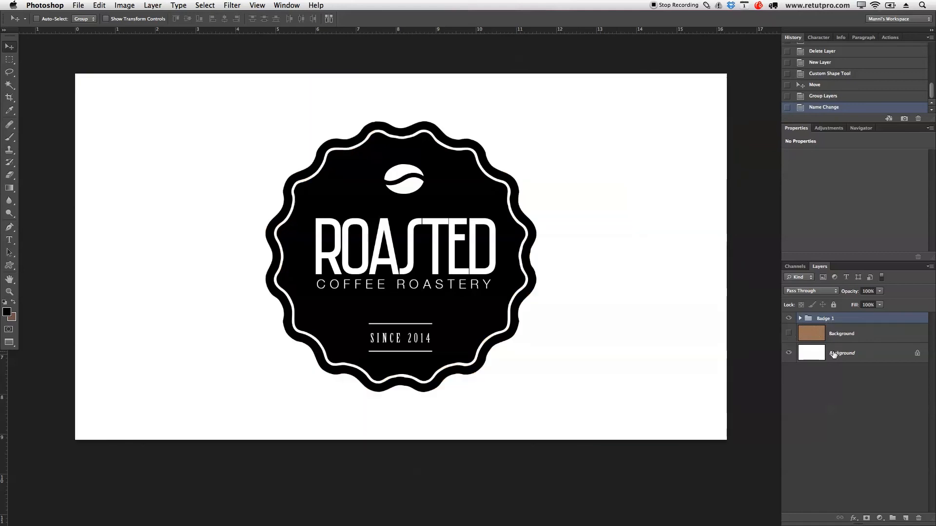
click(789, 353)
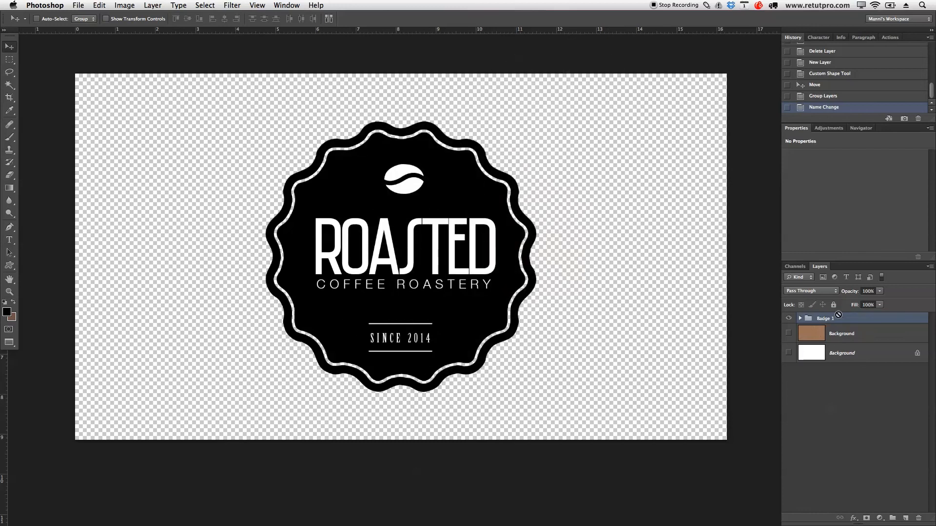
key(super+alt+shift+e)
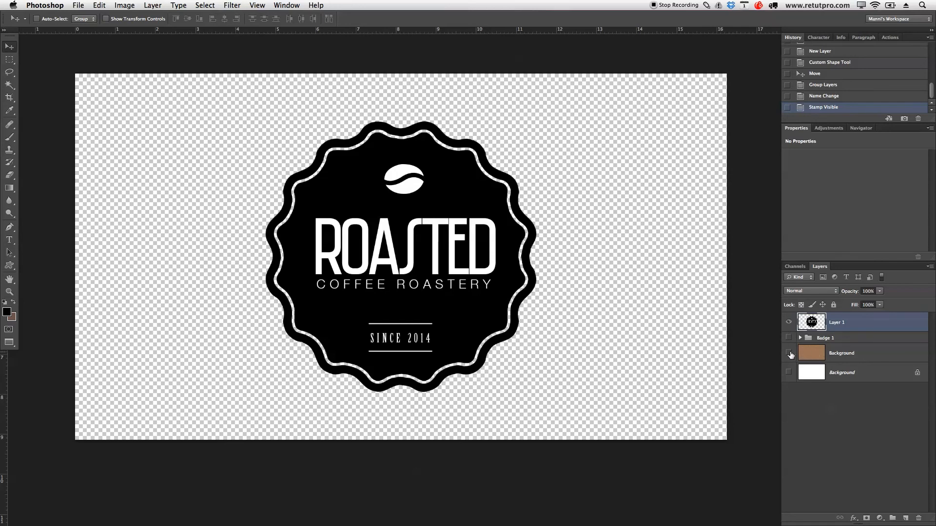
click(789, 352)
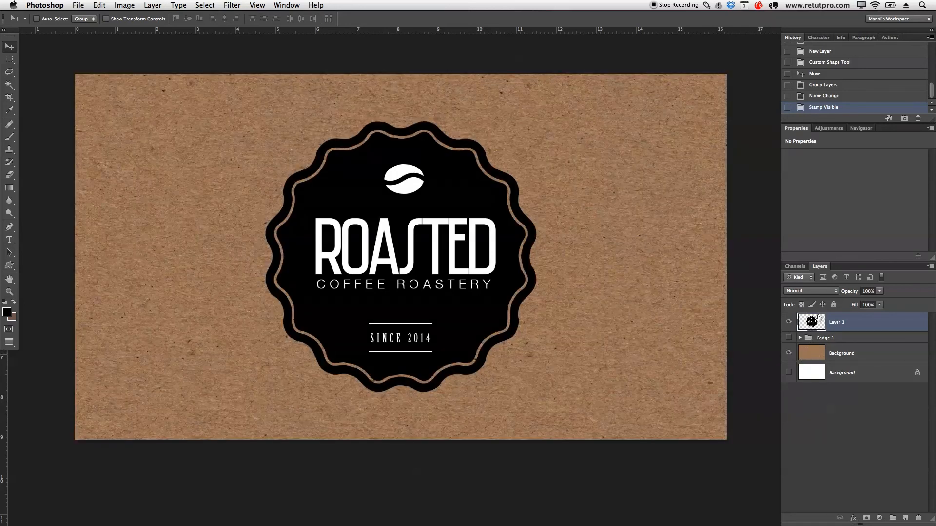
Toggle the stamped badge layer's visibility and try inverting its colours, undoing the inversion
click(789, 322)
click(789, 322)
click(789, 322)
click(789, 322)
key(ctrl+i)
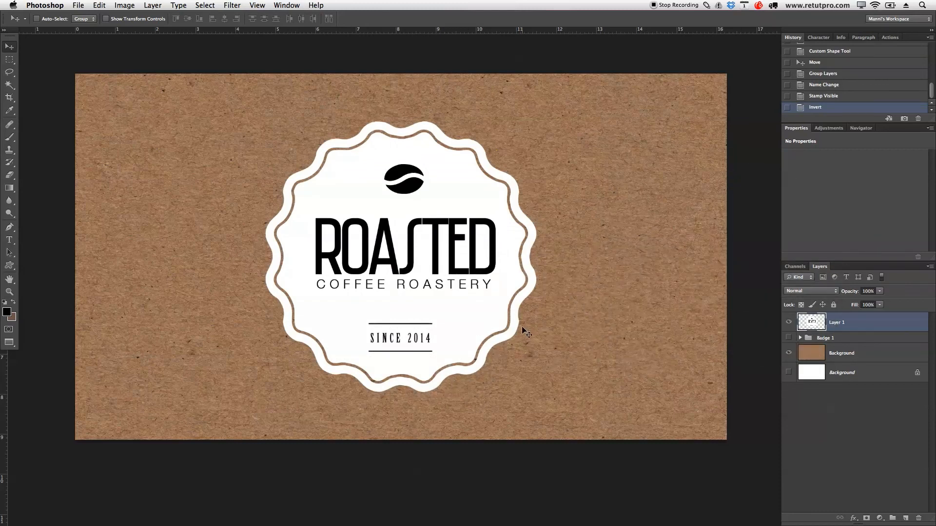
key(ctrl+z)
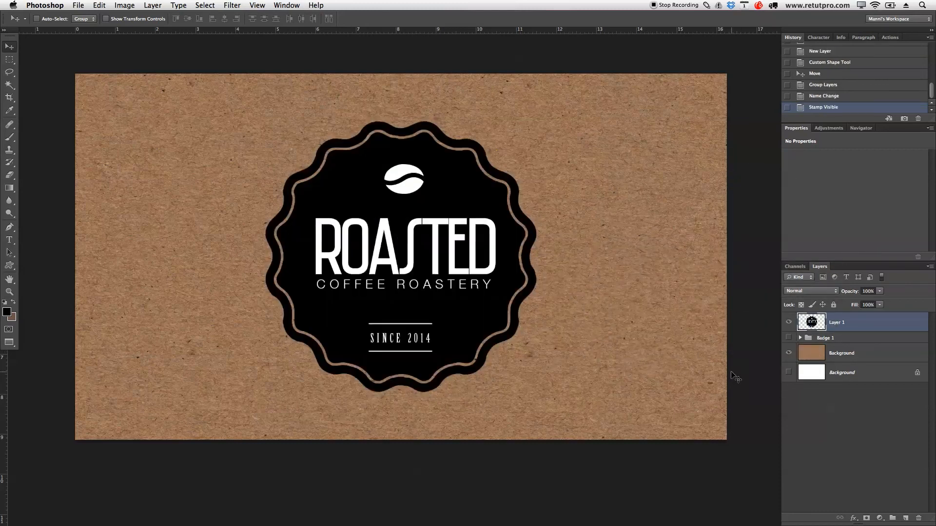
In the stamped badge layer's Blend If options, split This Layer's white point to 146 / 255 to knock out the white artwork
double_click(874, 323)
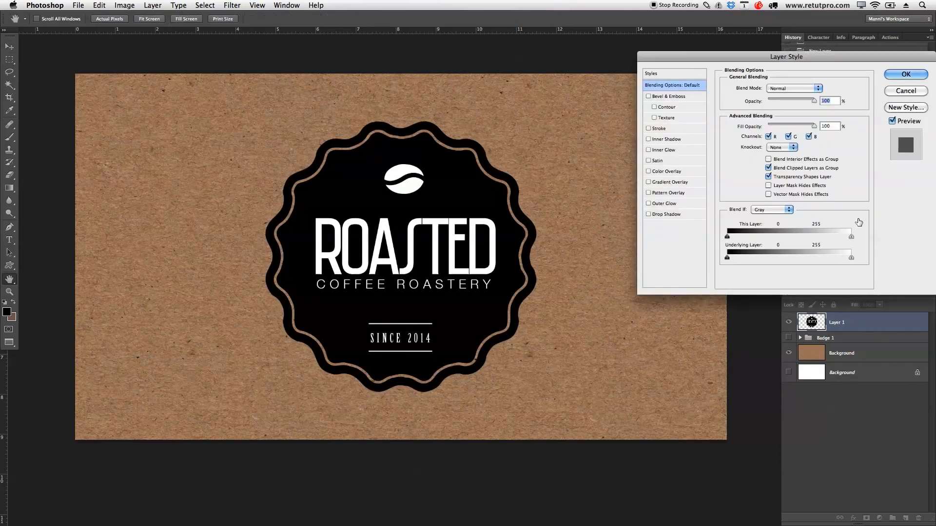
drag(810, 58, 781, 17)
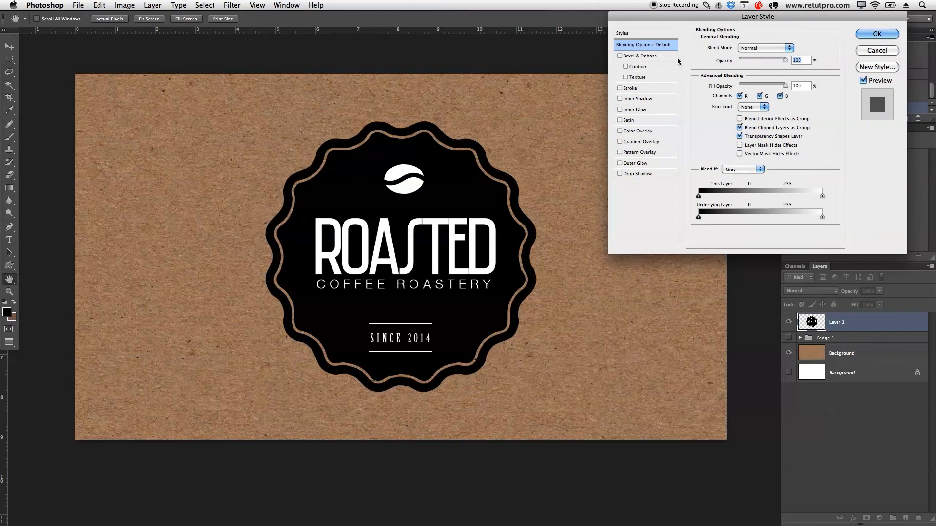
click(636, 46)
click(412, 185)
drag(823, 197, 770, 199)
click(412, 203)
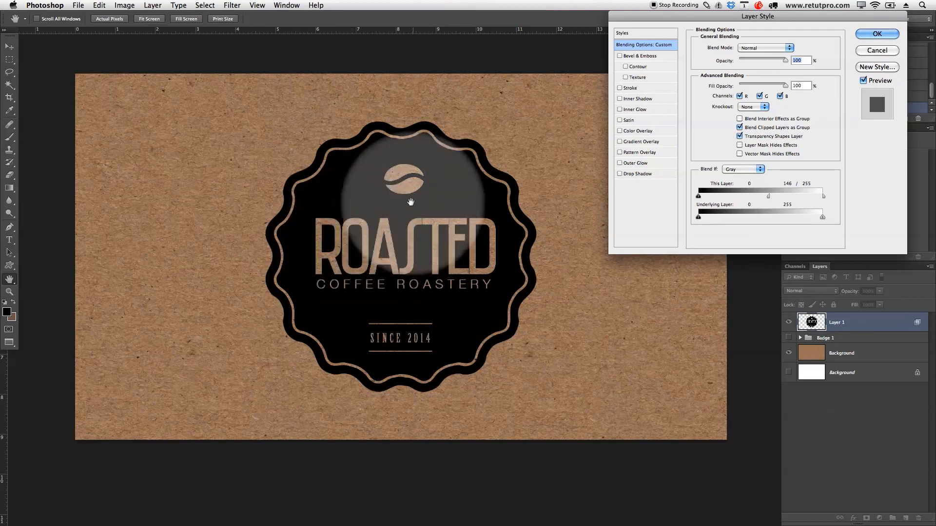
click(871, 36)
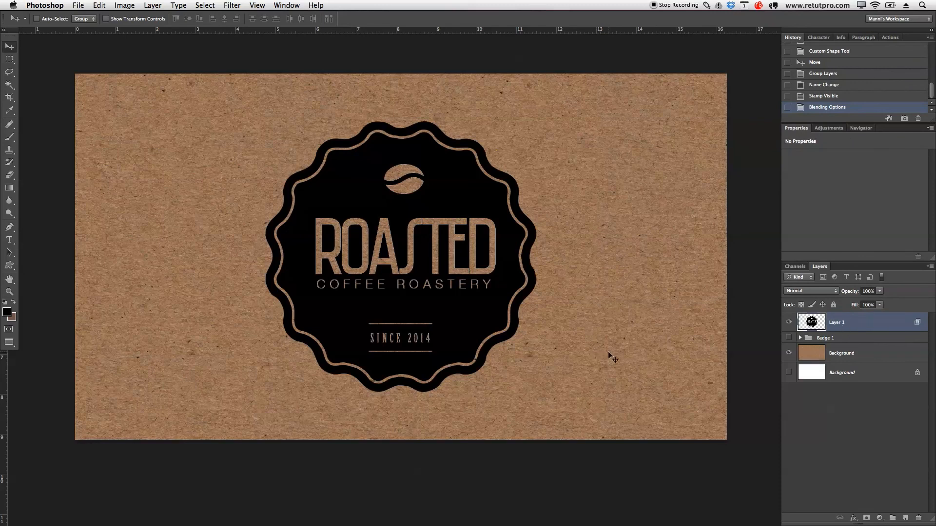
Duplicate the stamped badge layer, invert the copy's colours and hide the original Layer 1
key(z)
mouse_move(484, 281)
mouse_down()
mouse_move(458, 284)
mouse_move(471, 285)
mouse_up()
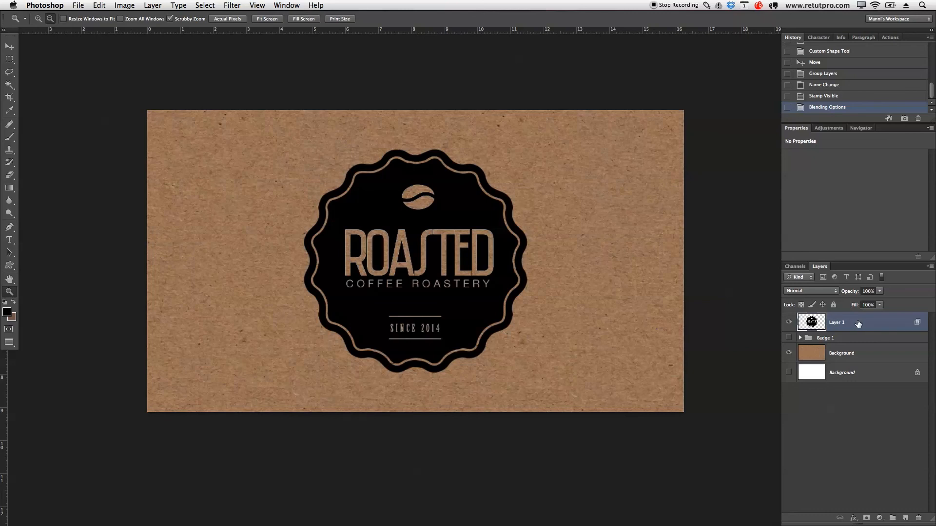
key(ctrl+j)
key(ctrl+i)
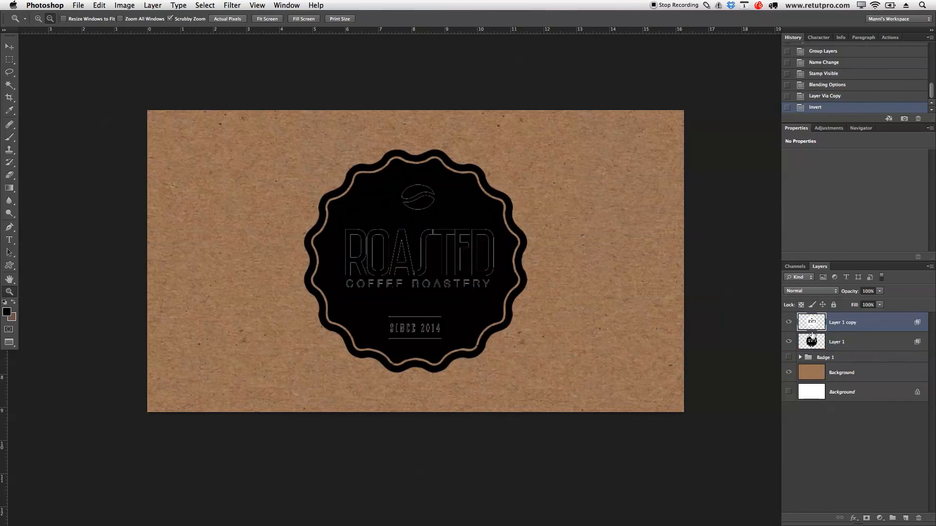
click(790, 342)
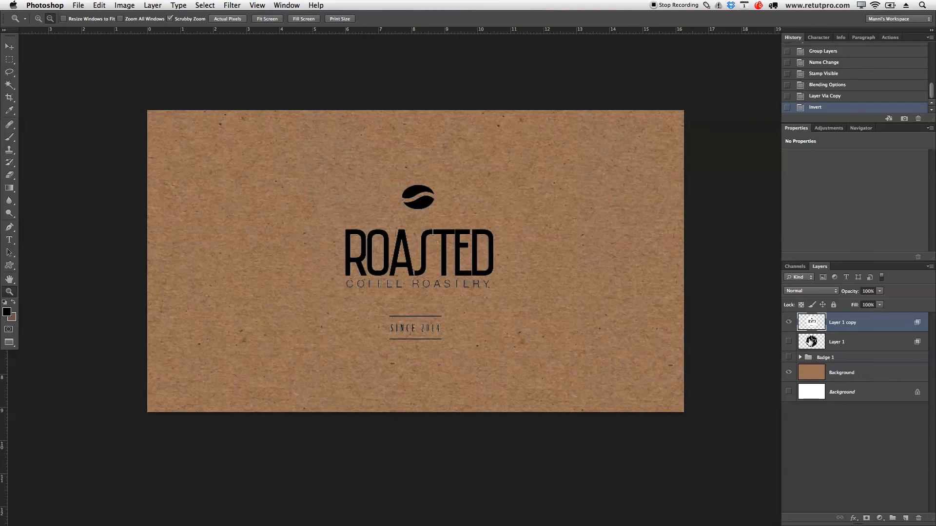
In the inverted copy's Blend If options, reset This Layer's white point to 255 and split its black point to 0 / 160
double_click(876, 324)
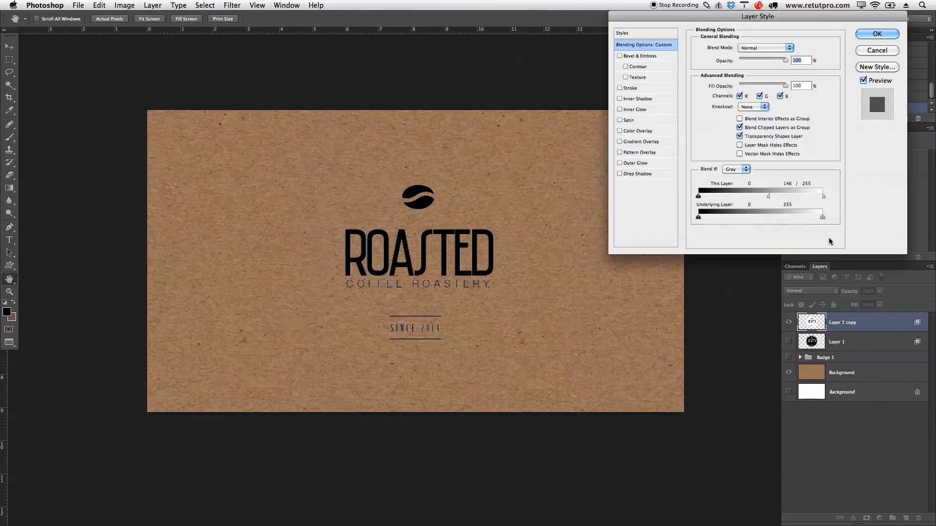
drag(769, 196, 823, 196)
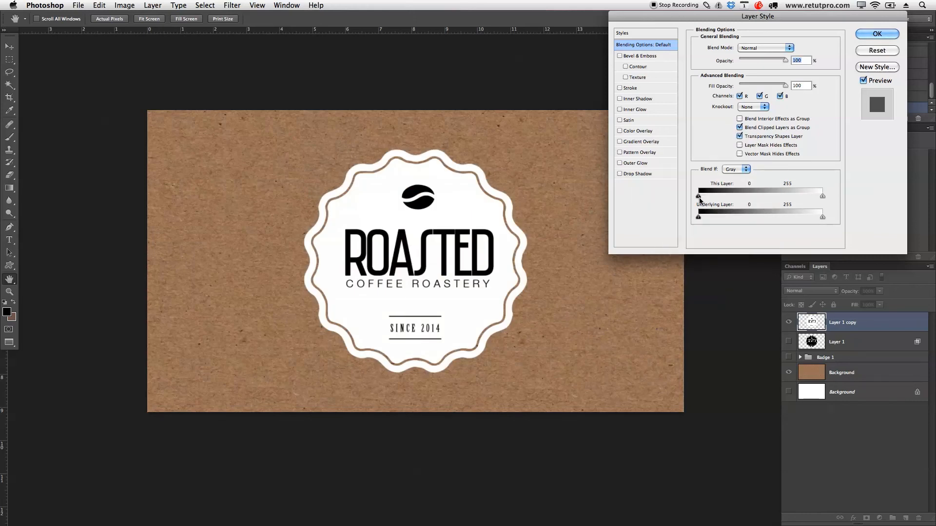
drag(699, 197, 785, 193)
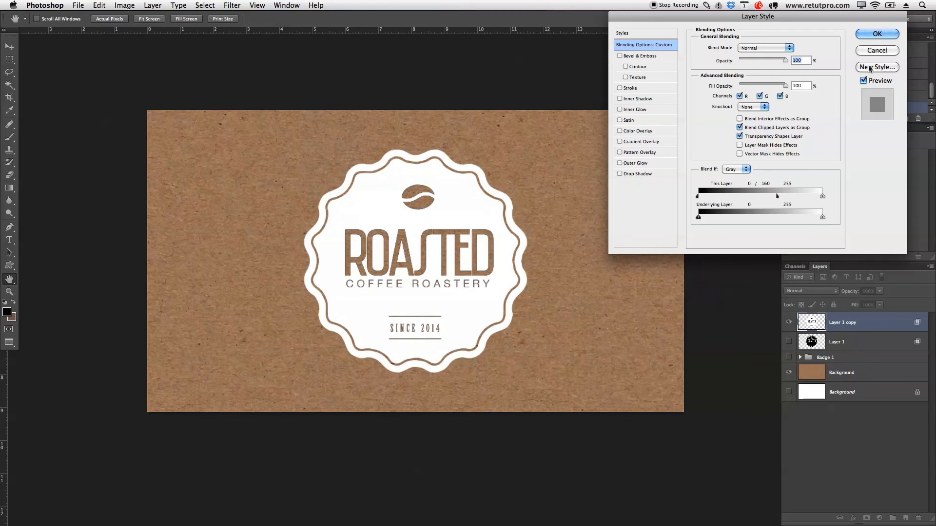
click(870, 35)
Compare the two badge versions by toggling their visibility, leaving black Layer 1 shown and the white copy hidden
click(789, 323)
click(789, 342)
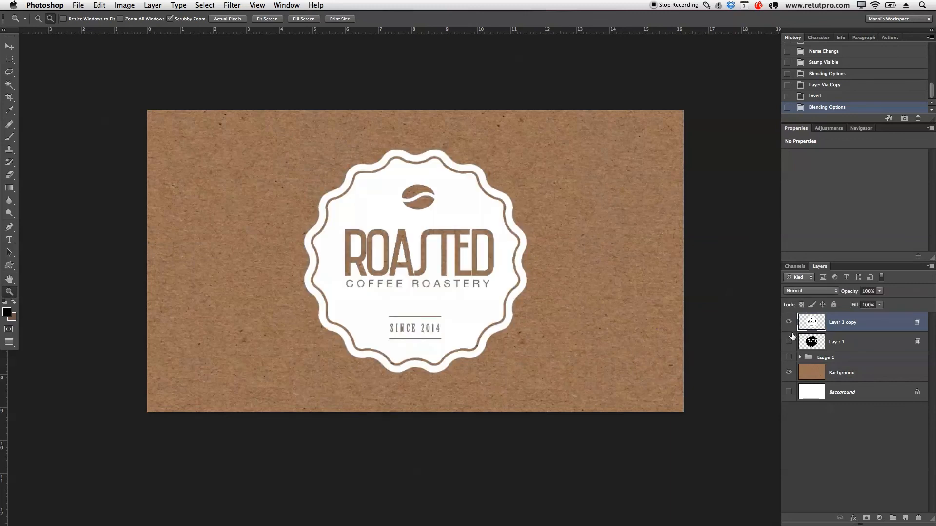
click(789, 323)
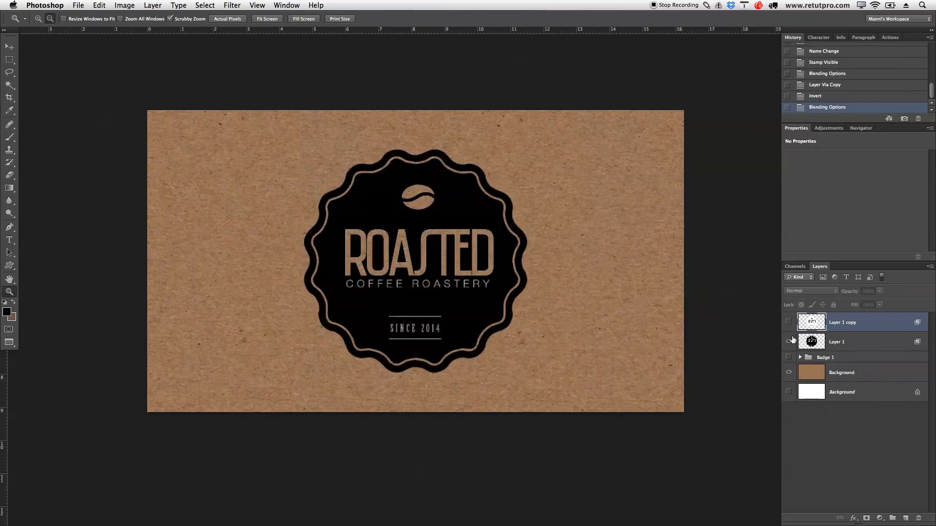